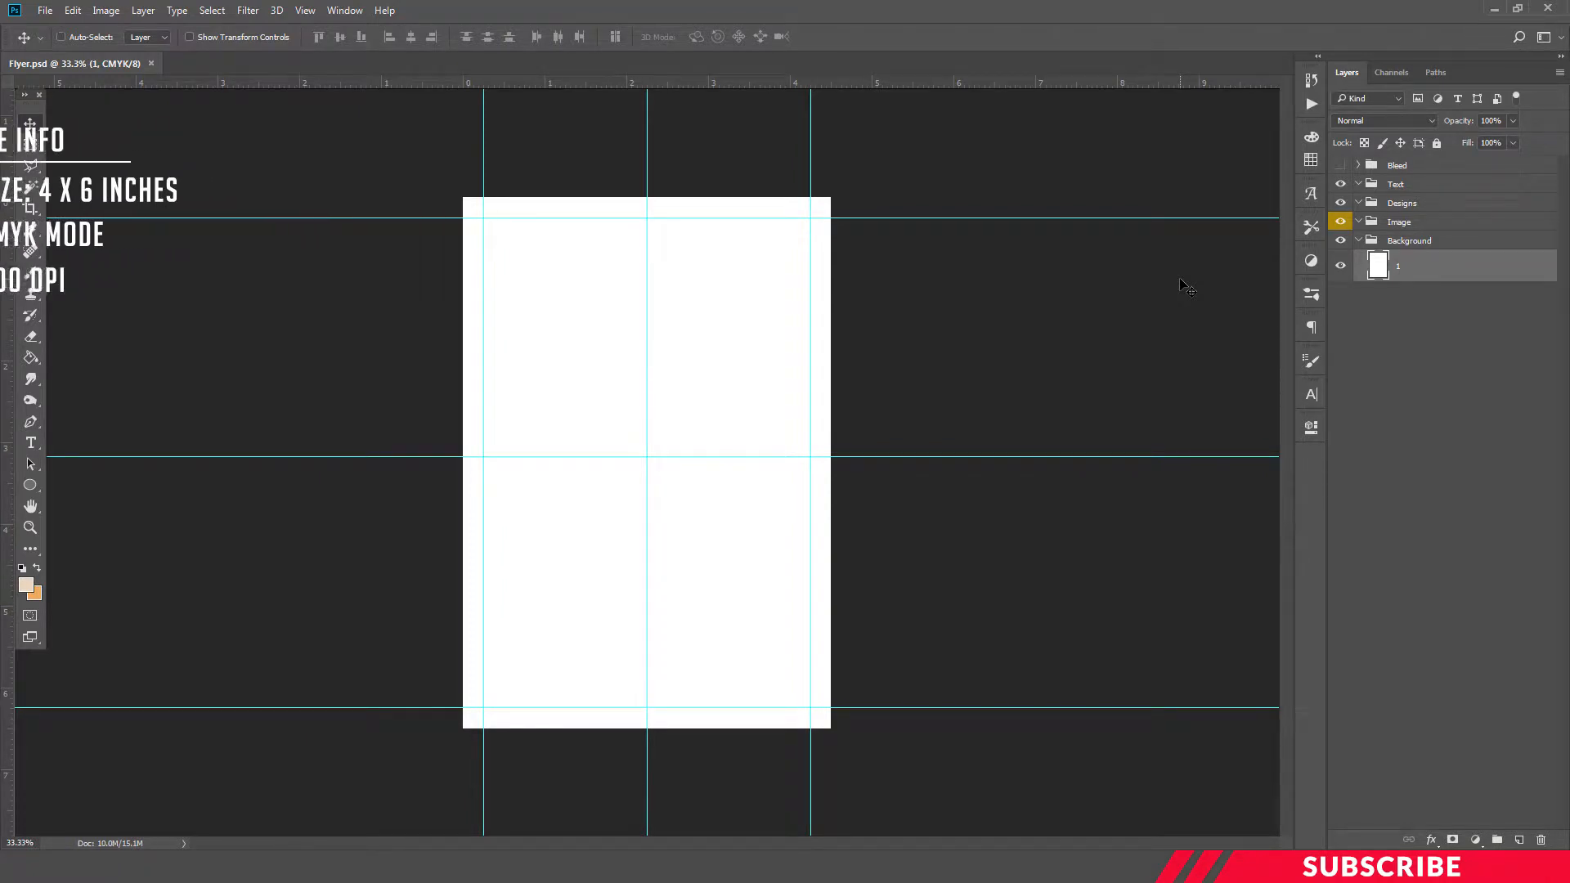
Set the foreground colour to #1380bd and fill layer 1 of the Background group with it.
left_click(27, 586)
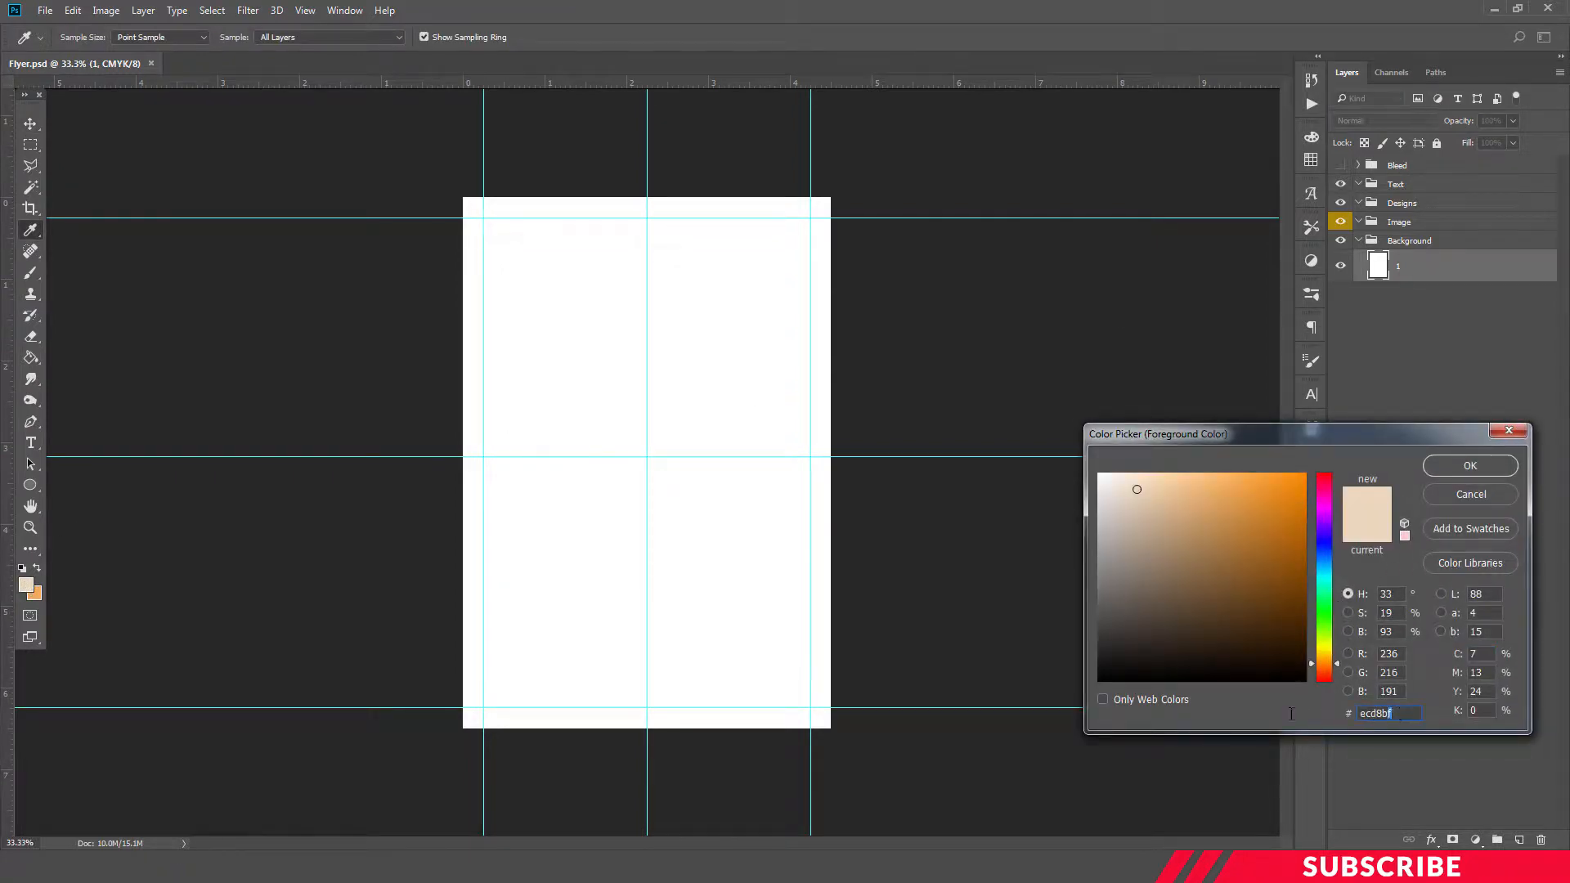
type("13")
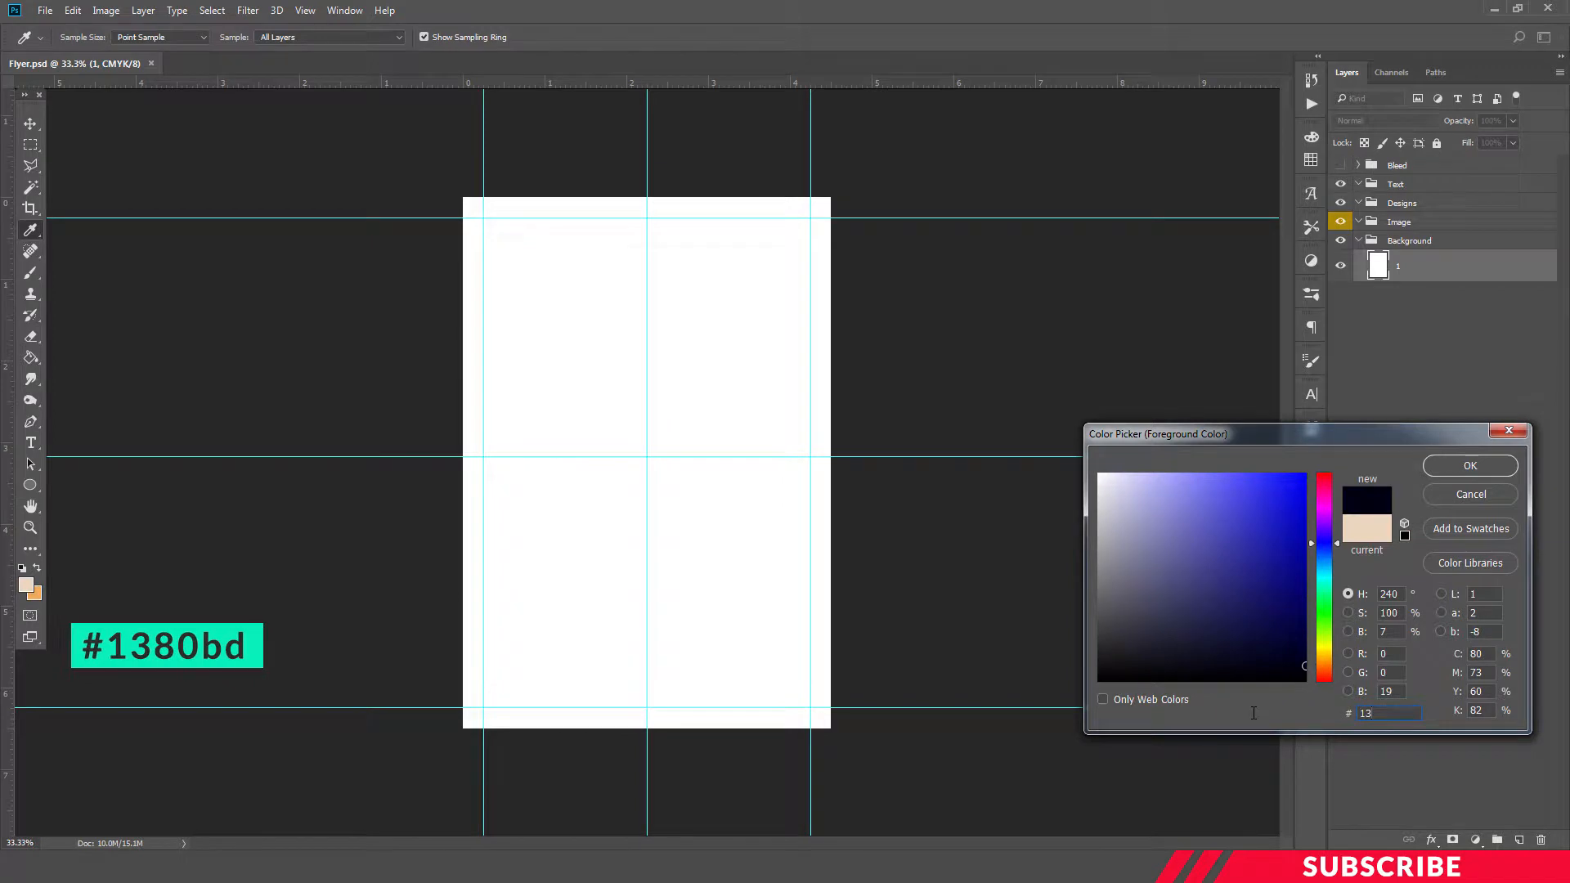
type("80bd")
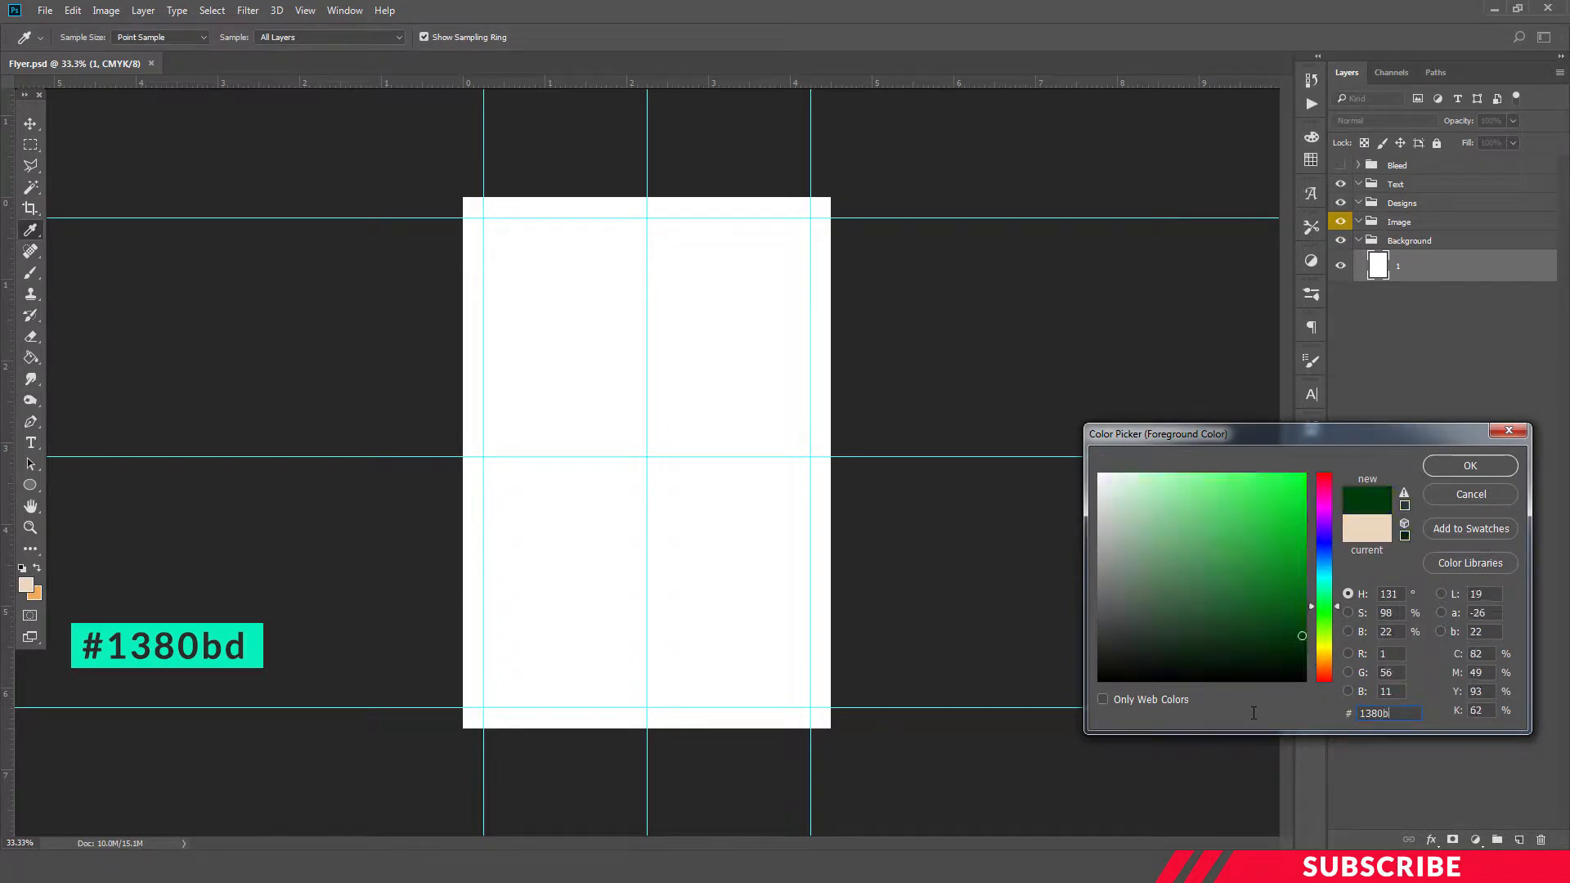
left_click(1455, 470)
key("v")
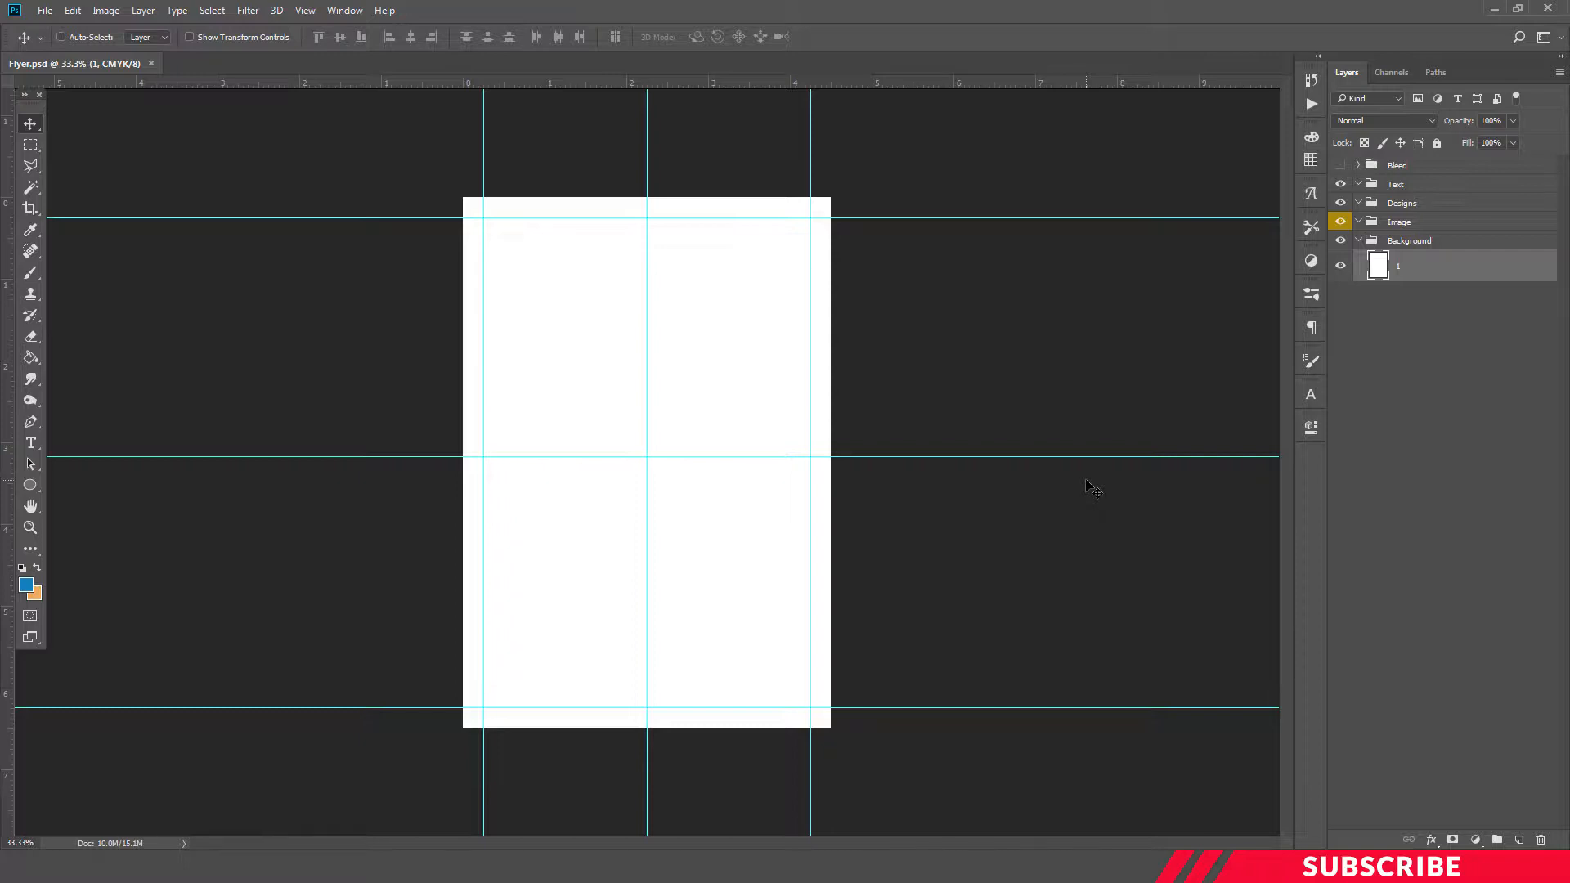
key("alt+BackSpace")
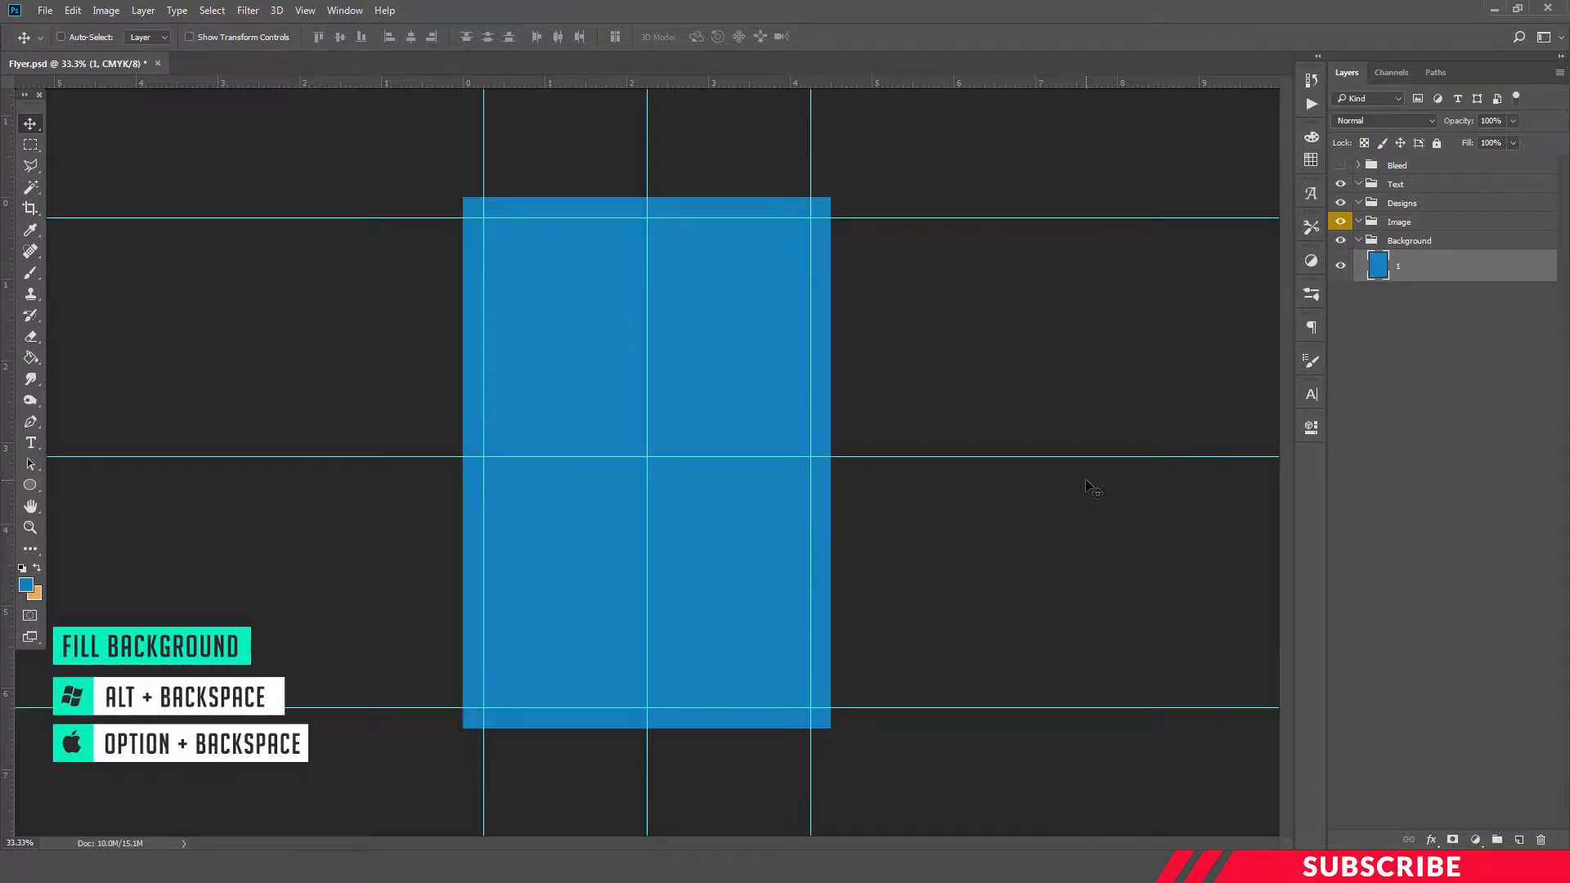
Collapse the Background group and add a new layer named Circle inside the Designs group.
left_click(1360, 242)
left_click(1402, 204)
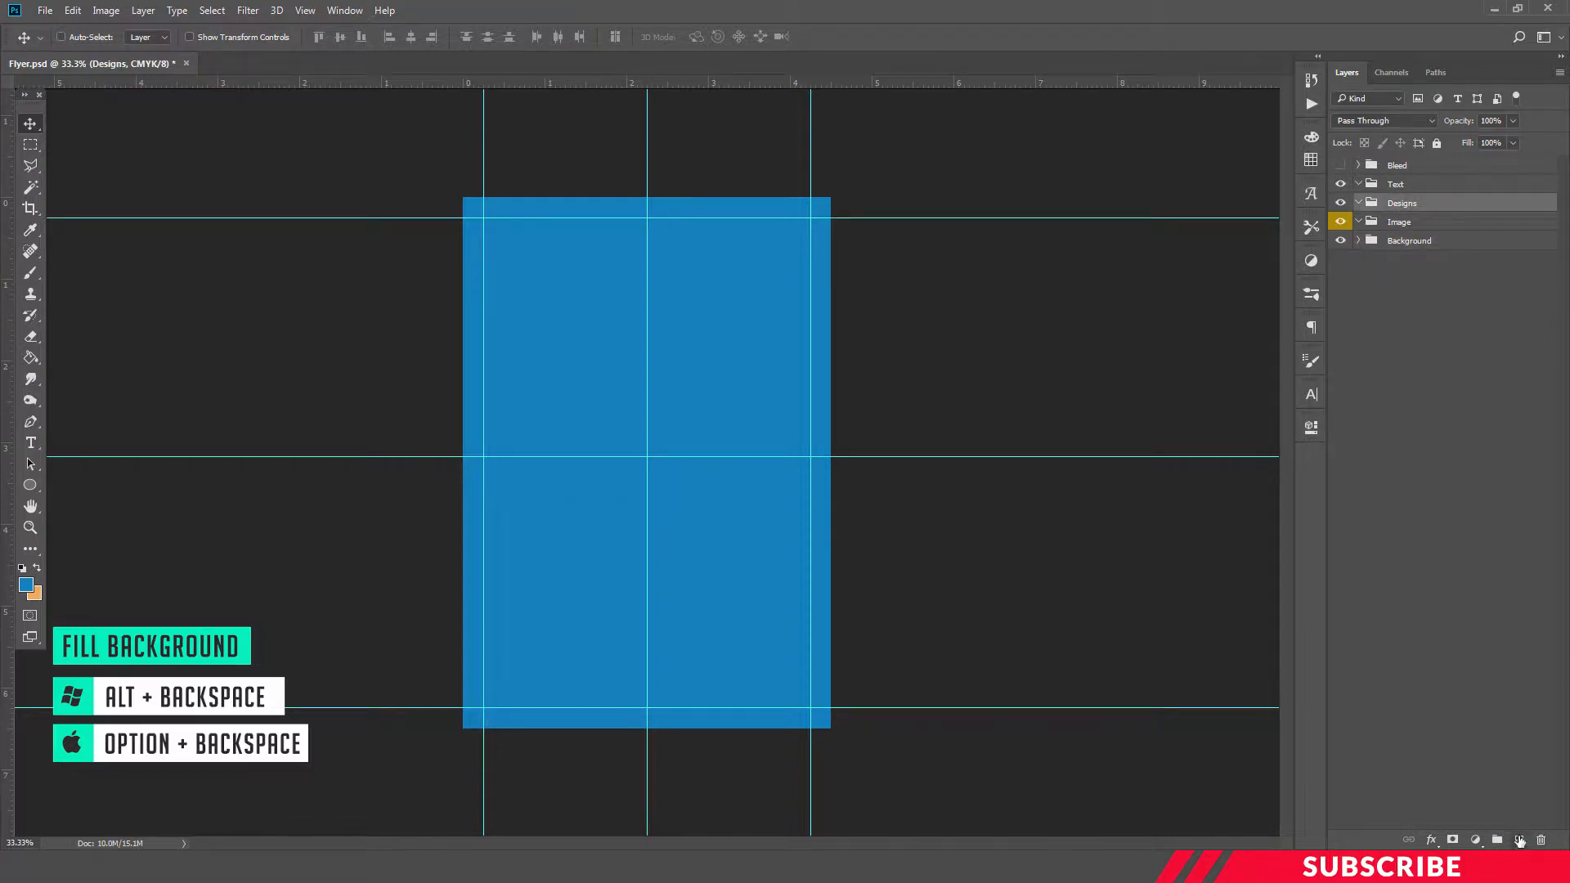
left_click(1519, 840)
double_click(1415, 228)
type("G")
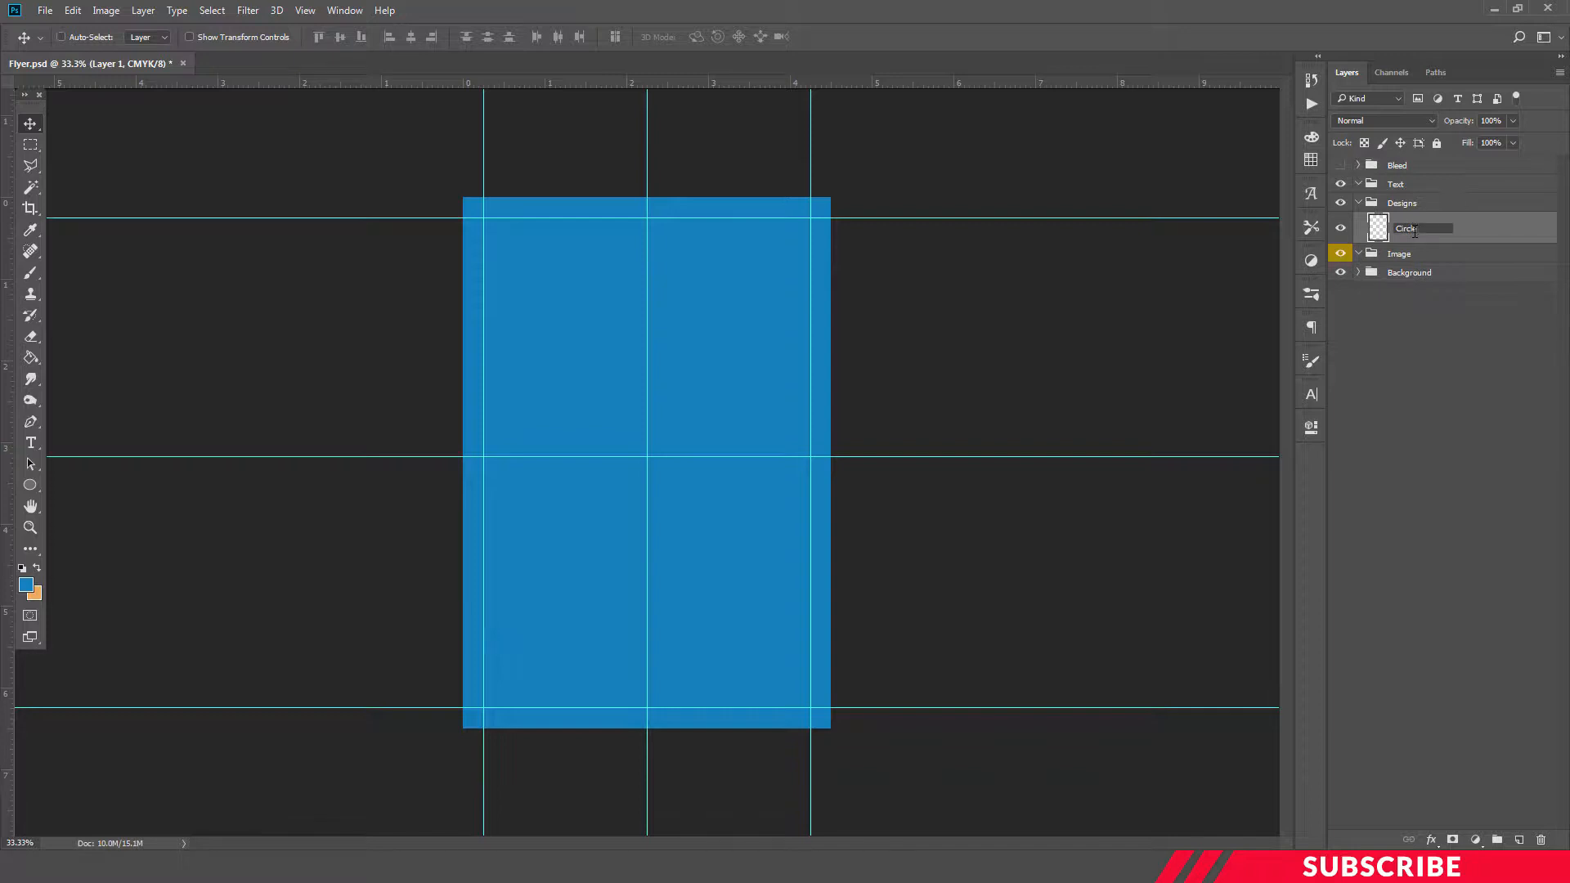
key("Return")
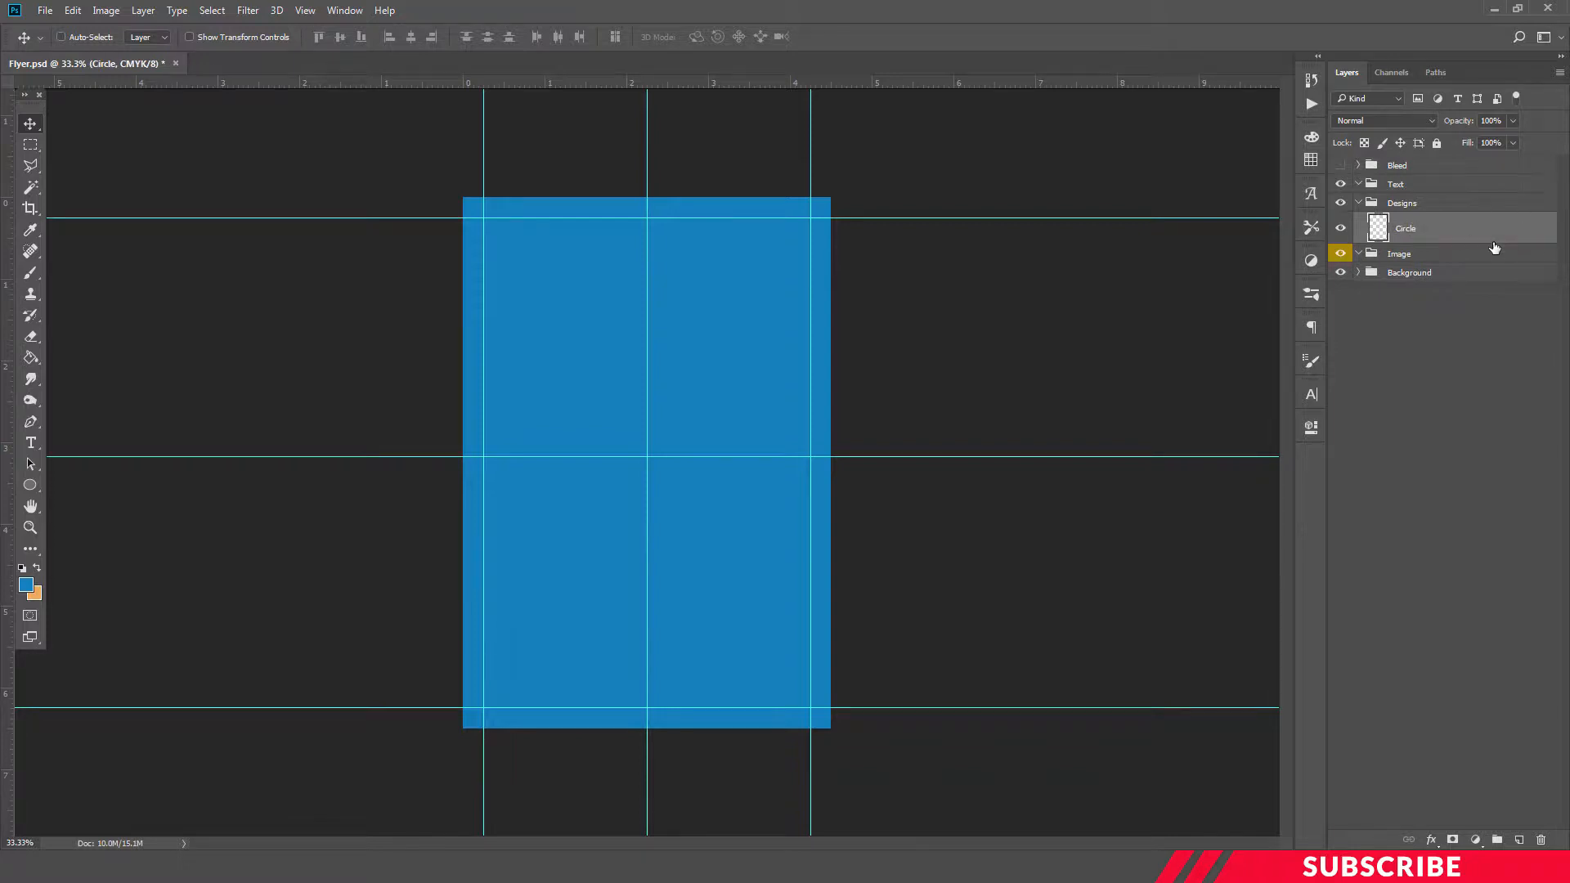
Change the foreground colour to #ecd8bf.
left_click(26, 584)
left_click_drag(1399, 719, 1350, 715)
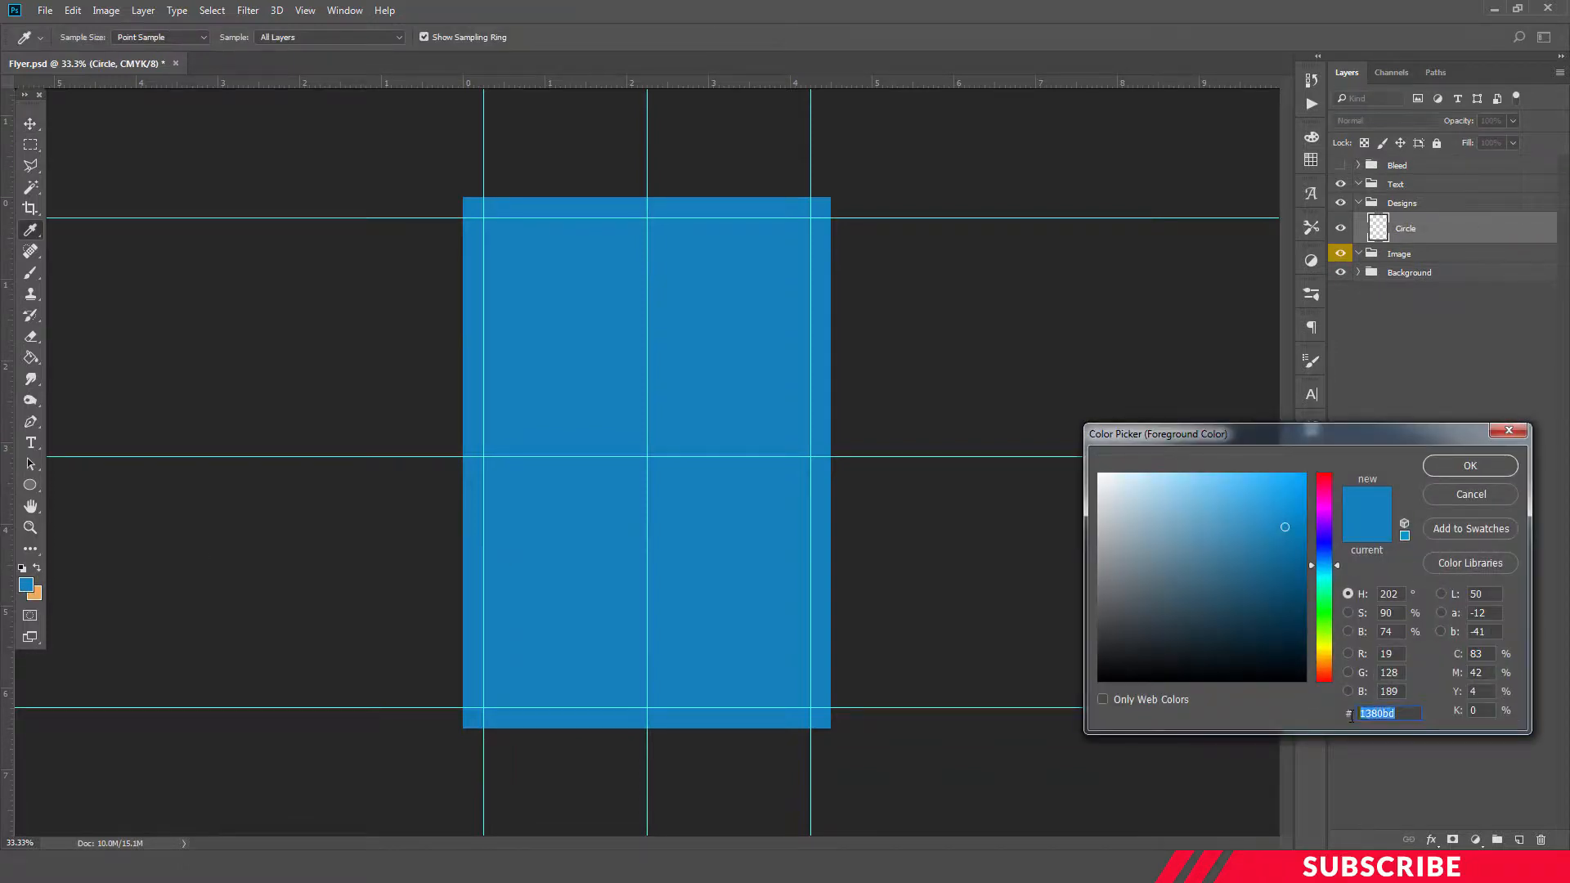
type("ec")
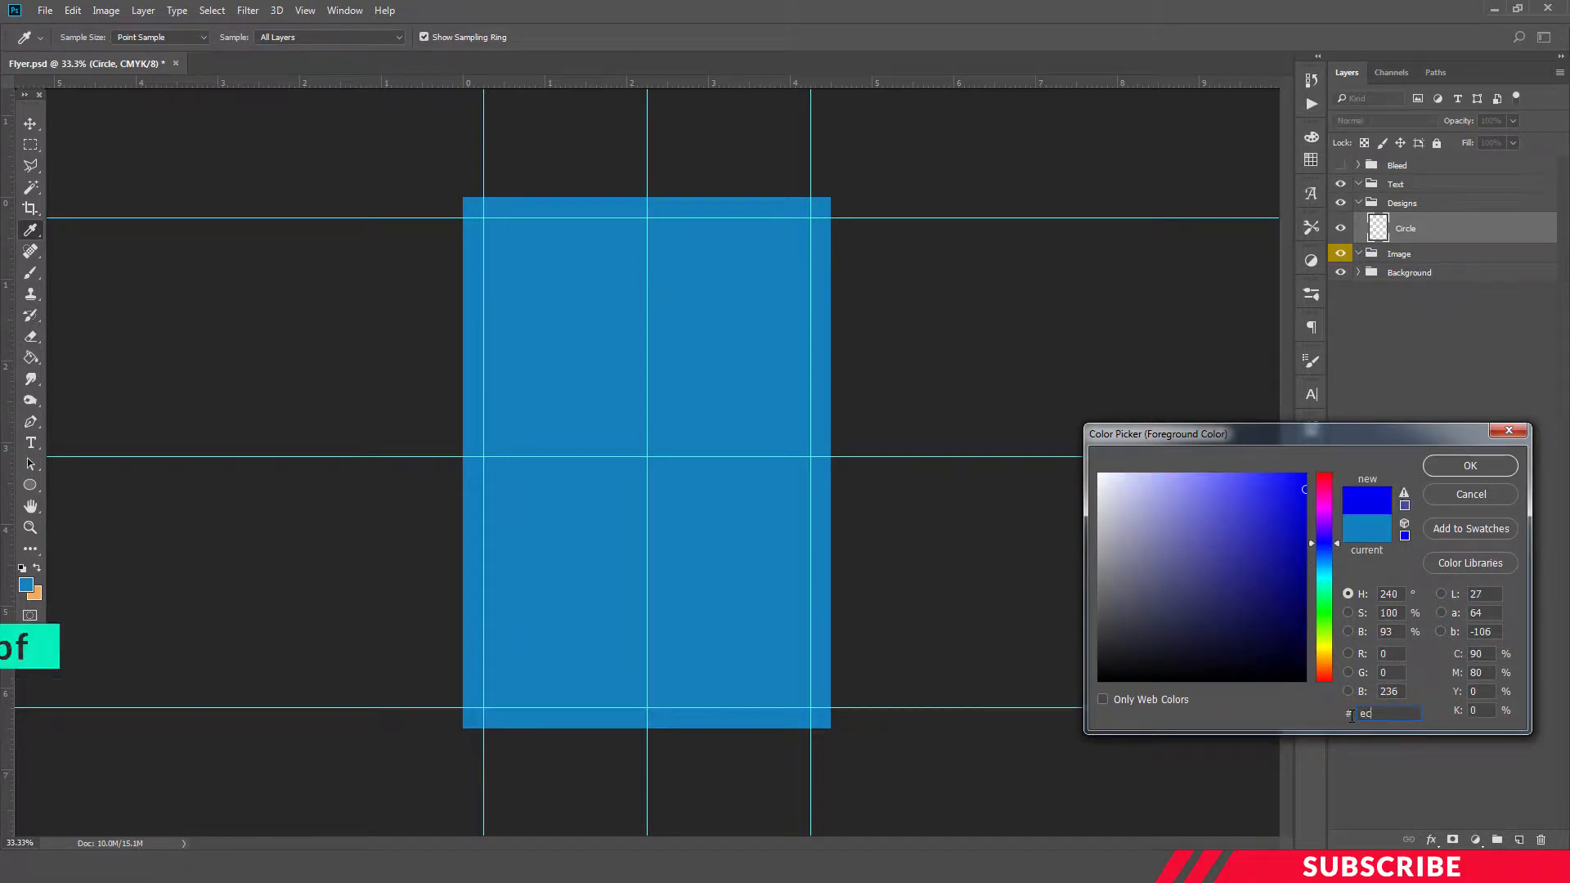
type("d")
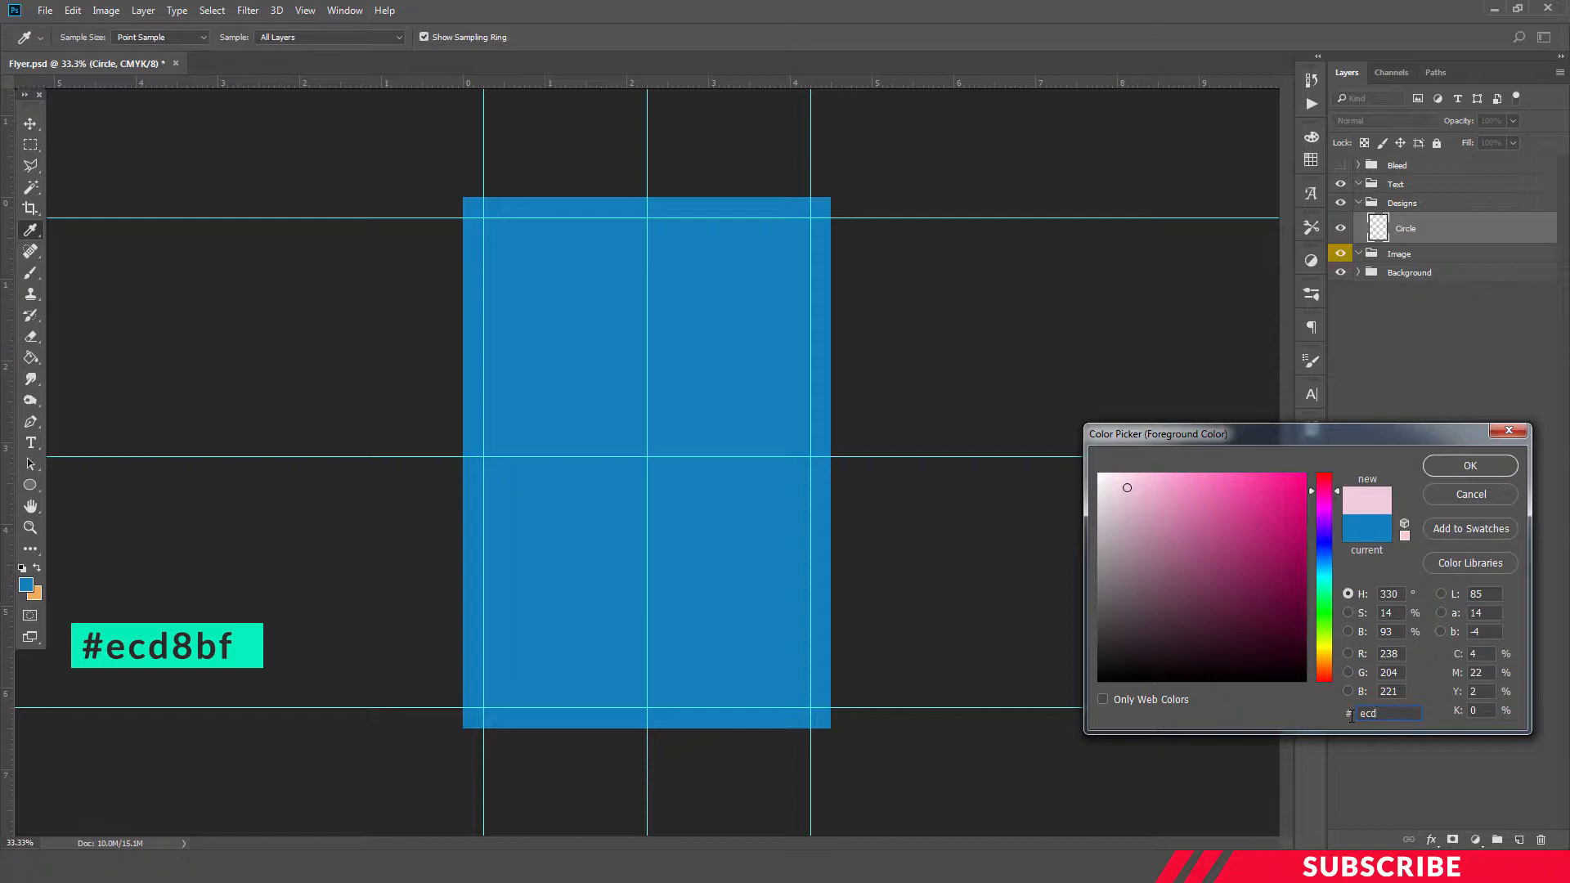
type("8bf")
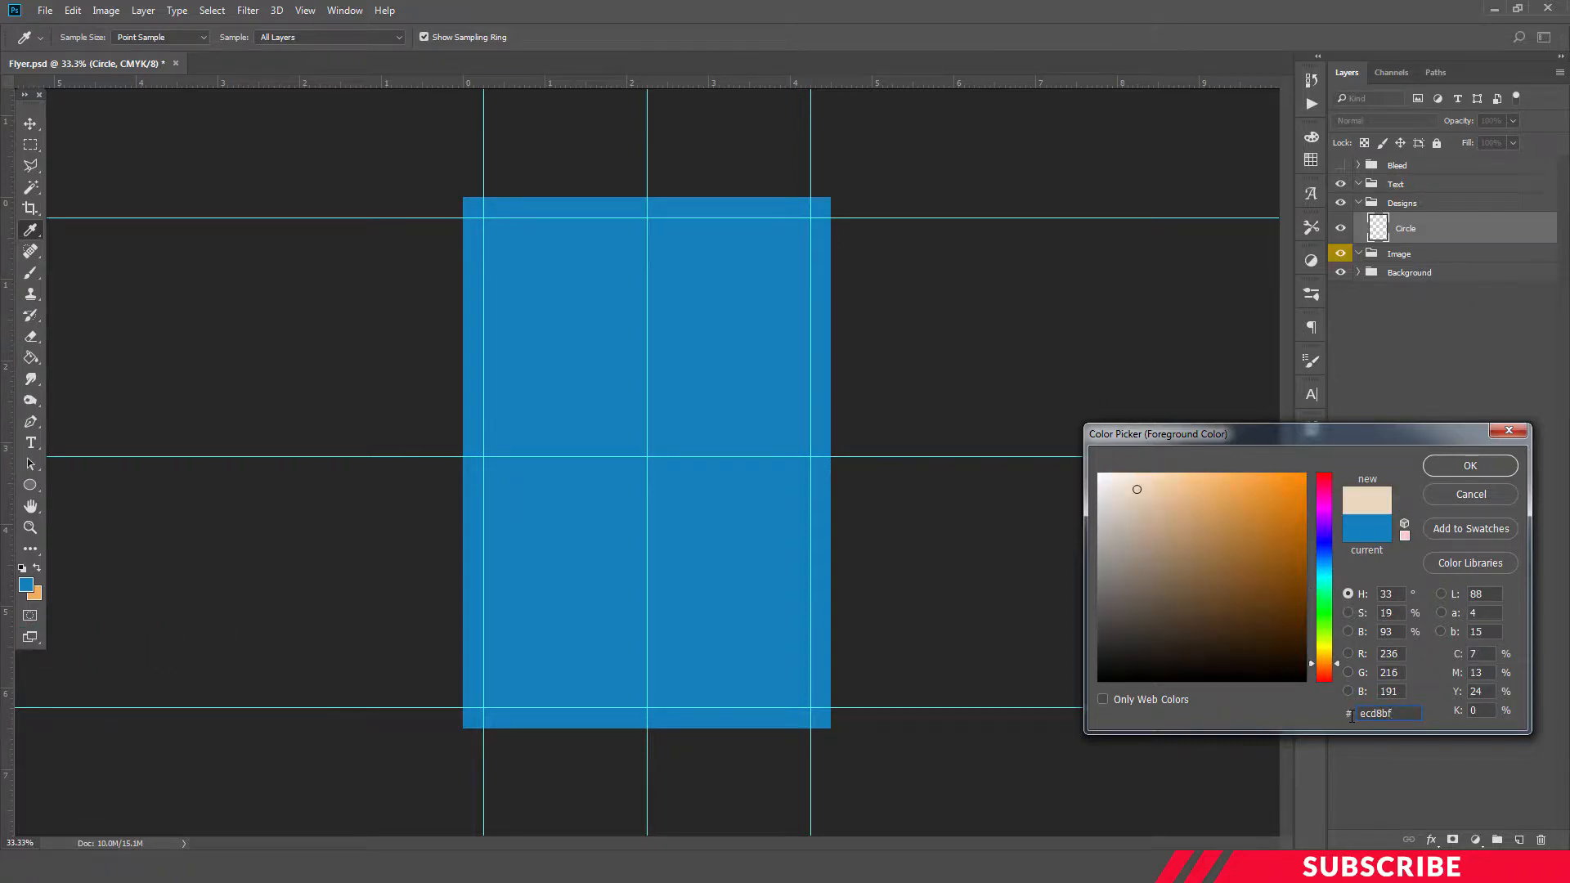
key("Return")
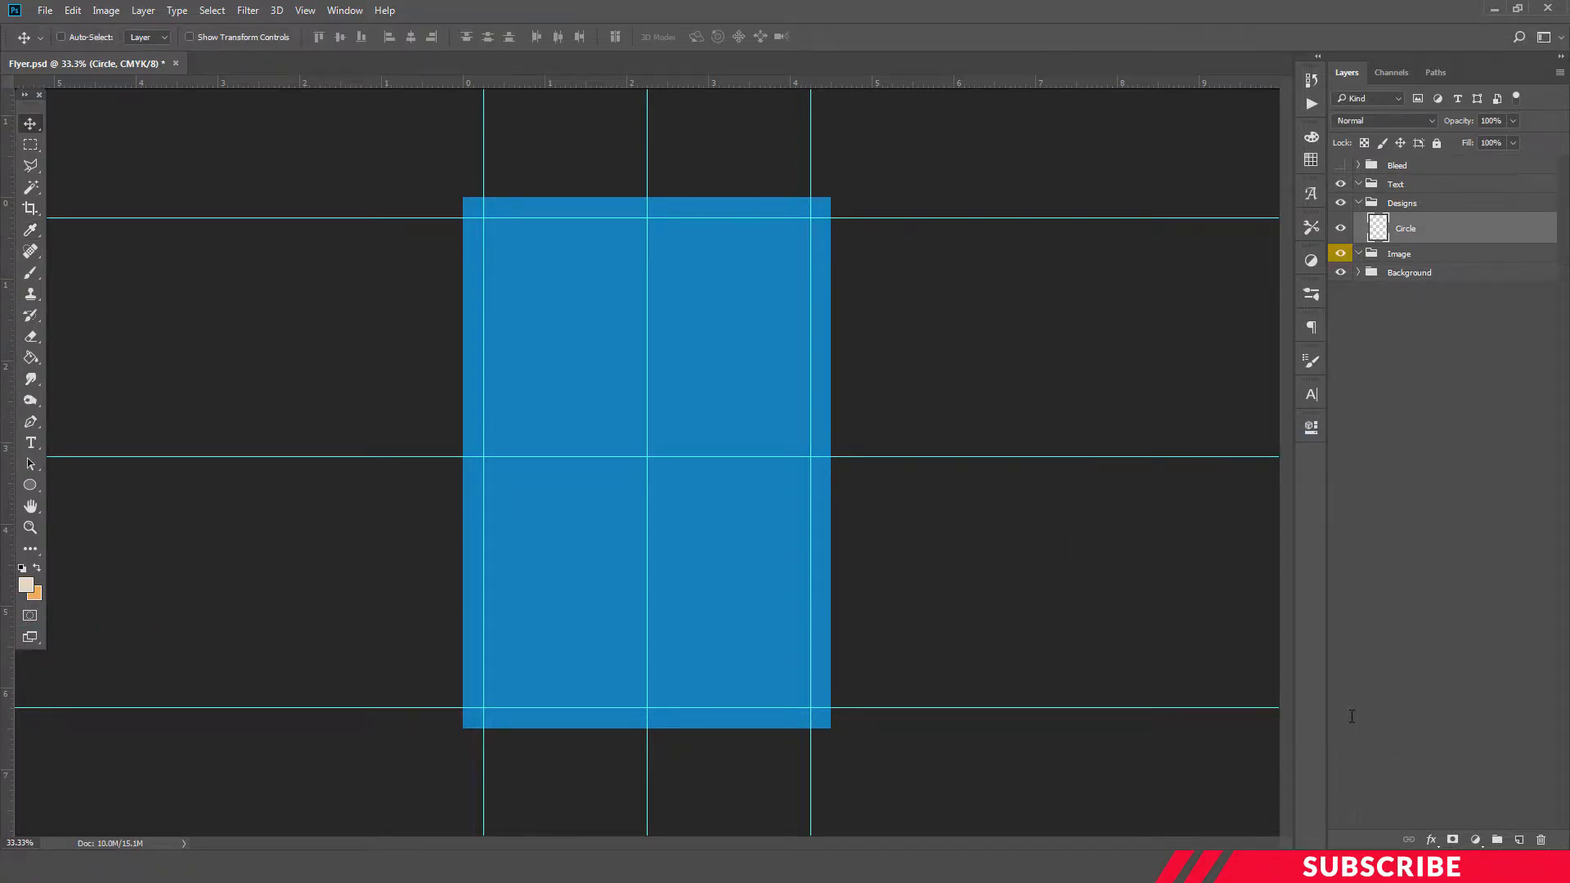
Create an 864 × 864 px circle on the Circle layer with the Ellipse Tool.
left_click(38, 485)
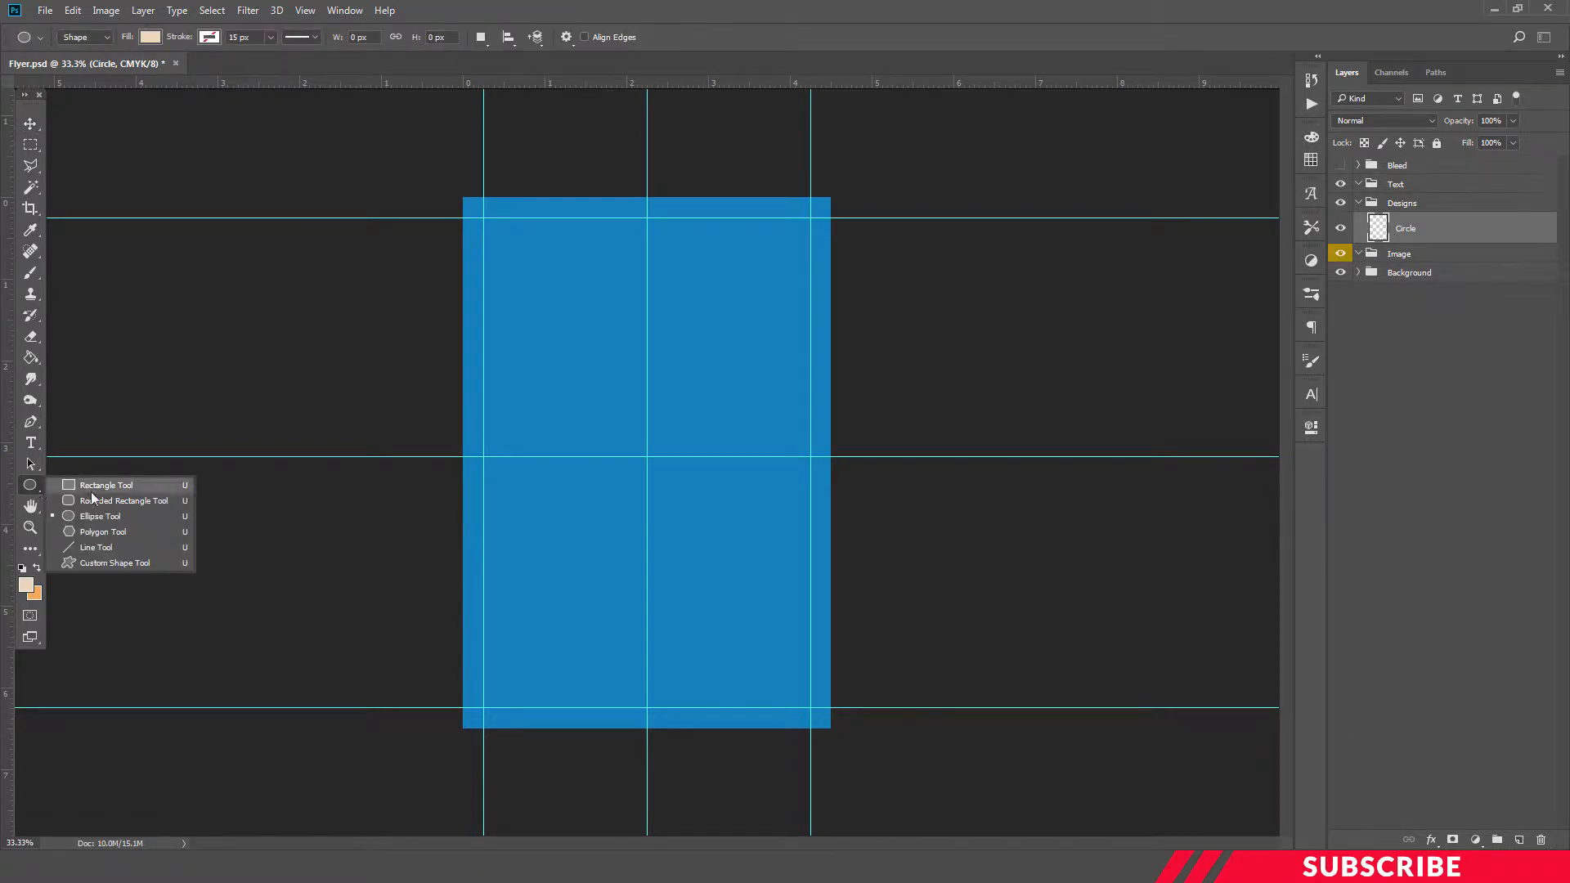
left_click(99, 516)
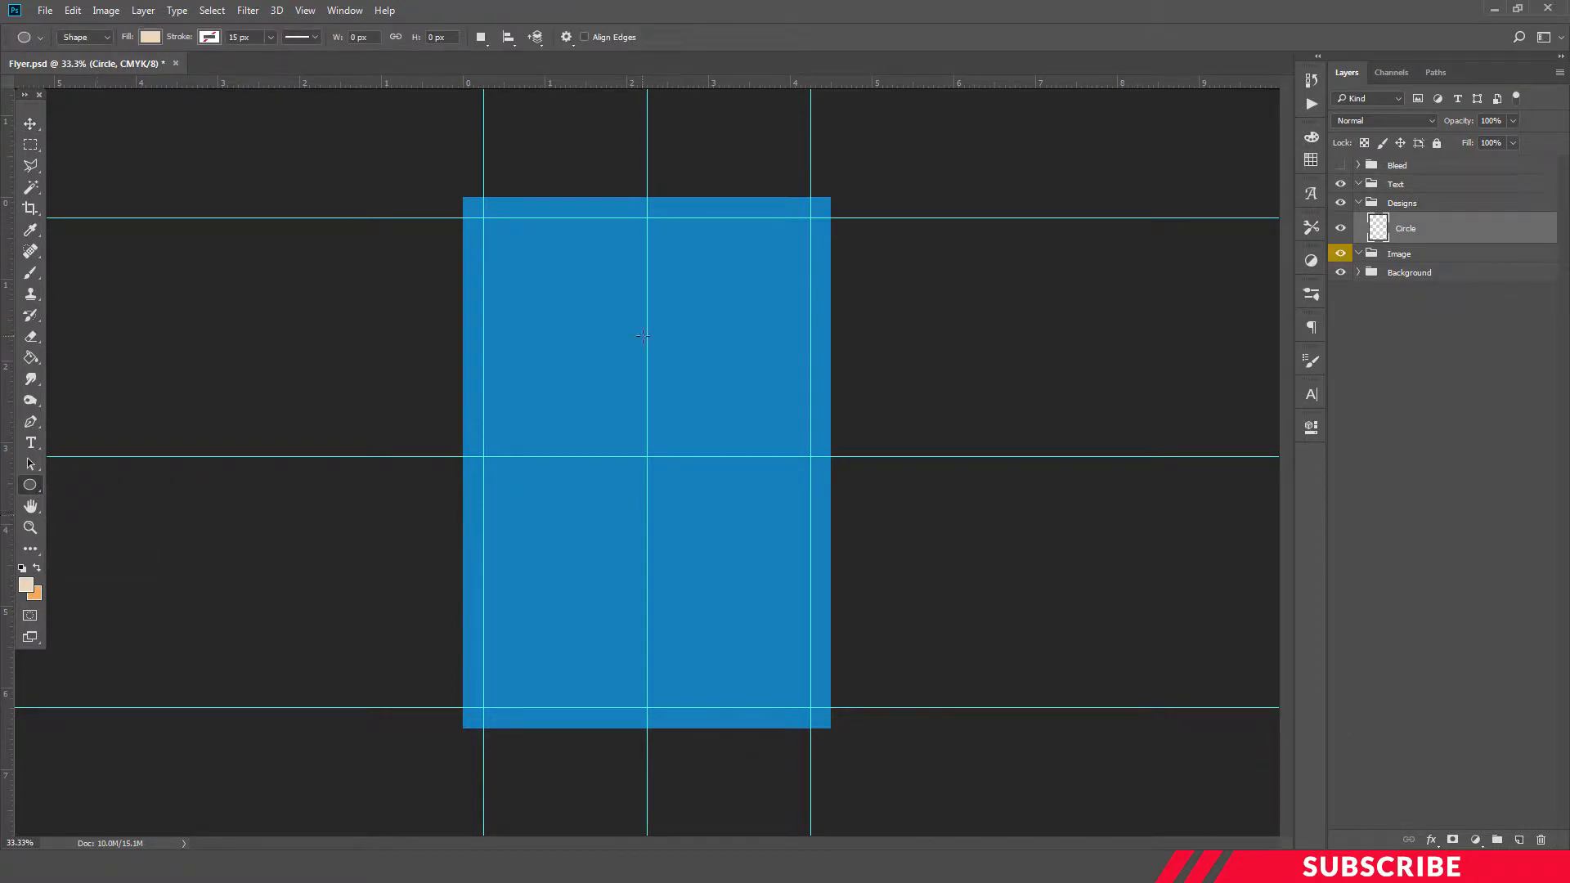
left_click(592, 311)
type("8")
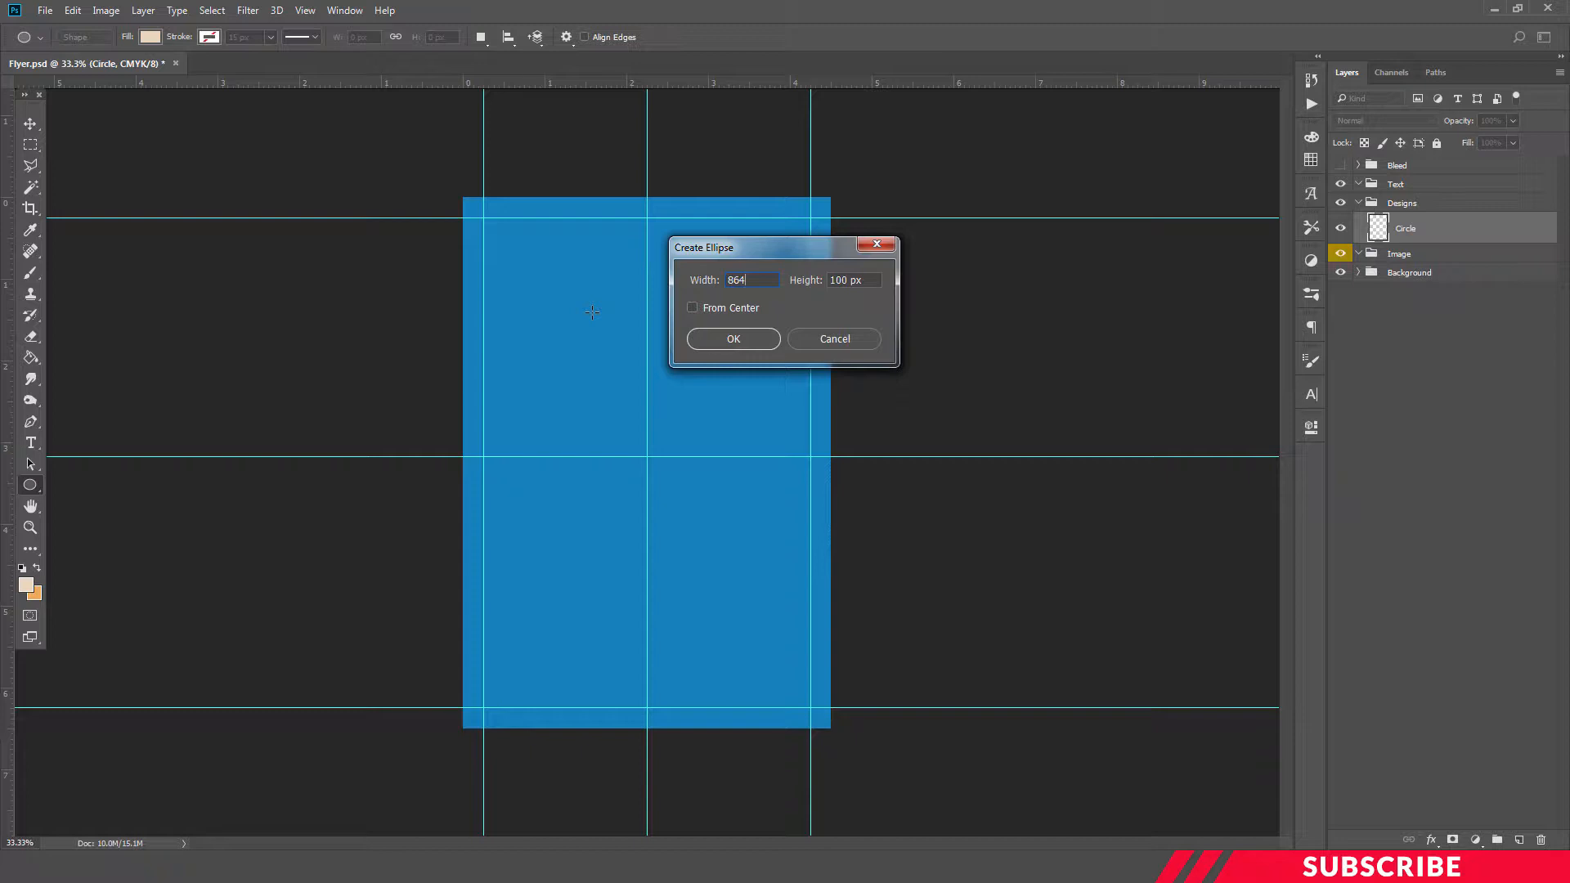
type("64")
key("Tab")
type("864")
left_click(732, 338)
left_click(1308, 429)
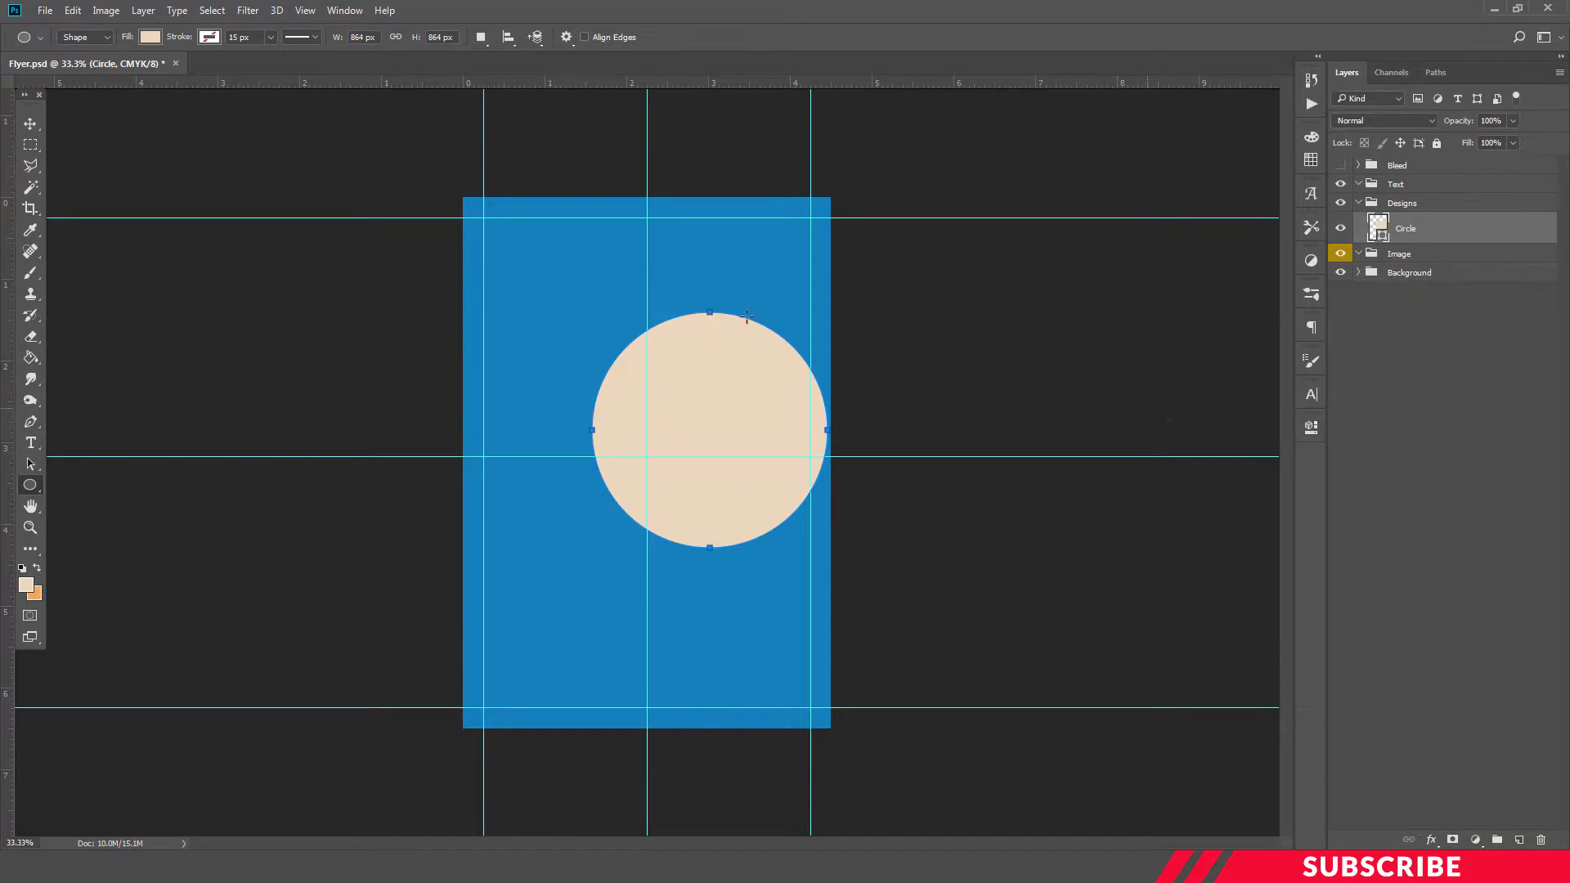
Move the circle so its centre sits where the vertical centre guide meets the top margin guide of the flyer.
left_click(31, 122)
key("ctrl+plus")
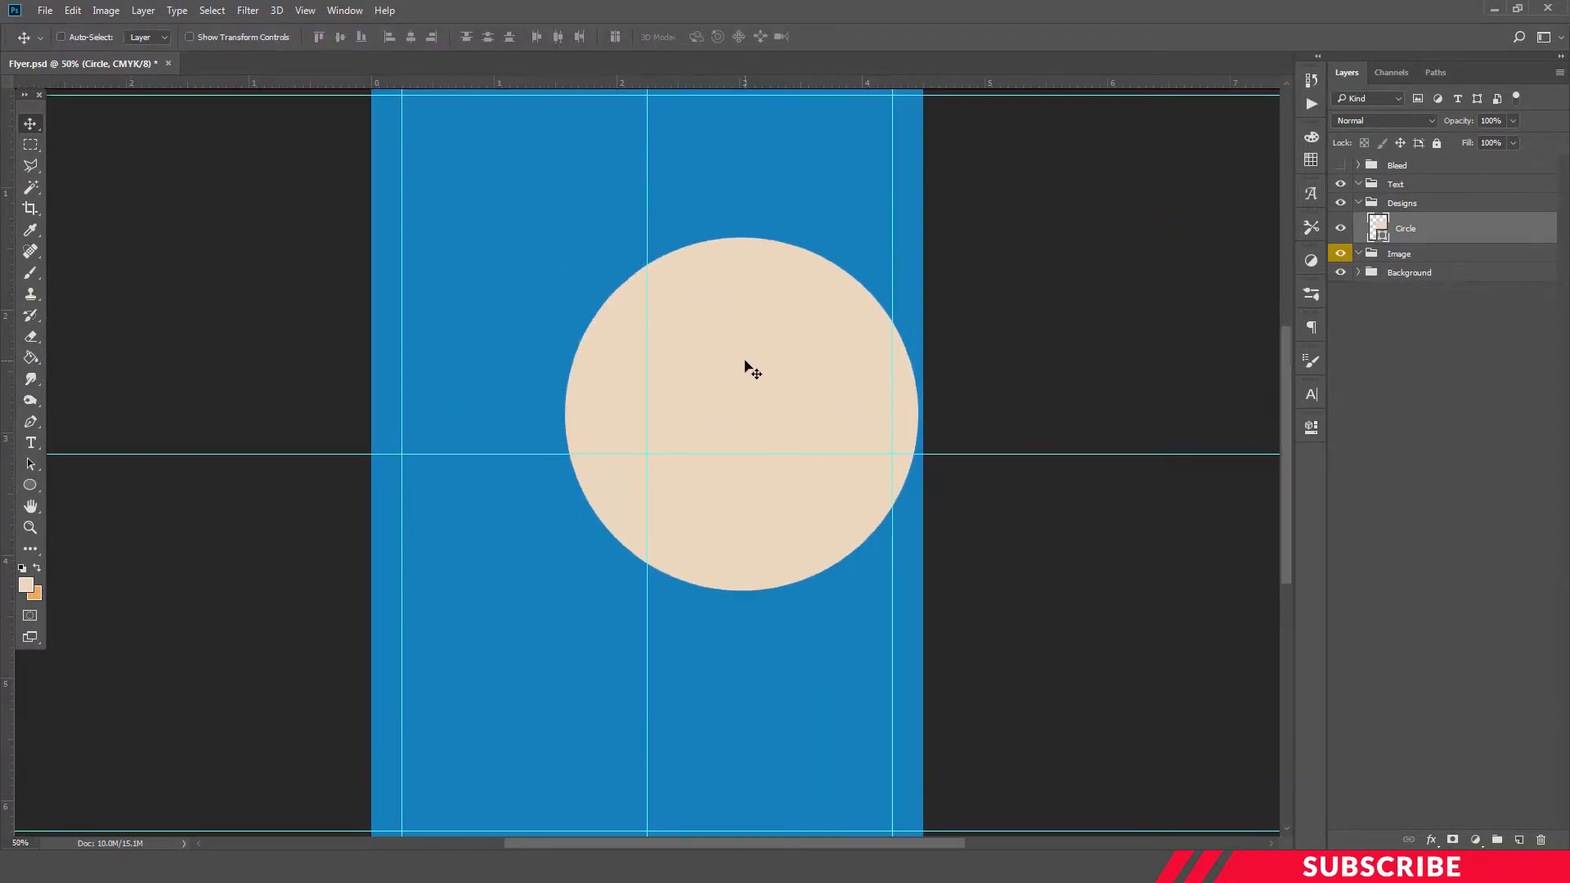
key("ctrl+t")
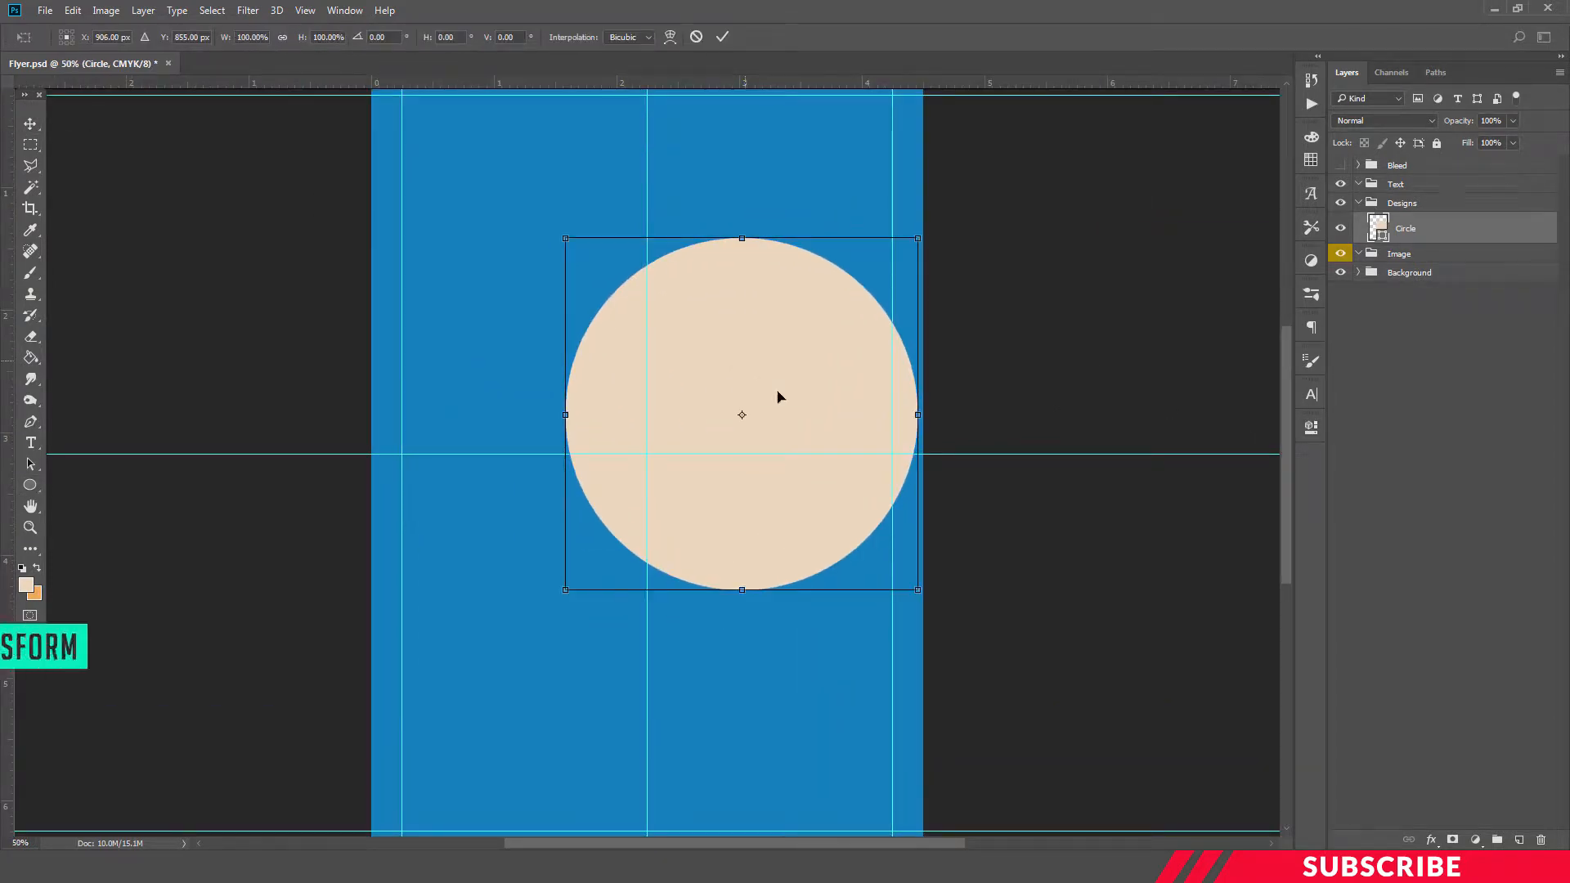
scroll(768, 393, "up", 1)
scroll(817, 458, "up", 1)
left_click_drag(834, 494, 759, 222)
key("Up")
key("Up")
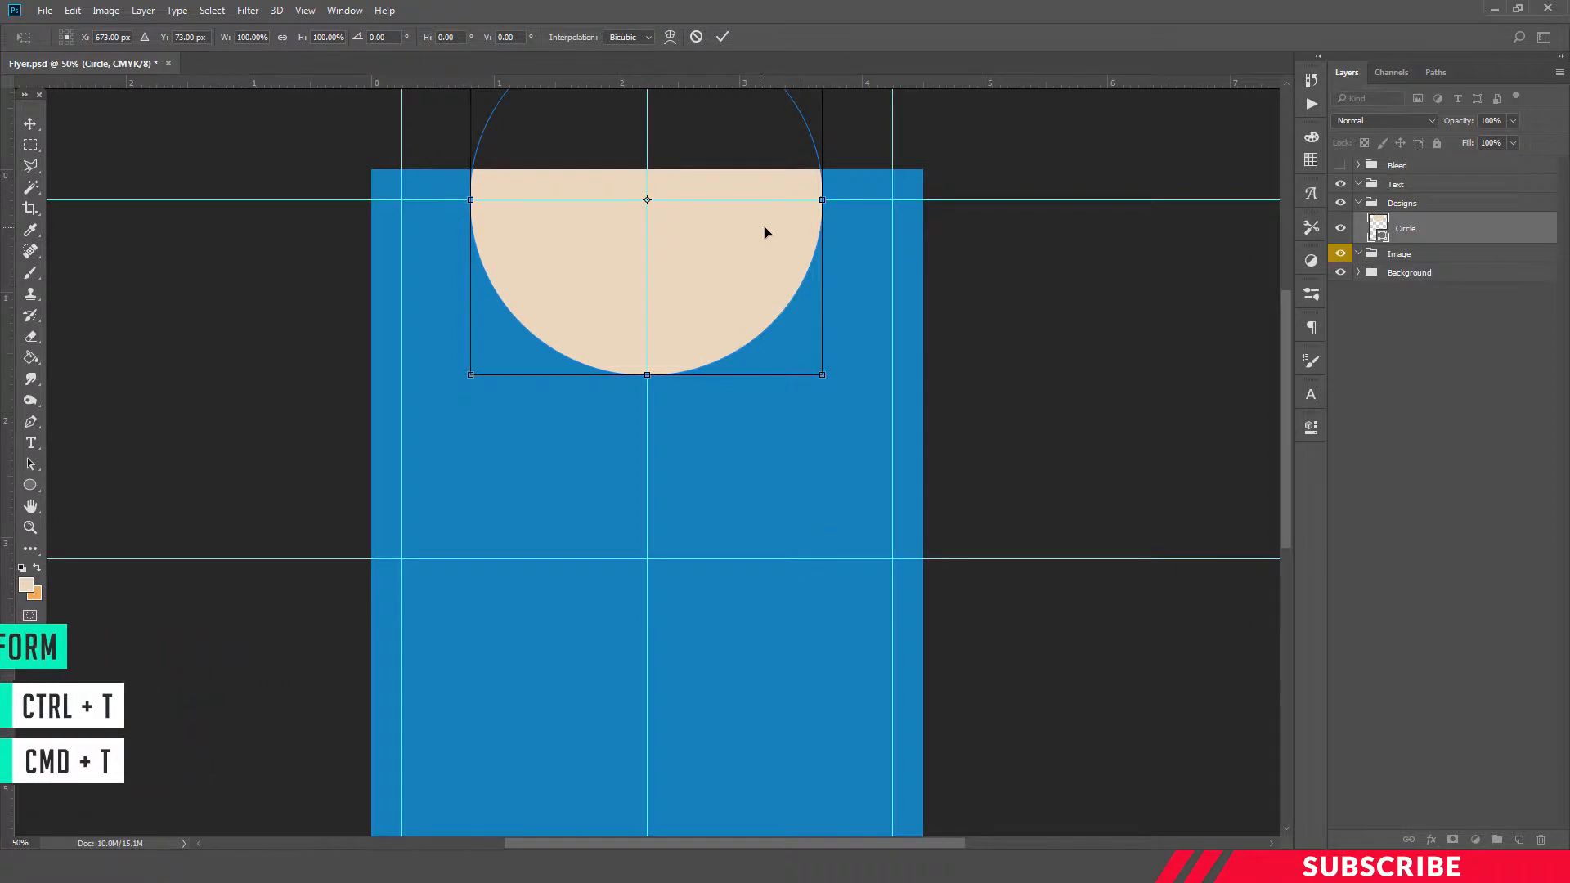
key("Left")
key("Left")
key("Return")
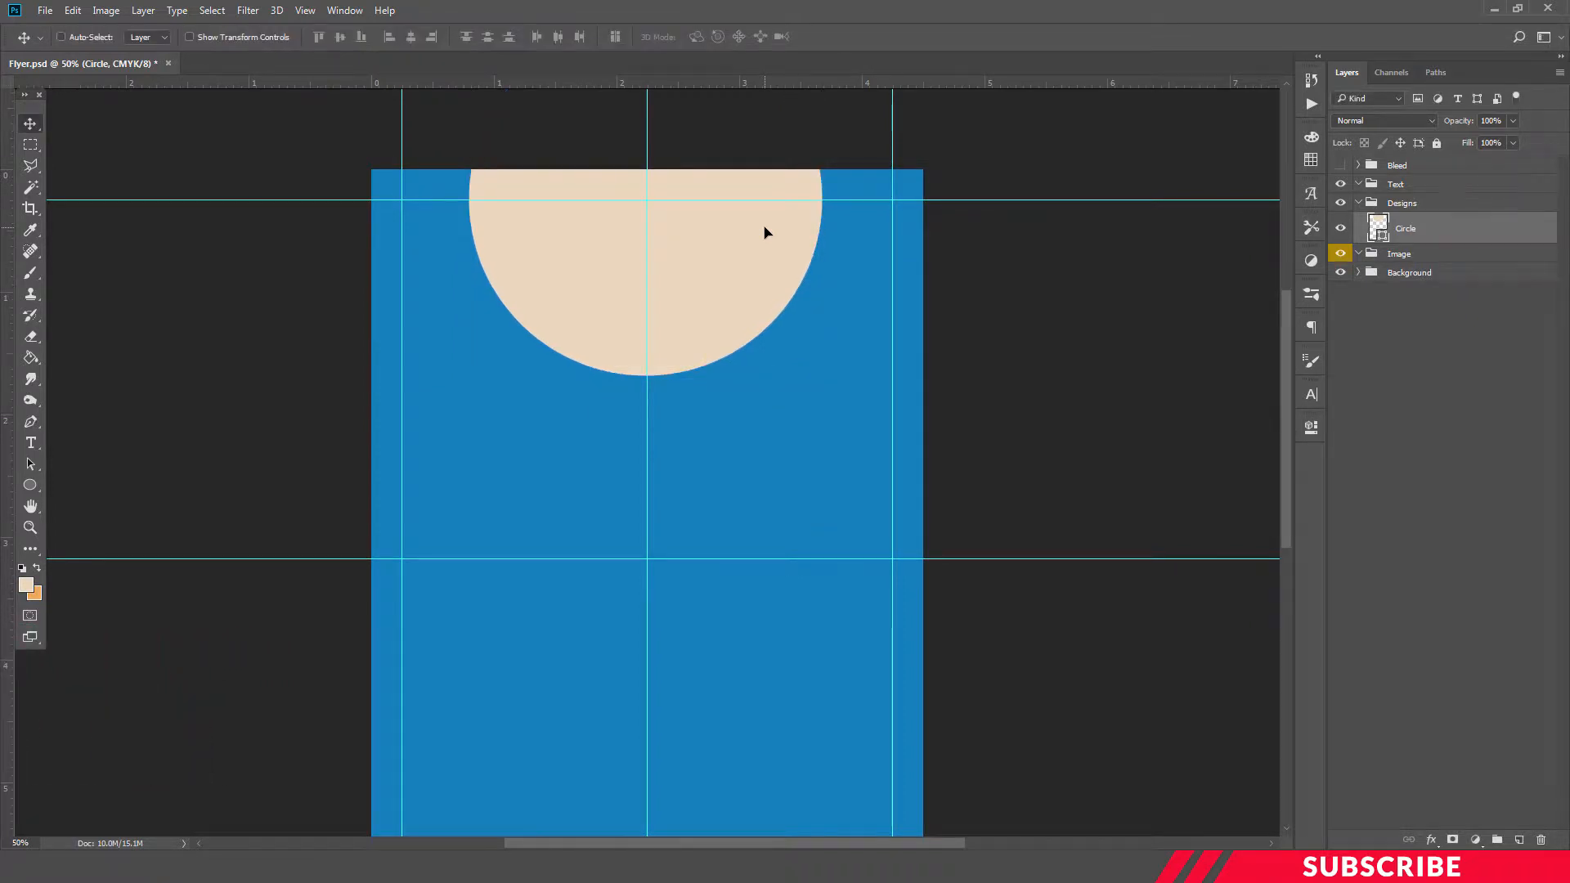
Apply an Outer Glow to the Circle layer with Color Dodge blending, 50% opacity and a size of 250 px.
right_click(1424, 229)
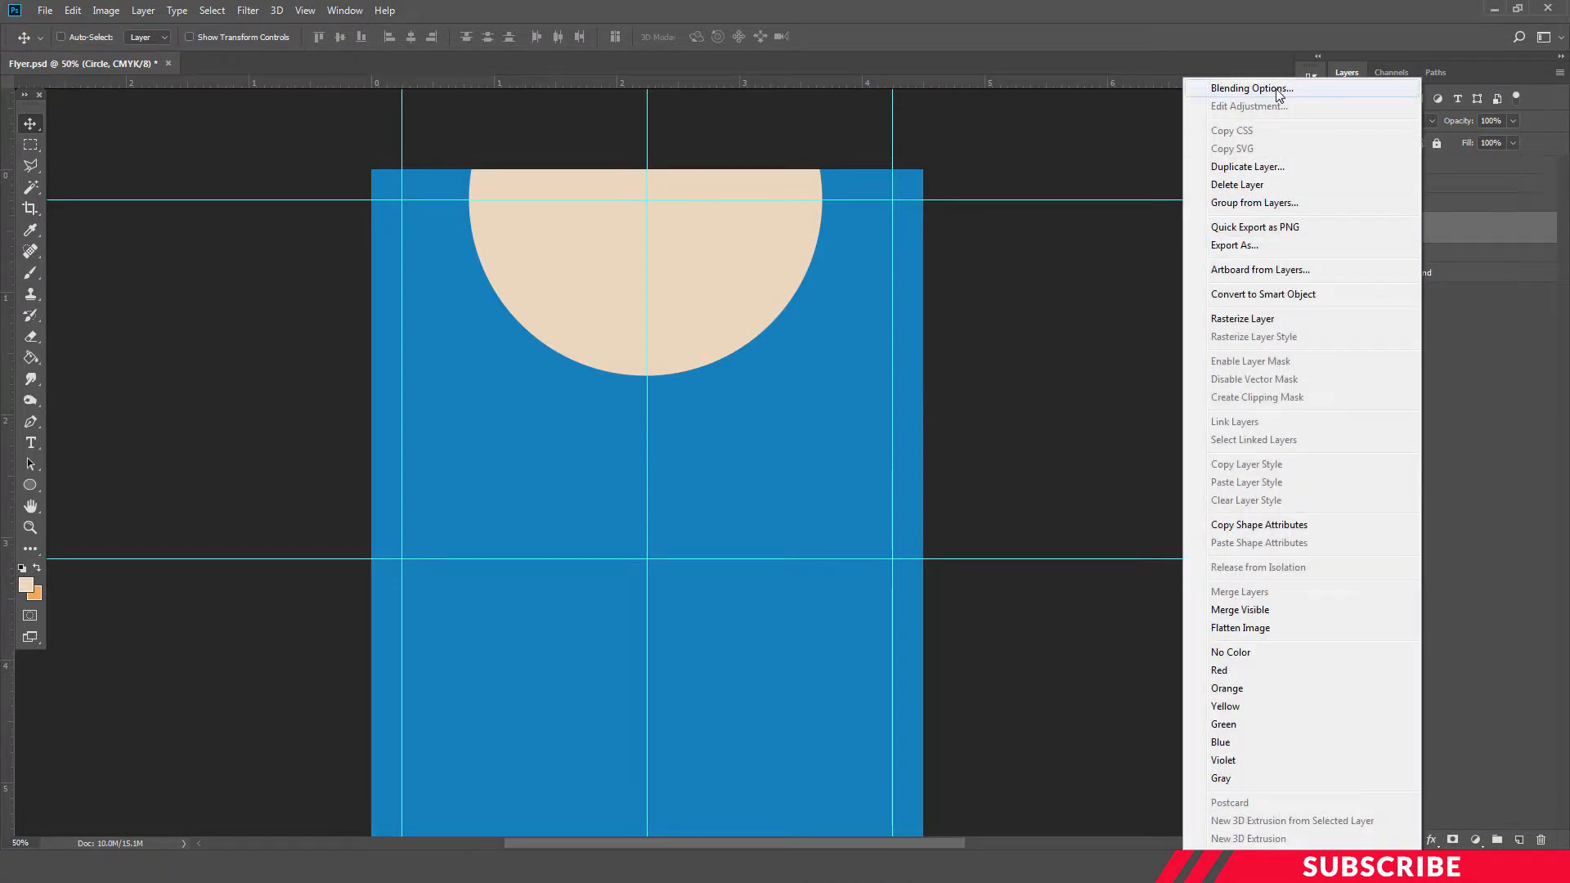
left_click(1236, 88)
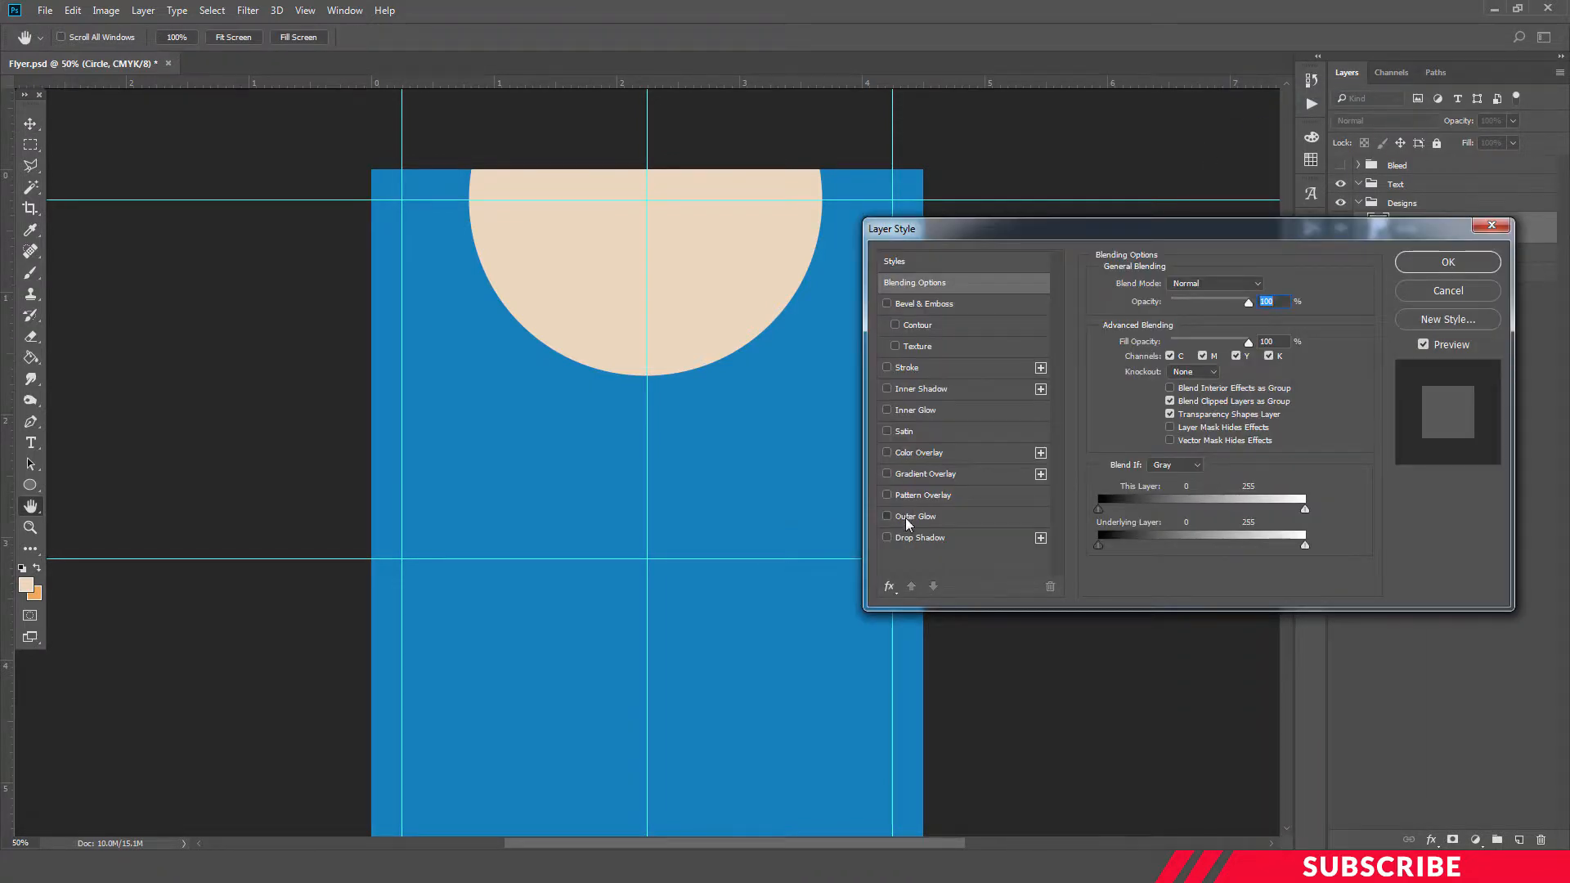
left_click(909, 519)
left_click(1203, 286)
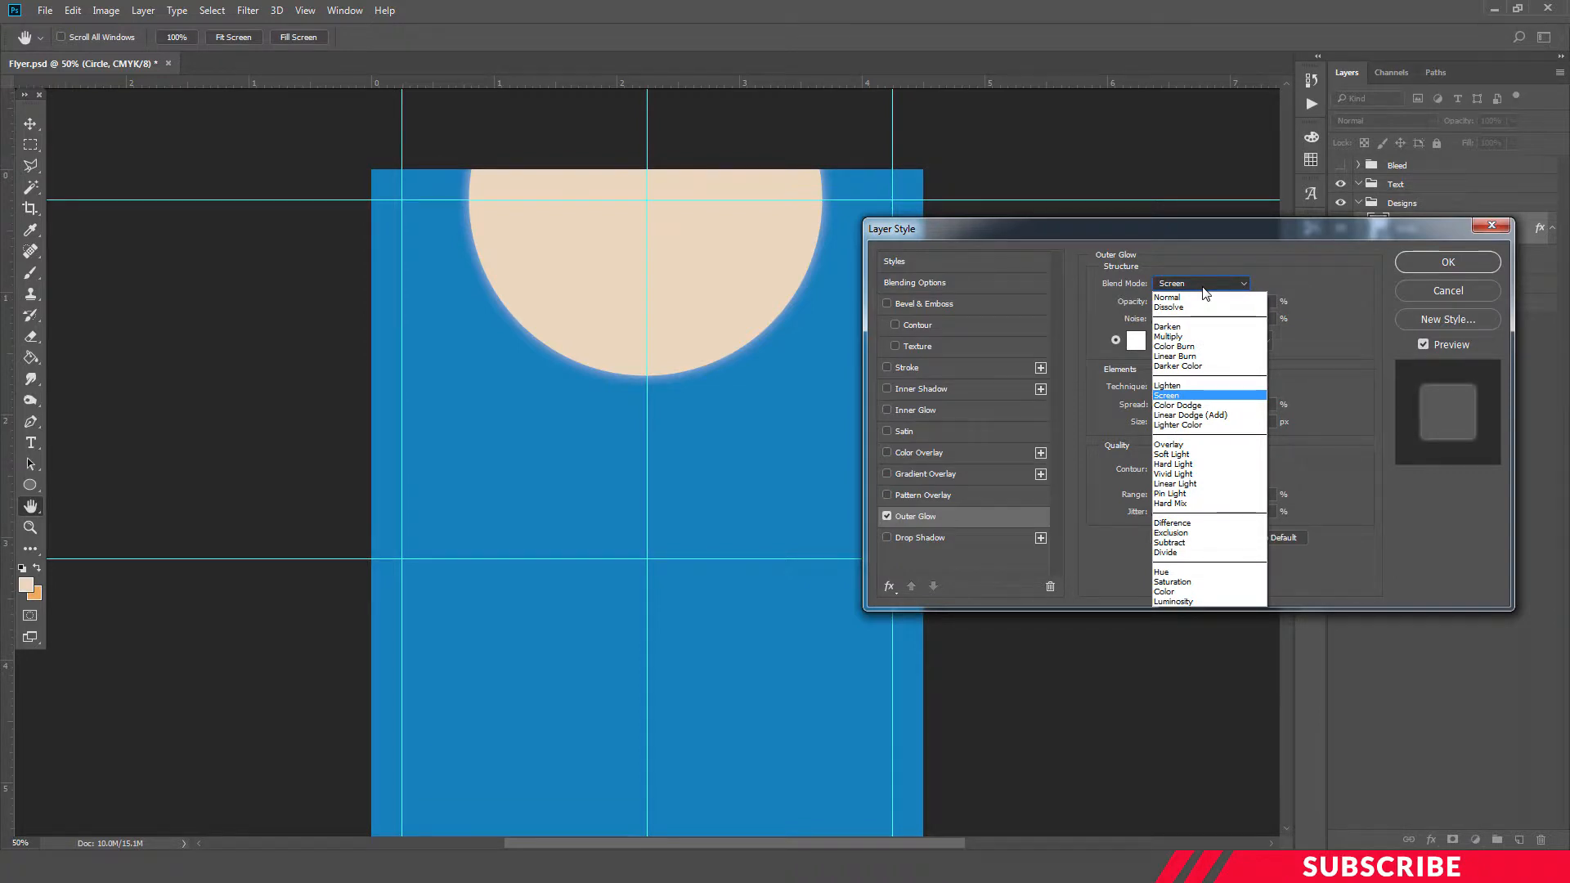
left_click(1178, 404)
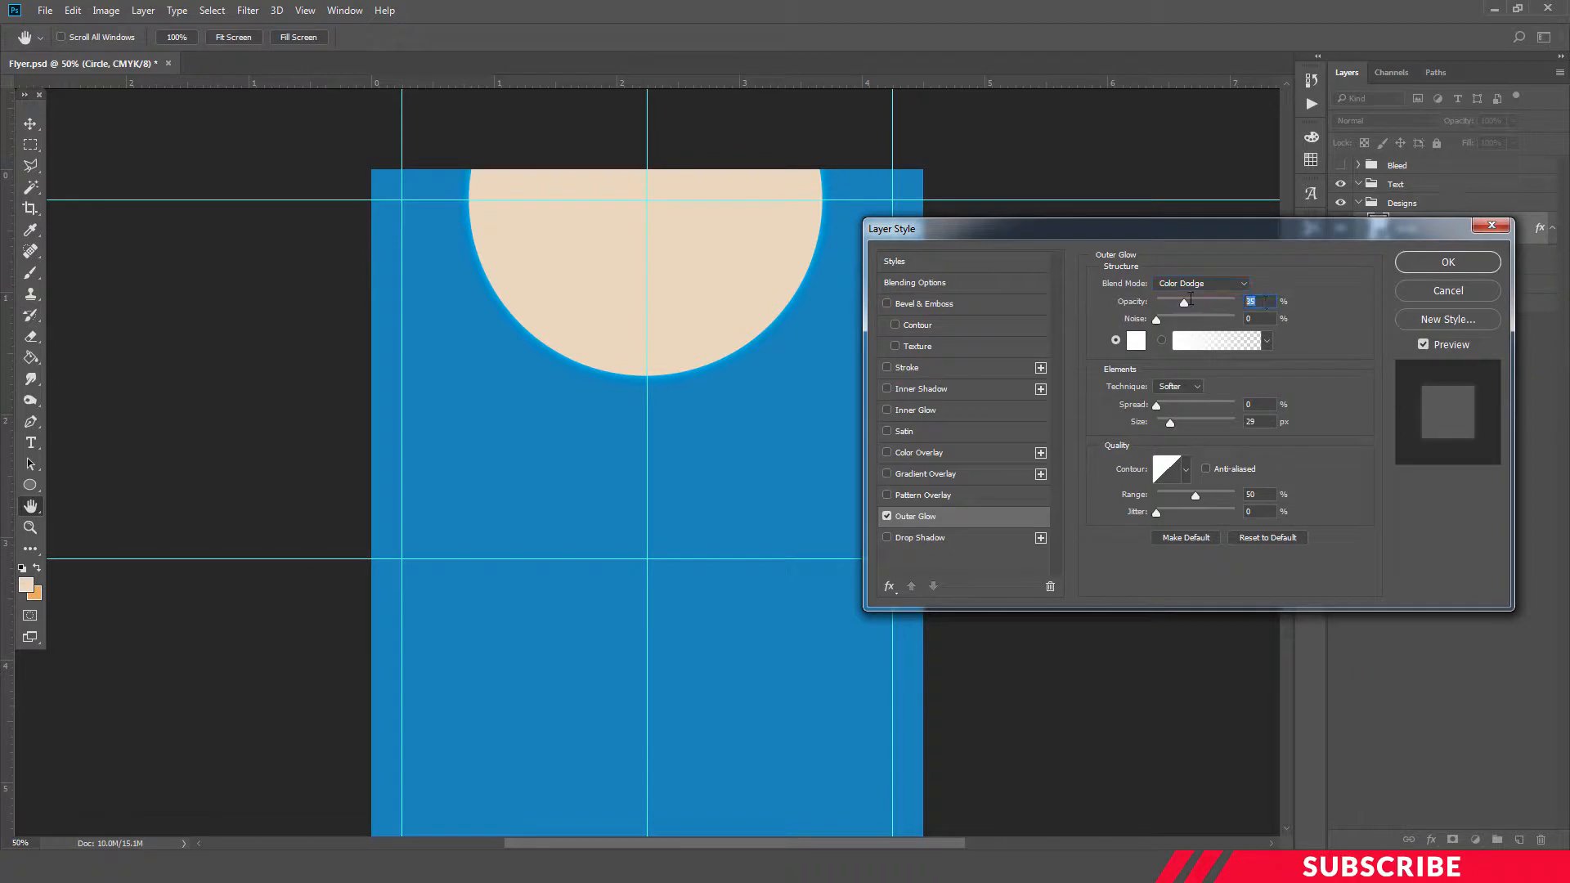
type("50")
double_click(1252, 421)
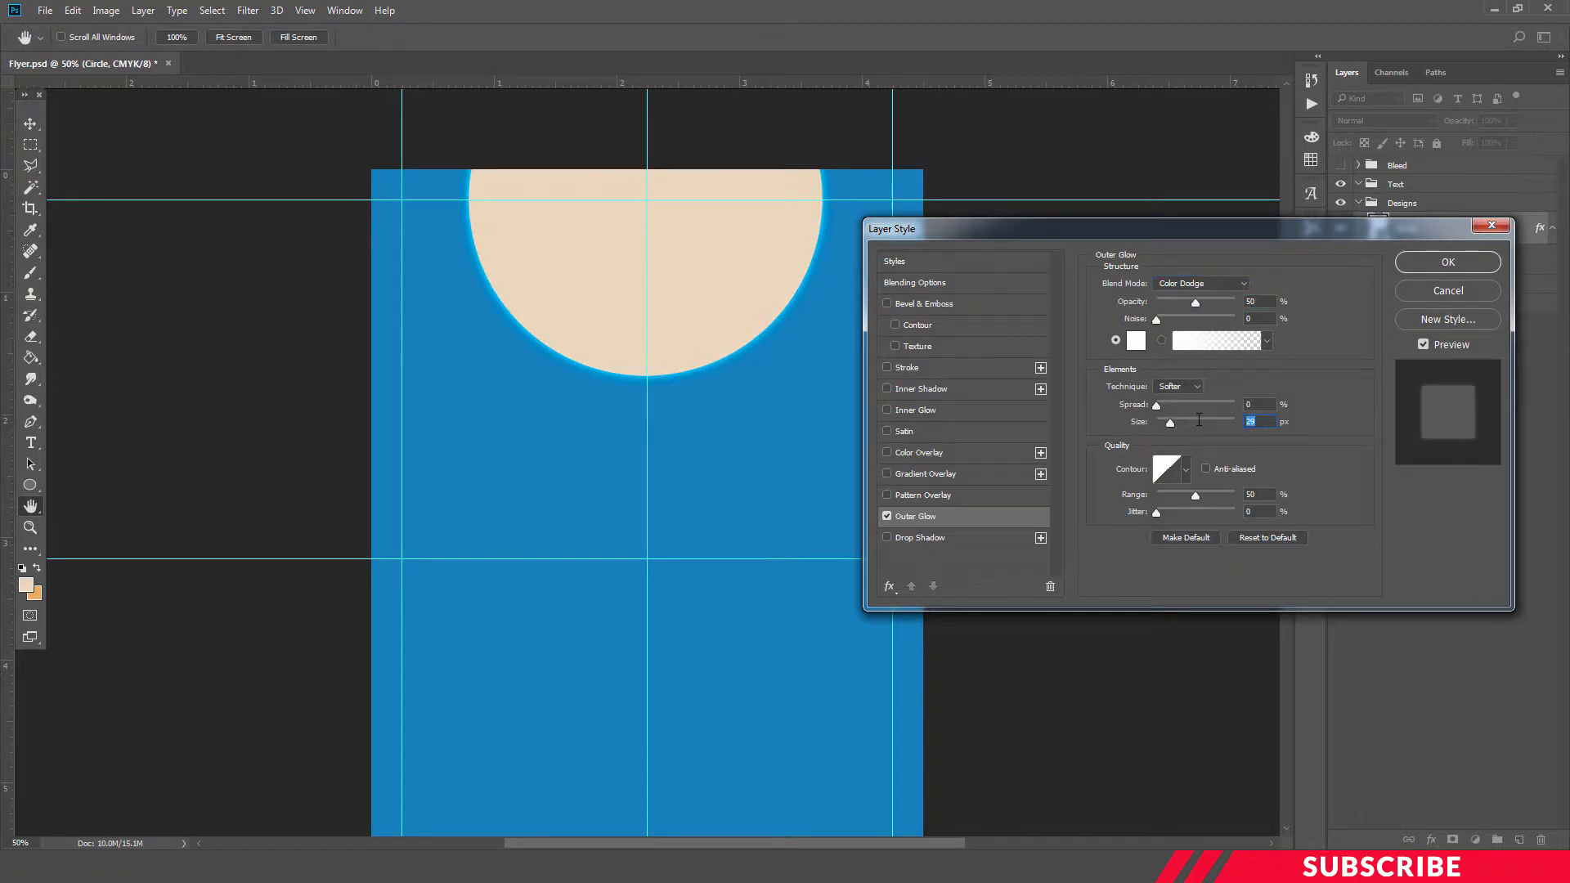
type("250")
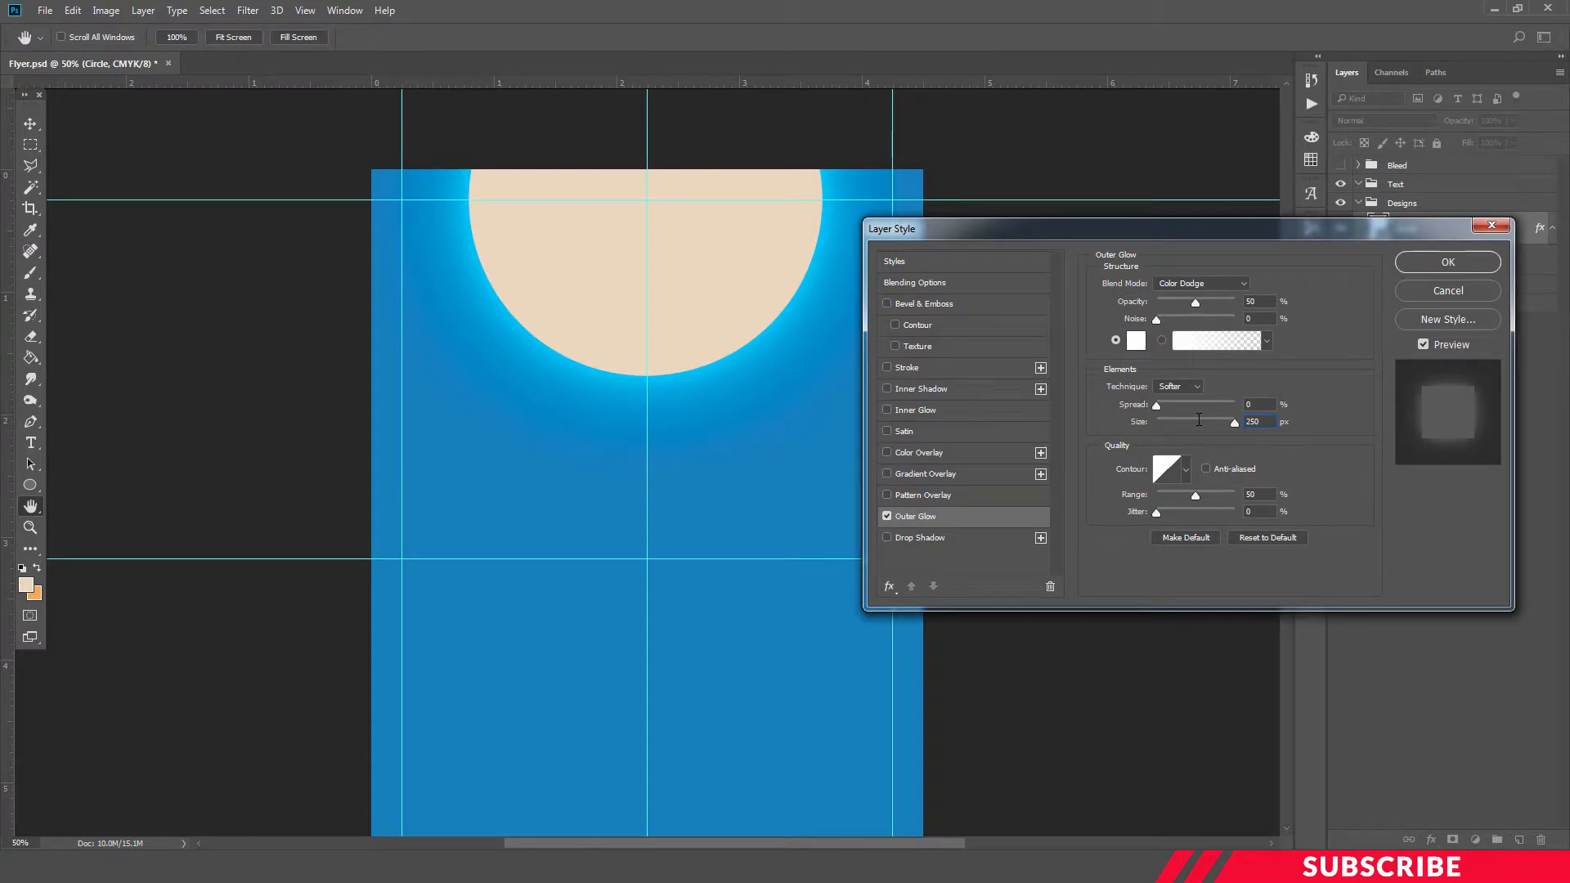
left_click(1471, 264)
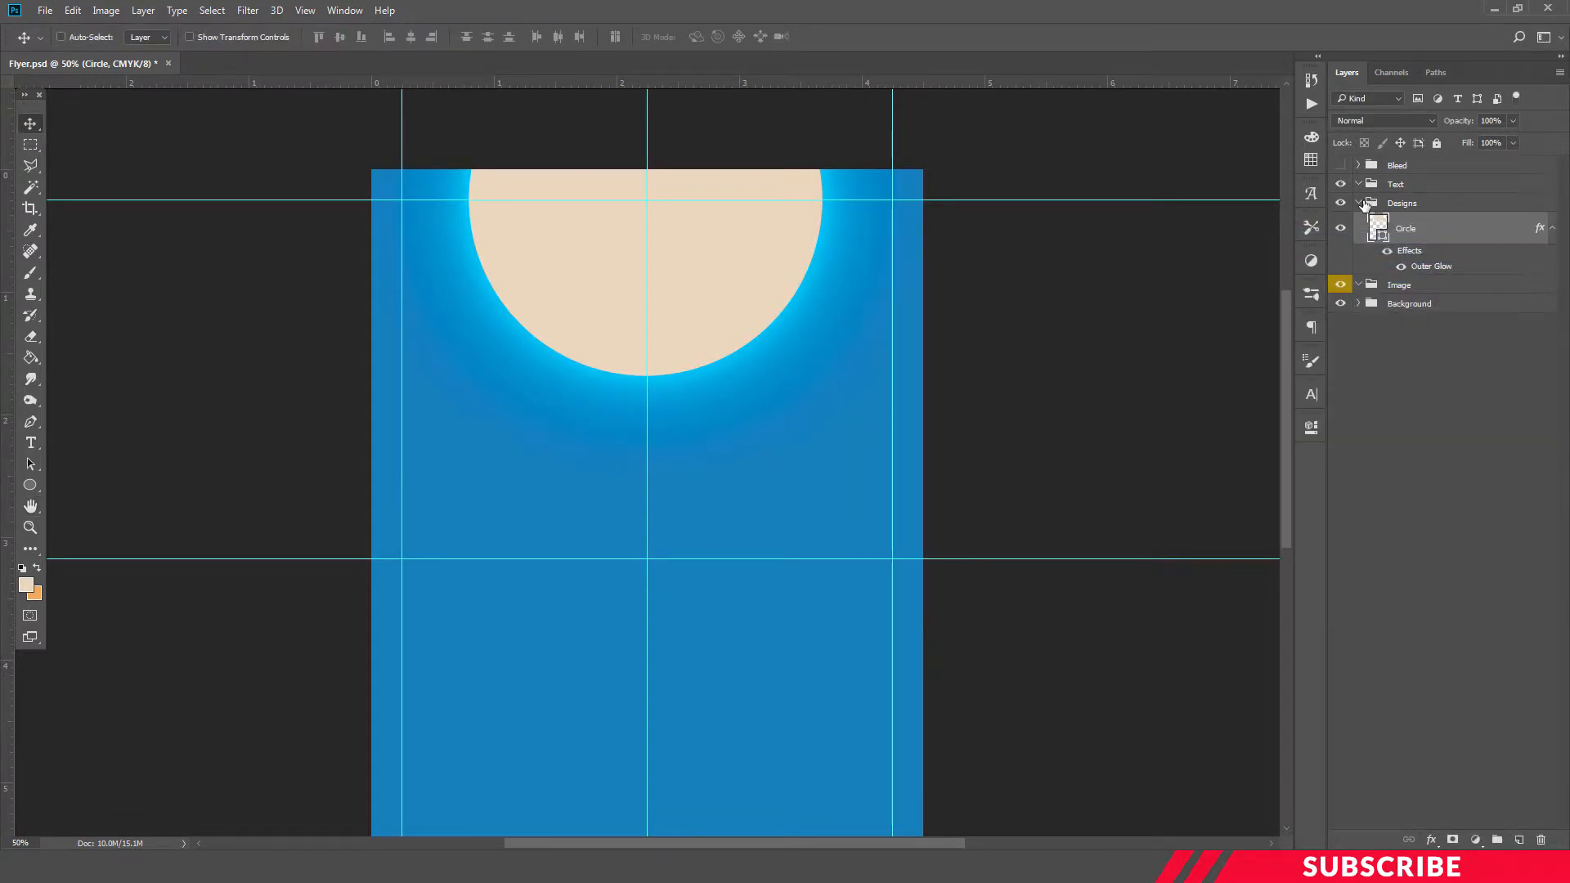
left_click(1364, 204)
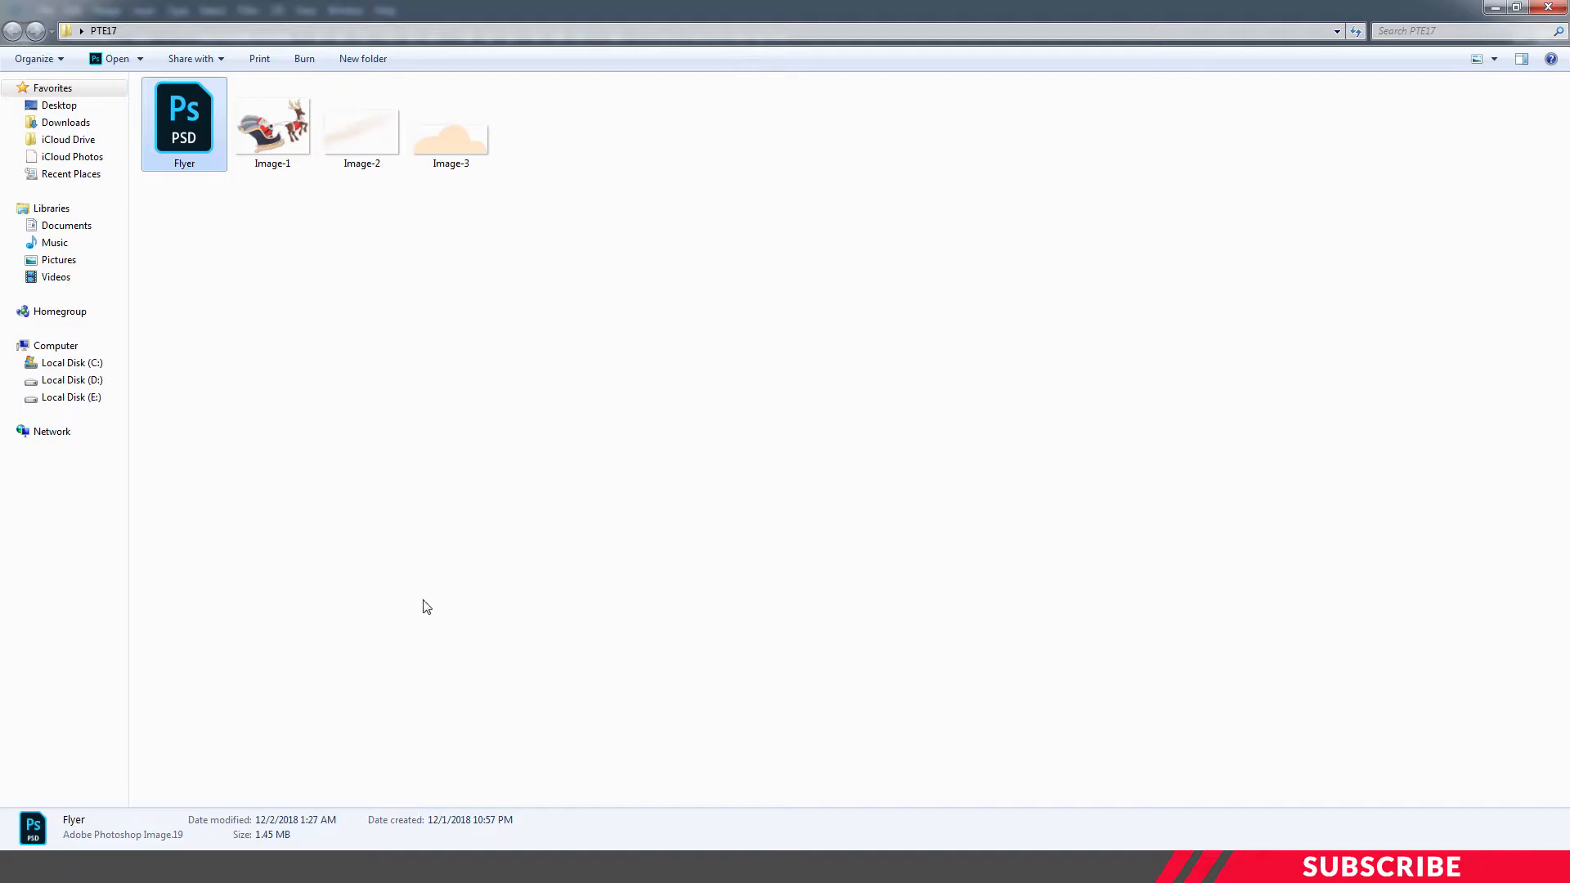
Switch to the PTE17 folder in the file explorer and open Image-1 in Photoshop.
left_click(301, 193)
left_click(272, 135)
right_click(273, 143)
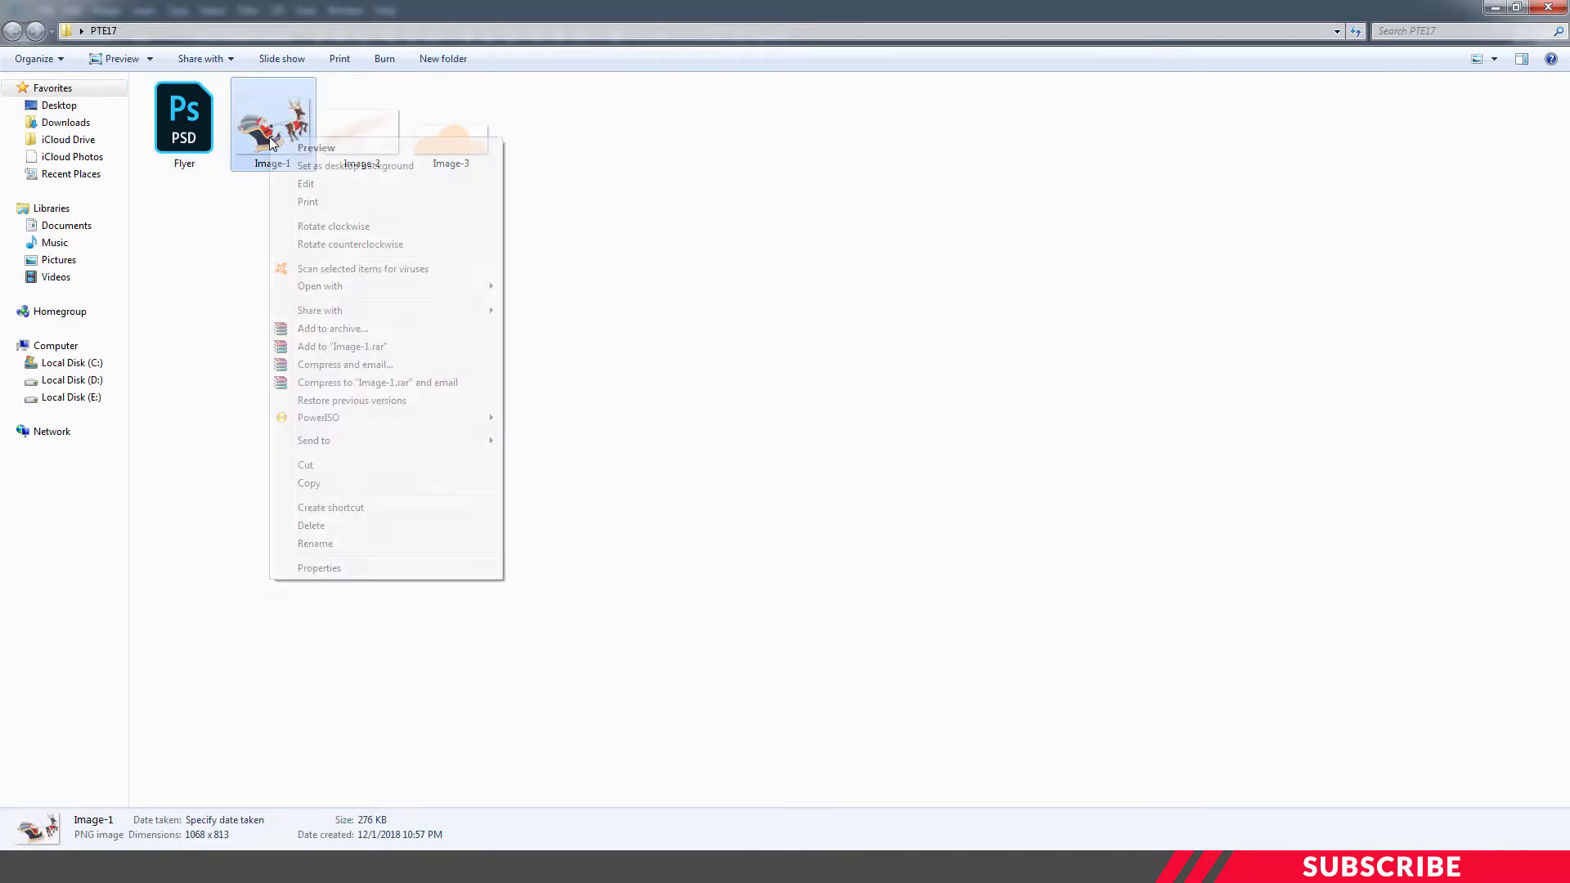
mouse_move(344, 286)
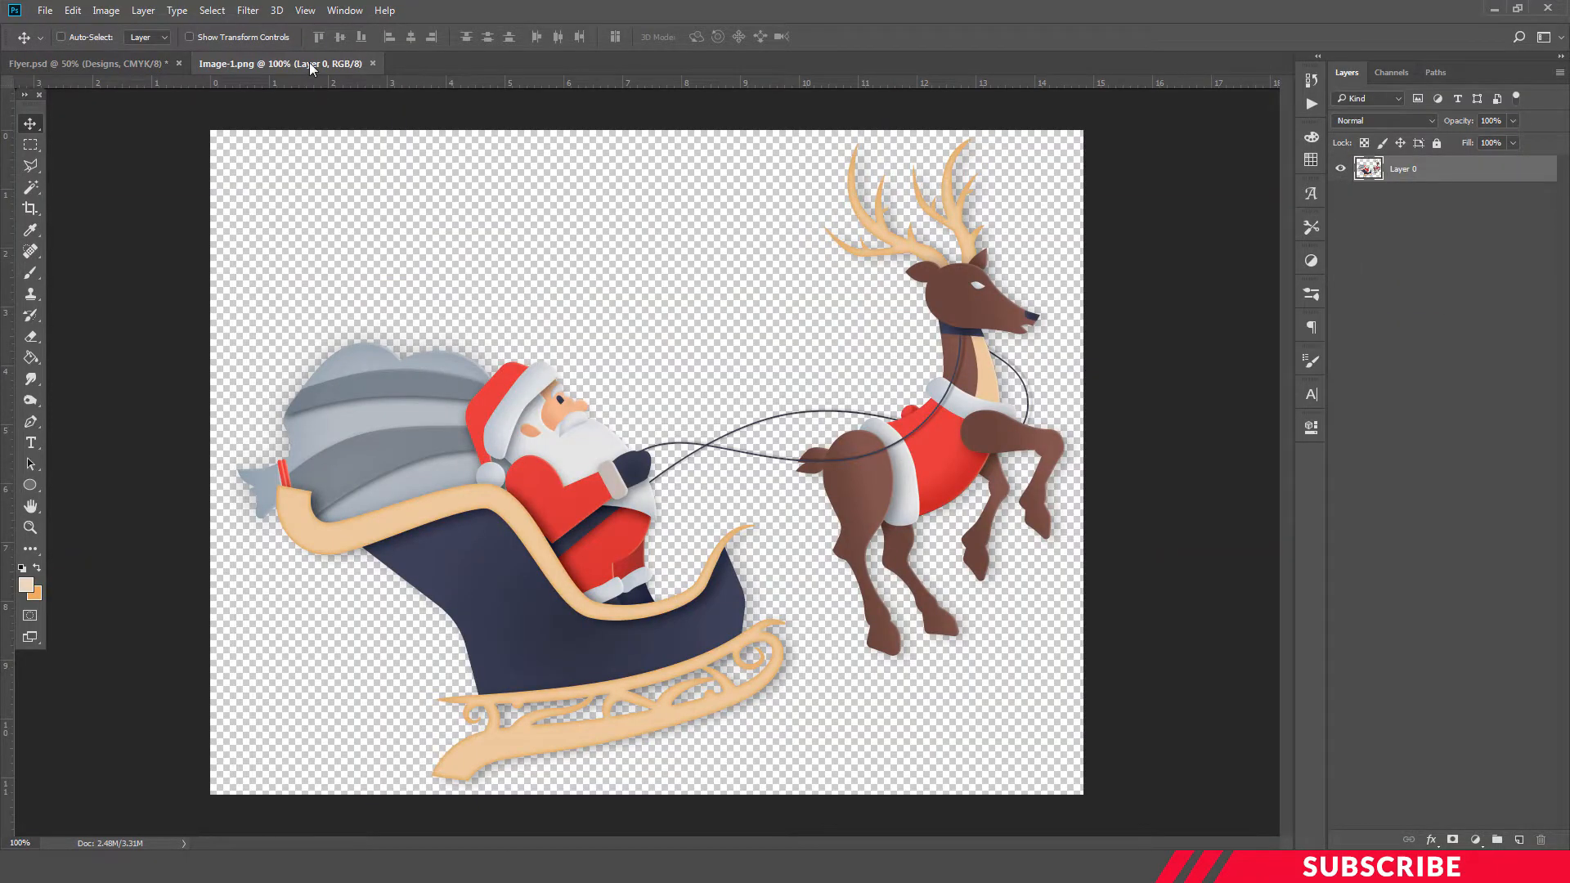
Copy the Santa sleigh artwork from Image-1 into the flyer below the circle, and close Image-1.
left_click_drag(314, 64, 956, 122)
left_click_drag(1199, 235, 615, 382)
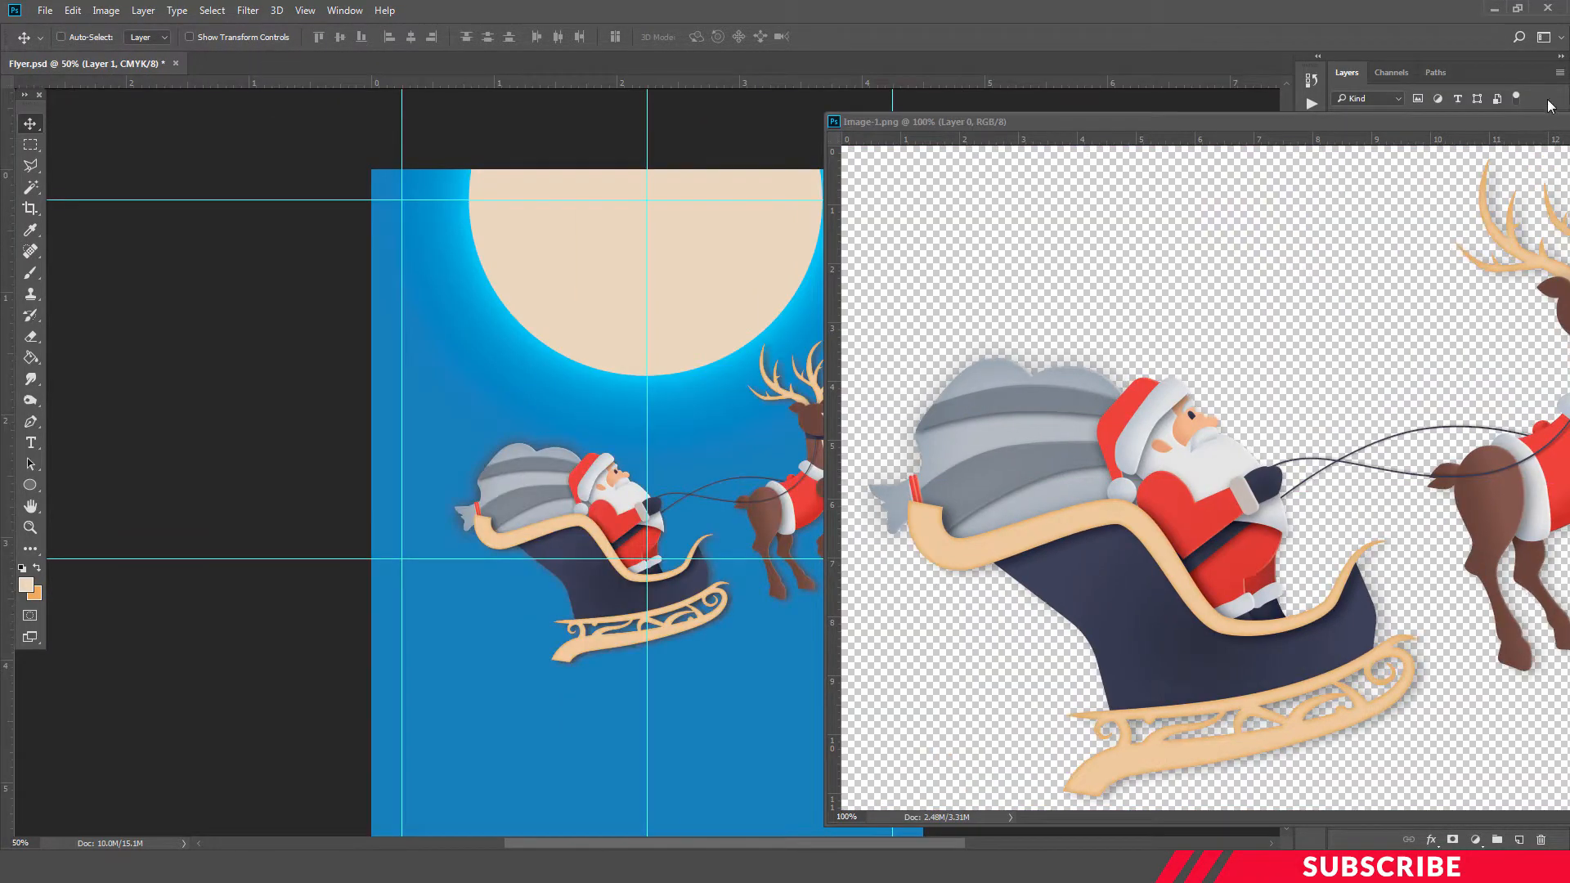
left_click_drag(1518, 125, 1263, 114)
left_click(1450, 110)
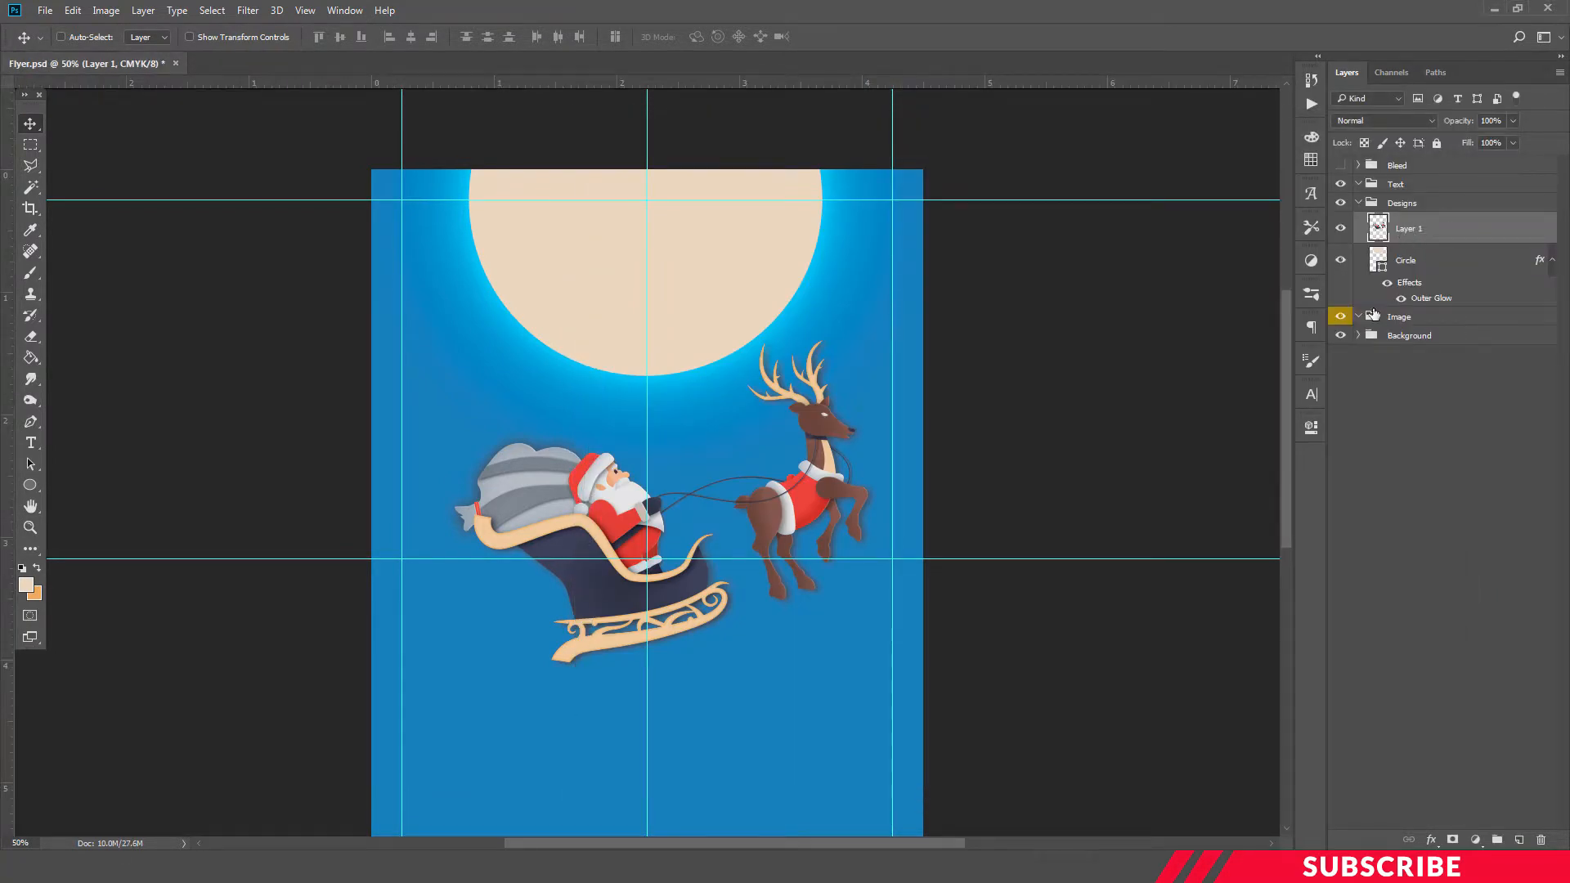
Move the Santa sleigh layer from the Designs group into the Image group.
left_click_drag(1448, 226, 1406, 314)
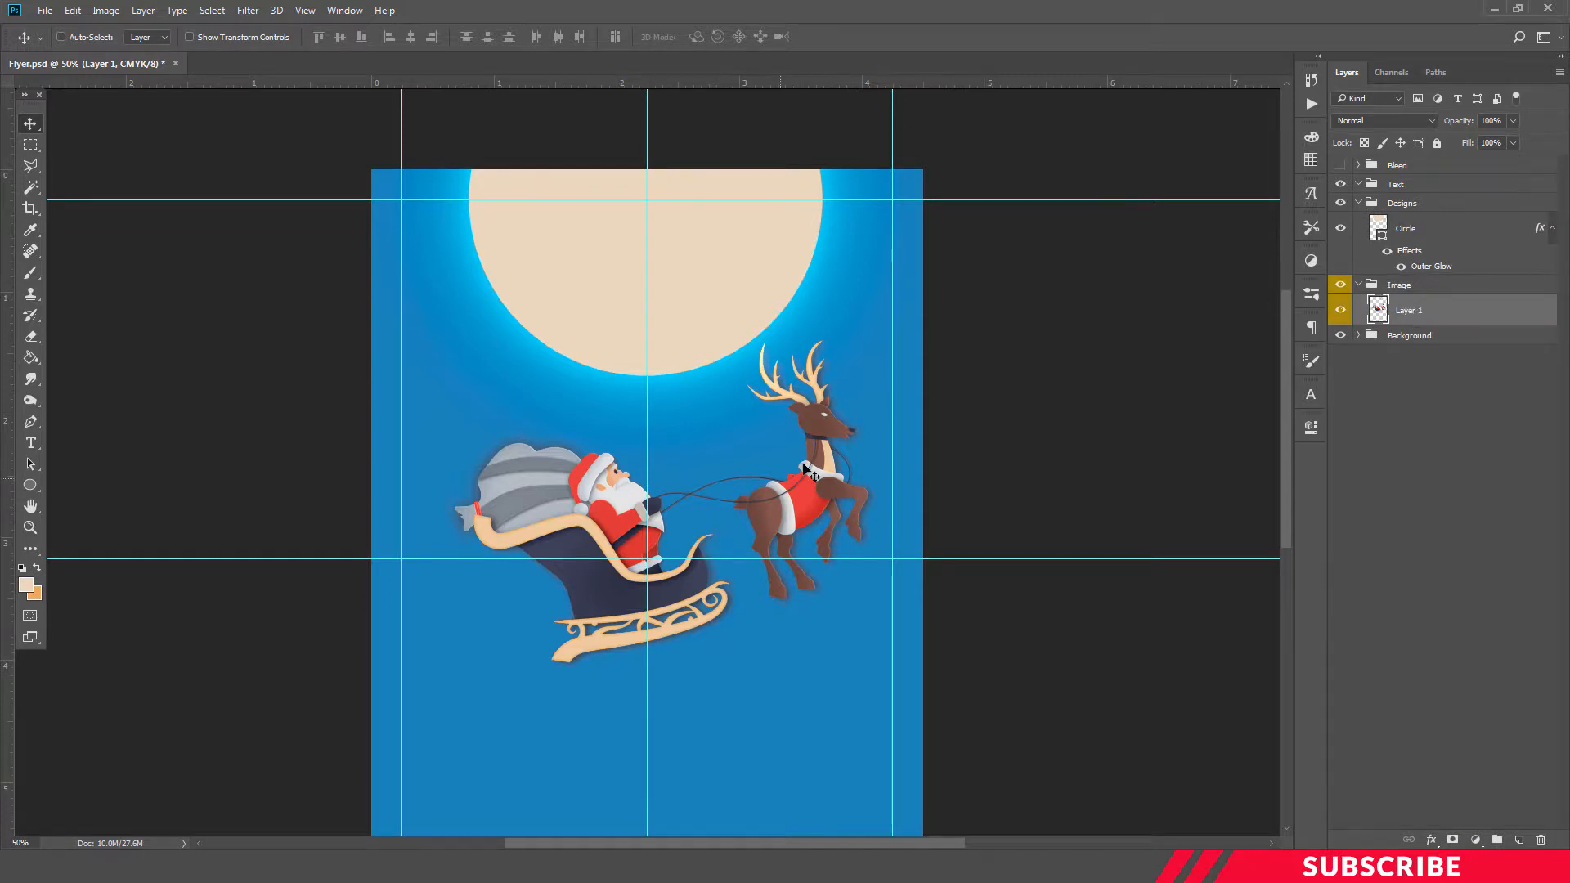
scroll(806, 470, "down", 3)
scroll(800, 457, "down", 2)
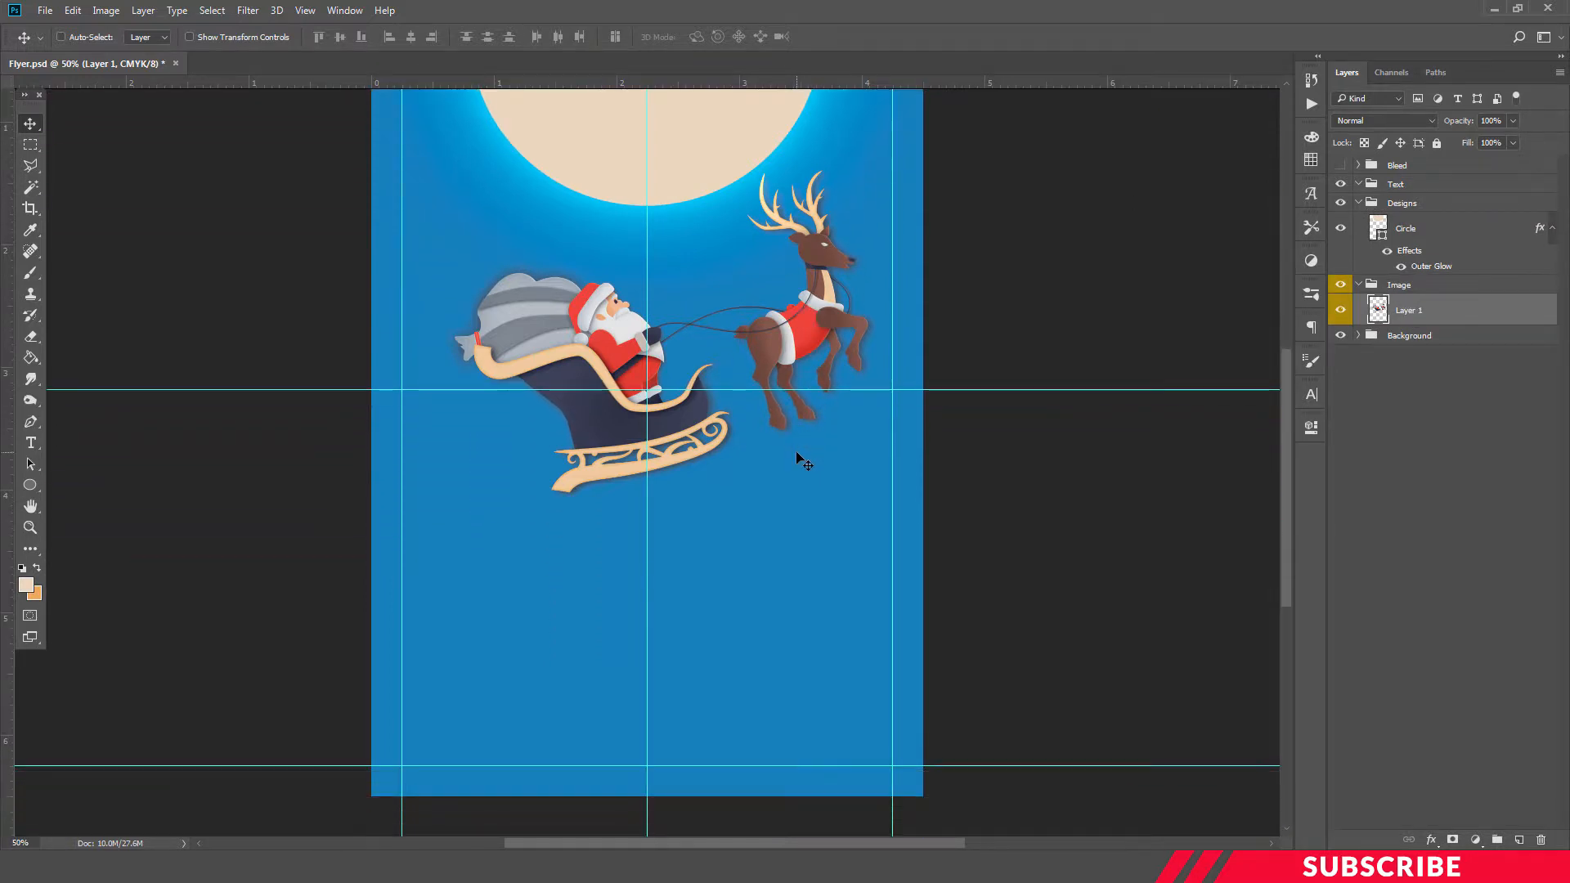
Reposition the Santa sleigh slightly lower on the flyer, centred around the vertical guide.
left_click_drag(798, 296, 796, 349)
key("shift+Up")
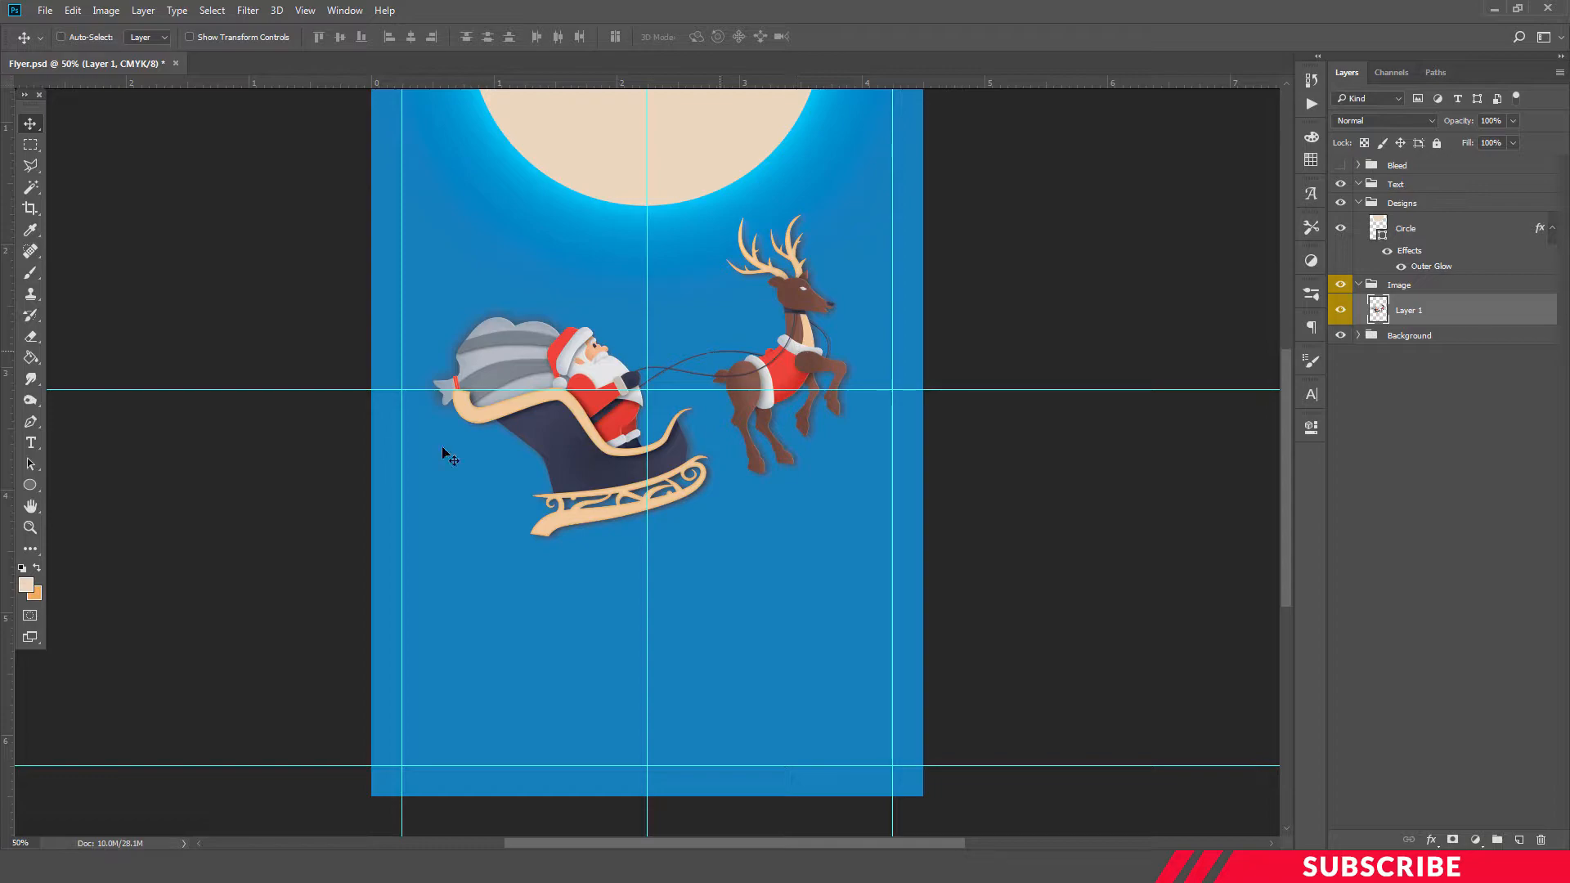
Switch to the PTE17 folder in the file explorer and open Image-2 in Photoshop.
key("alt+Tab")
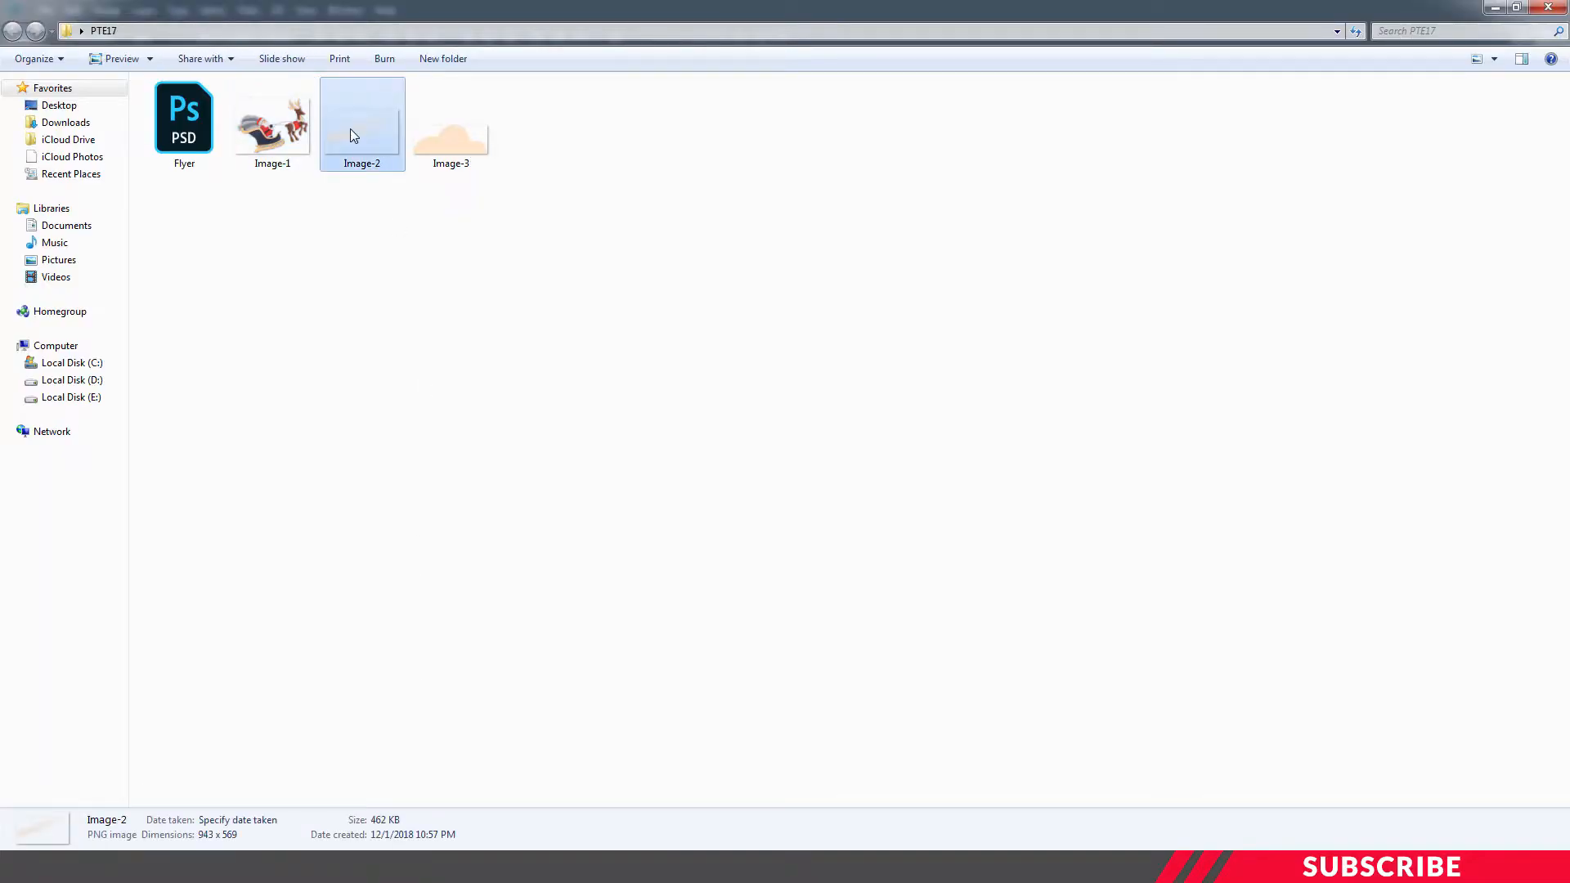
right_click(349, 129)
mouse_move(490, 278)
left_click(632, 278)
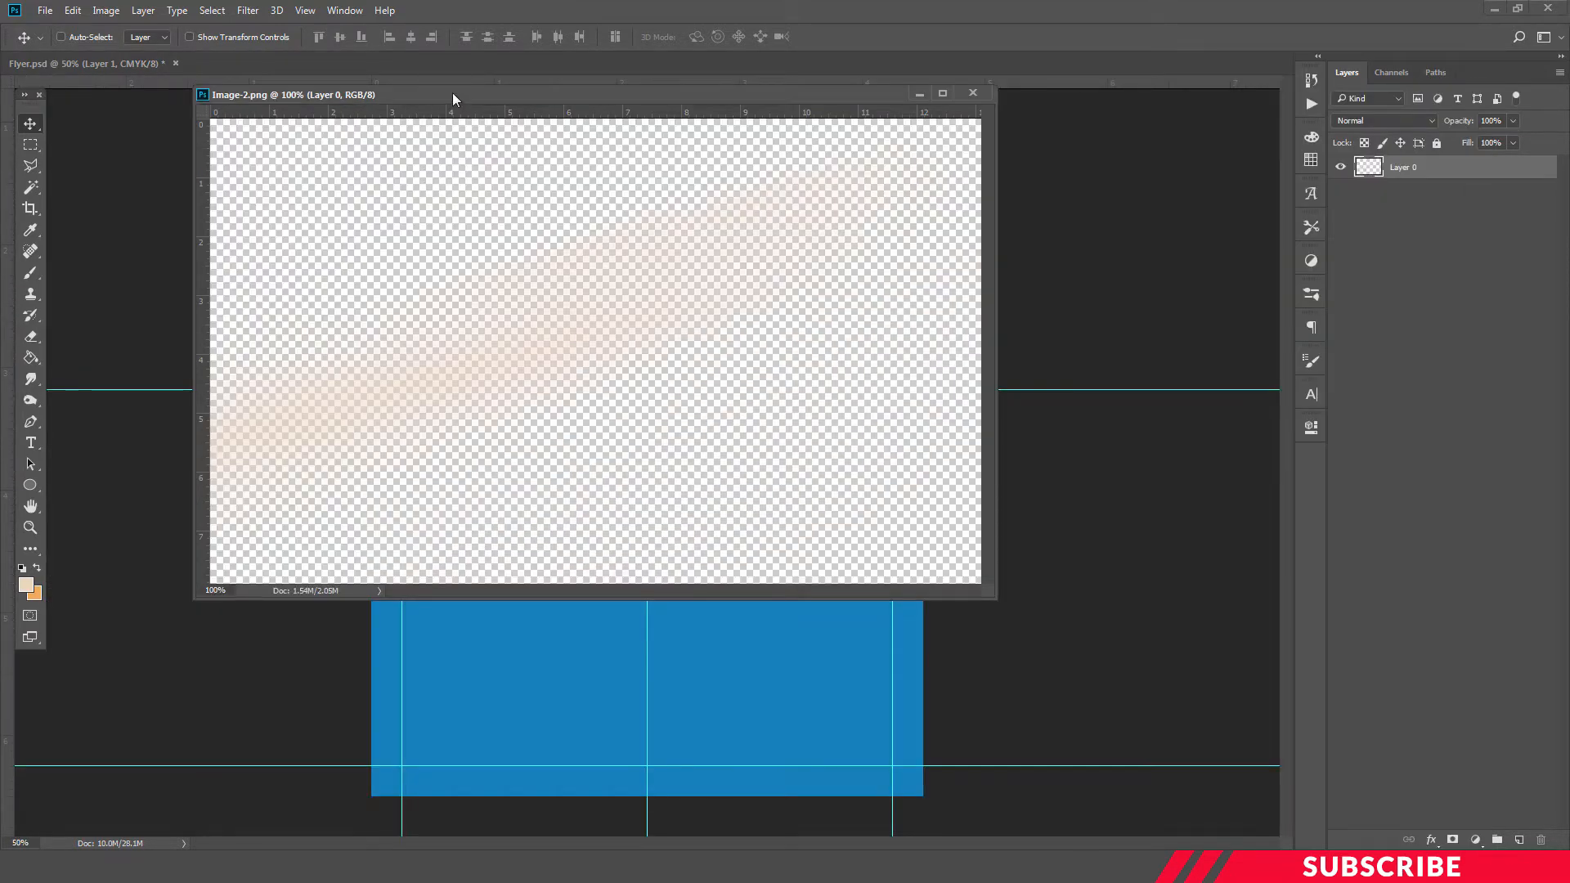
Copy the light streak from Image-2 into the flyer, layered beneath the Santa sleigh and trailing off its rear to the flyer's left edge.
left_click_drag(453, 93, 785, 102)
left_click_drag(852, 312, 493, 459)
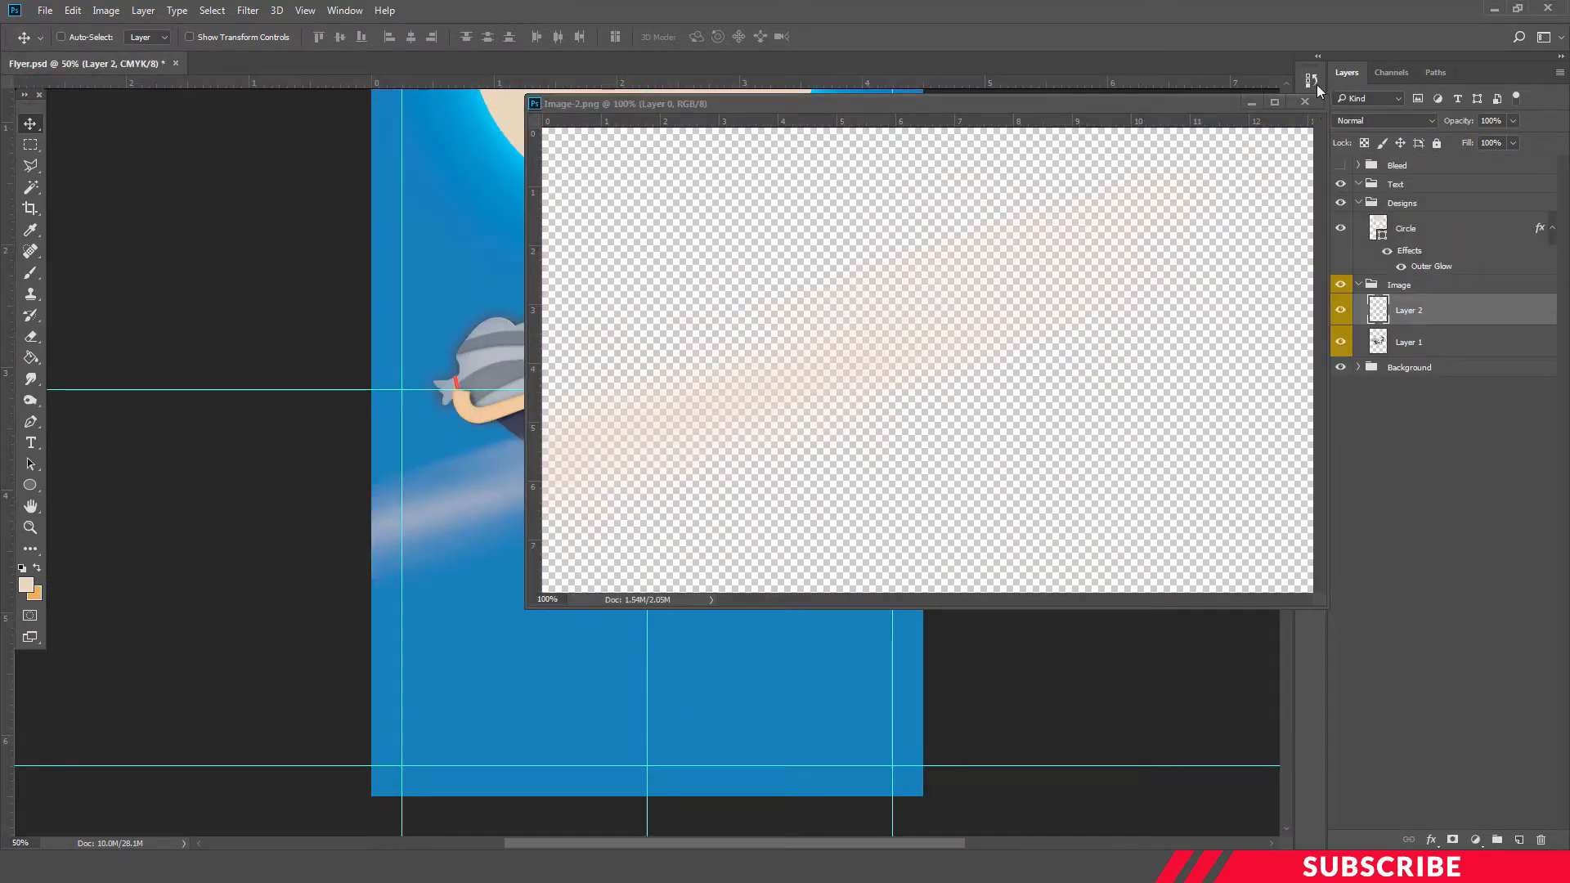
left_click(1305, 102)
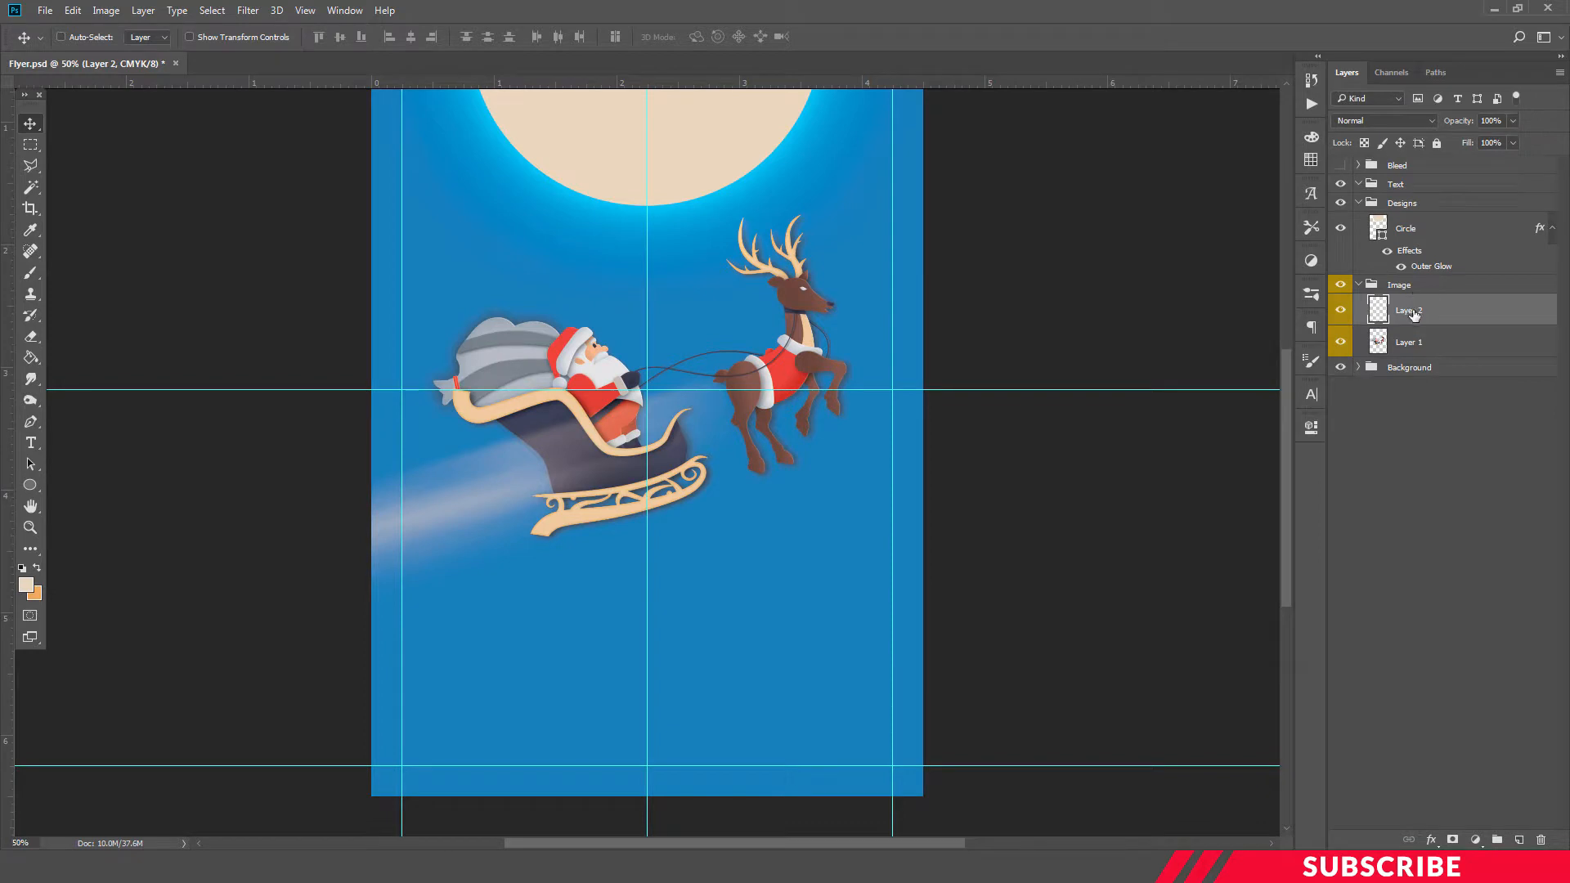
left_click_drag(1413, 314, 1431, 355)
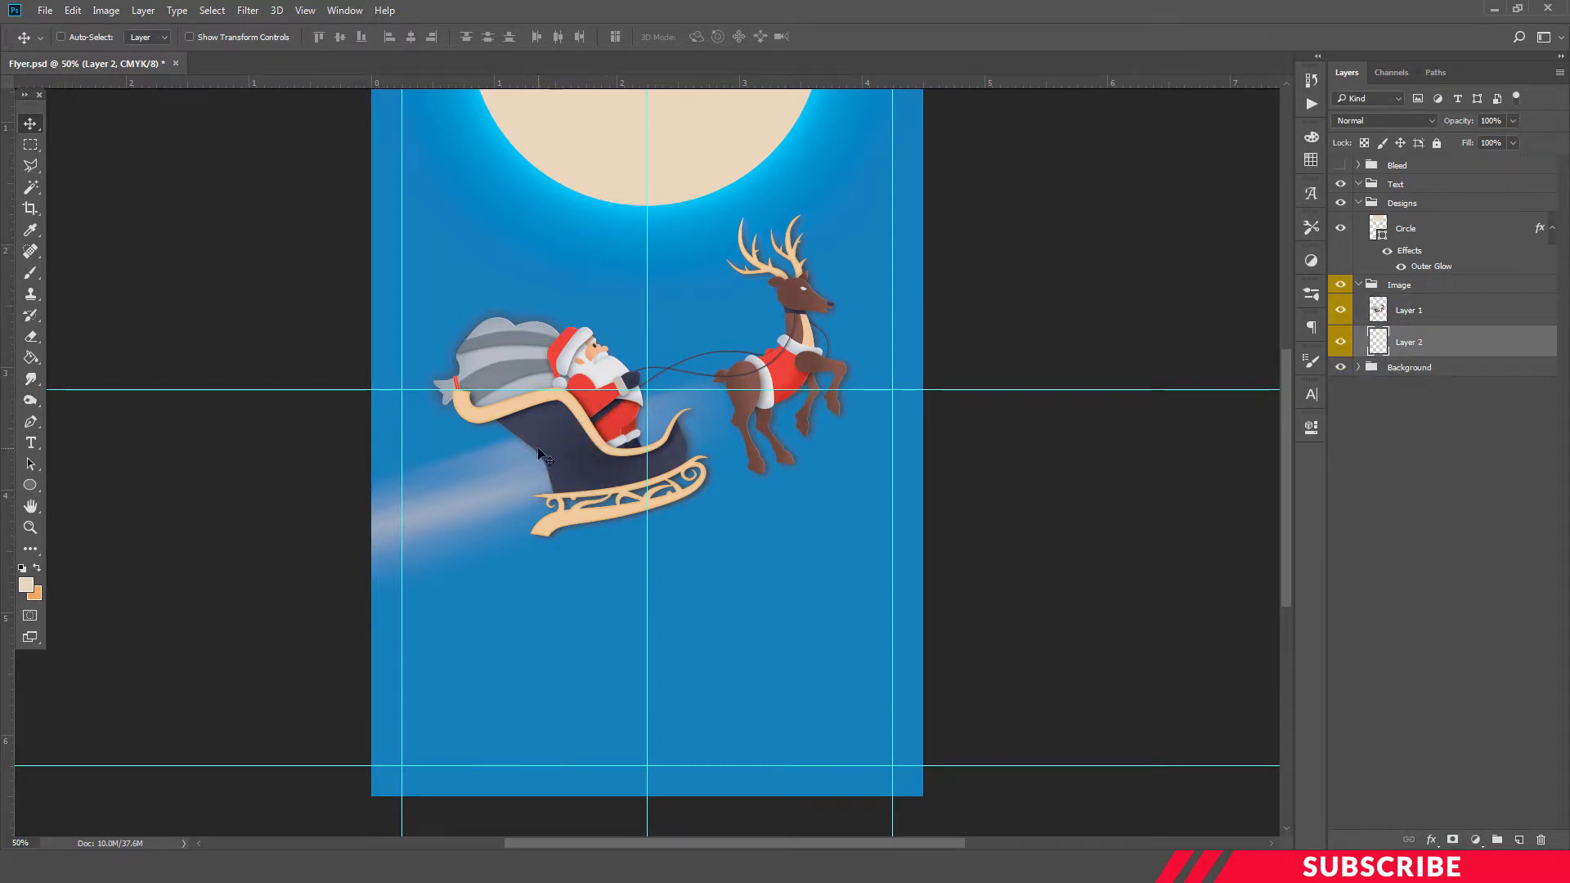
mouse_move(560, 464)
left_mouse_down()
mouse_move(504, 543)
mouse_move(478, 546)
mouse_move(494, 534)
left_mouse_up()
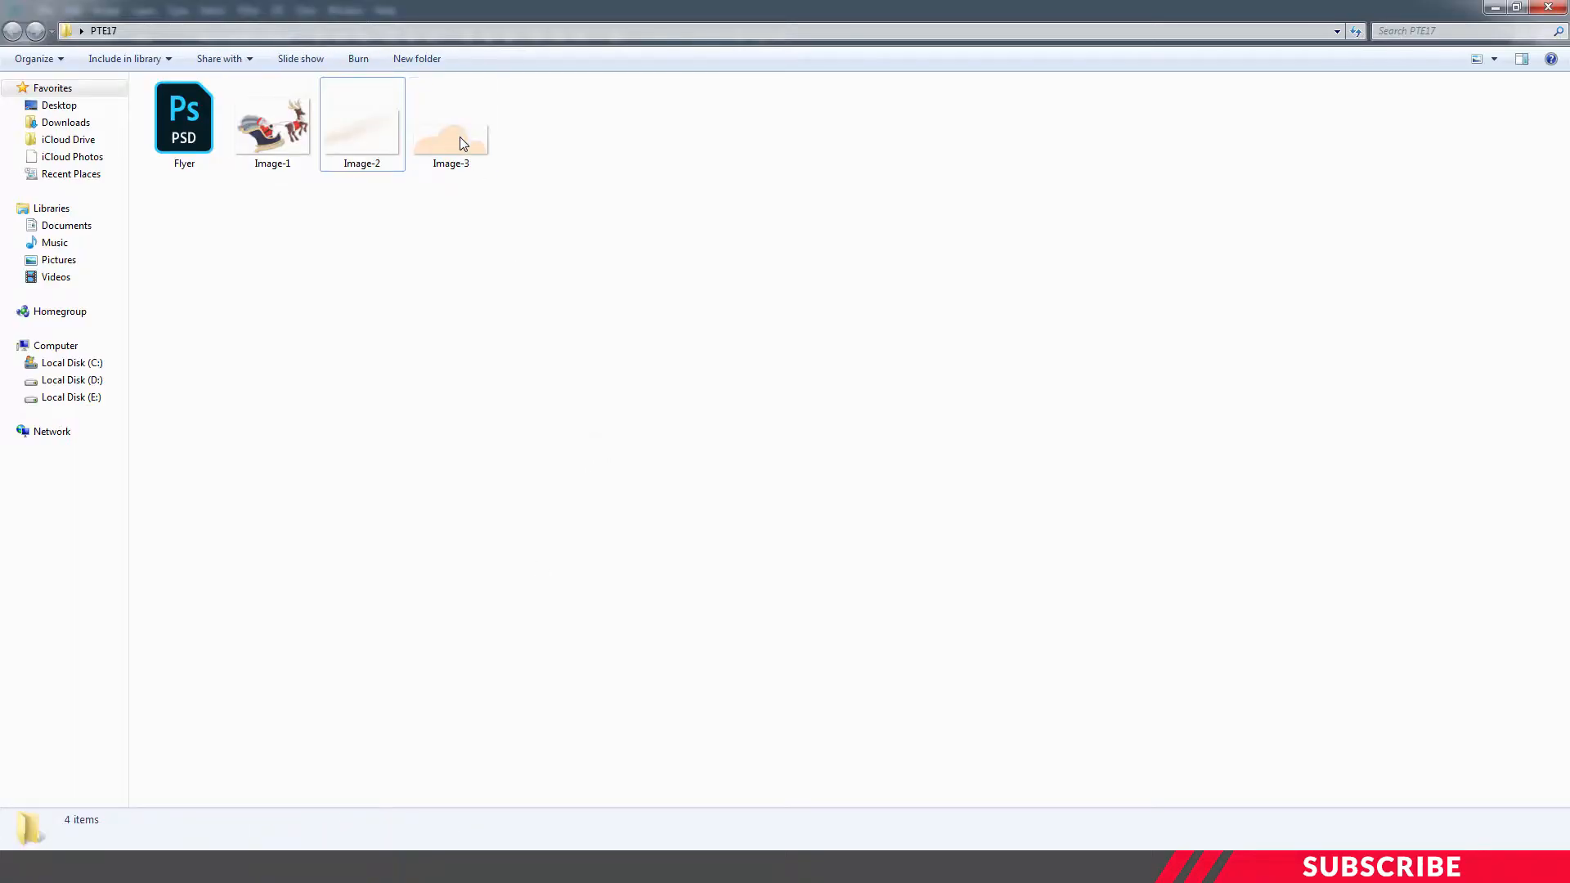
Open Image-3 from the PTE17 folder in Photoshop.
left_click(463, 143)
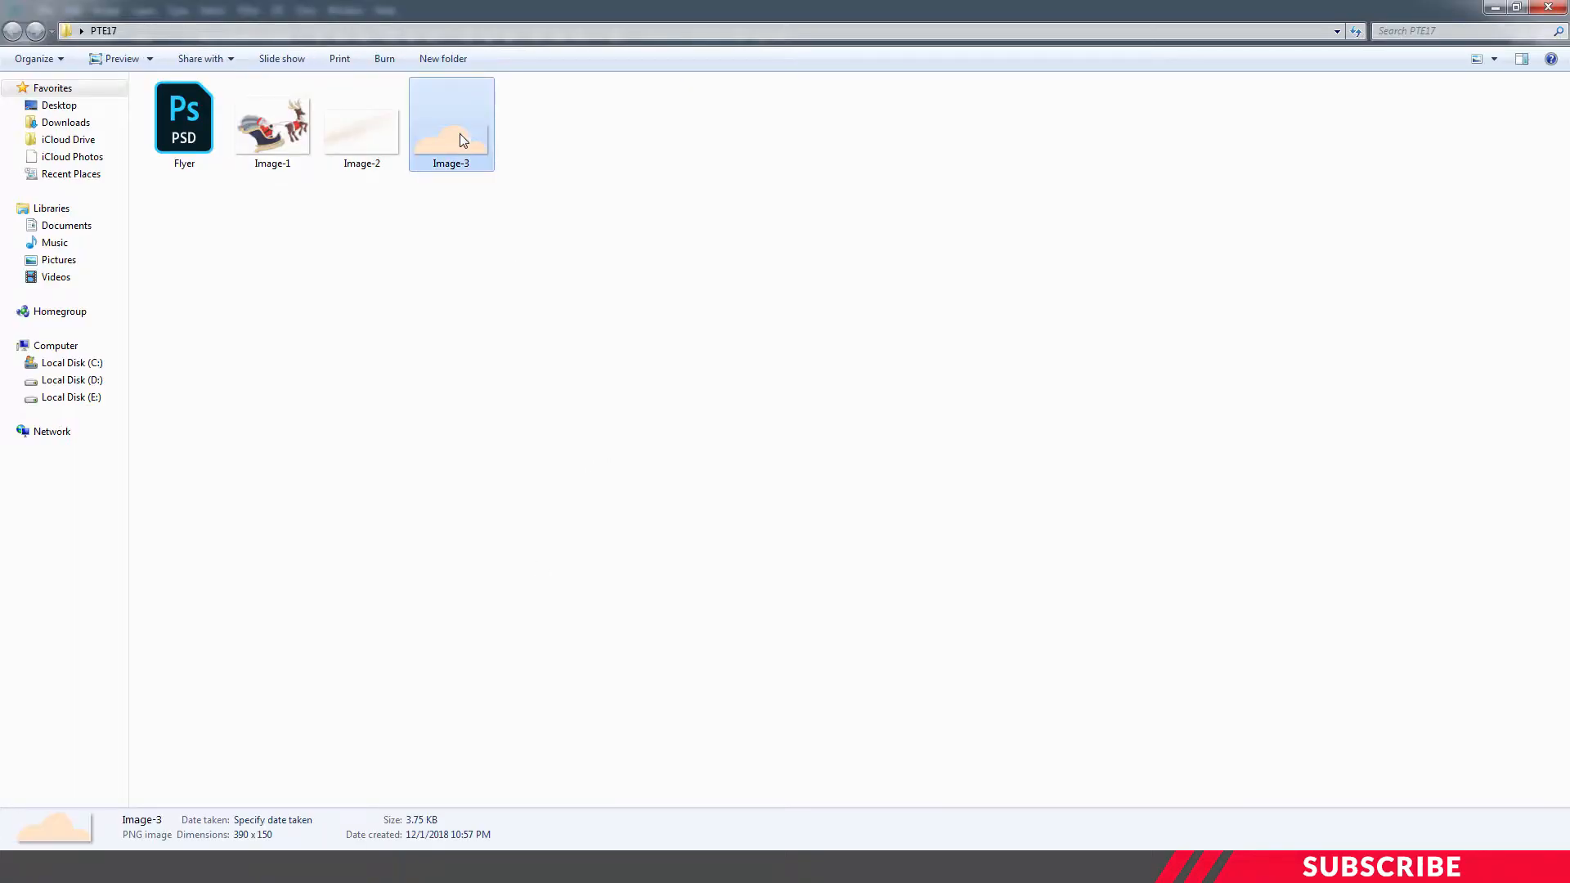
right_click(463, 142)
mouse_move(528, 283)
left_click(774, 284)
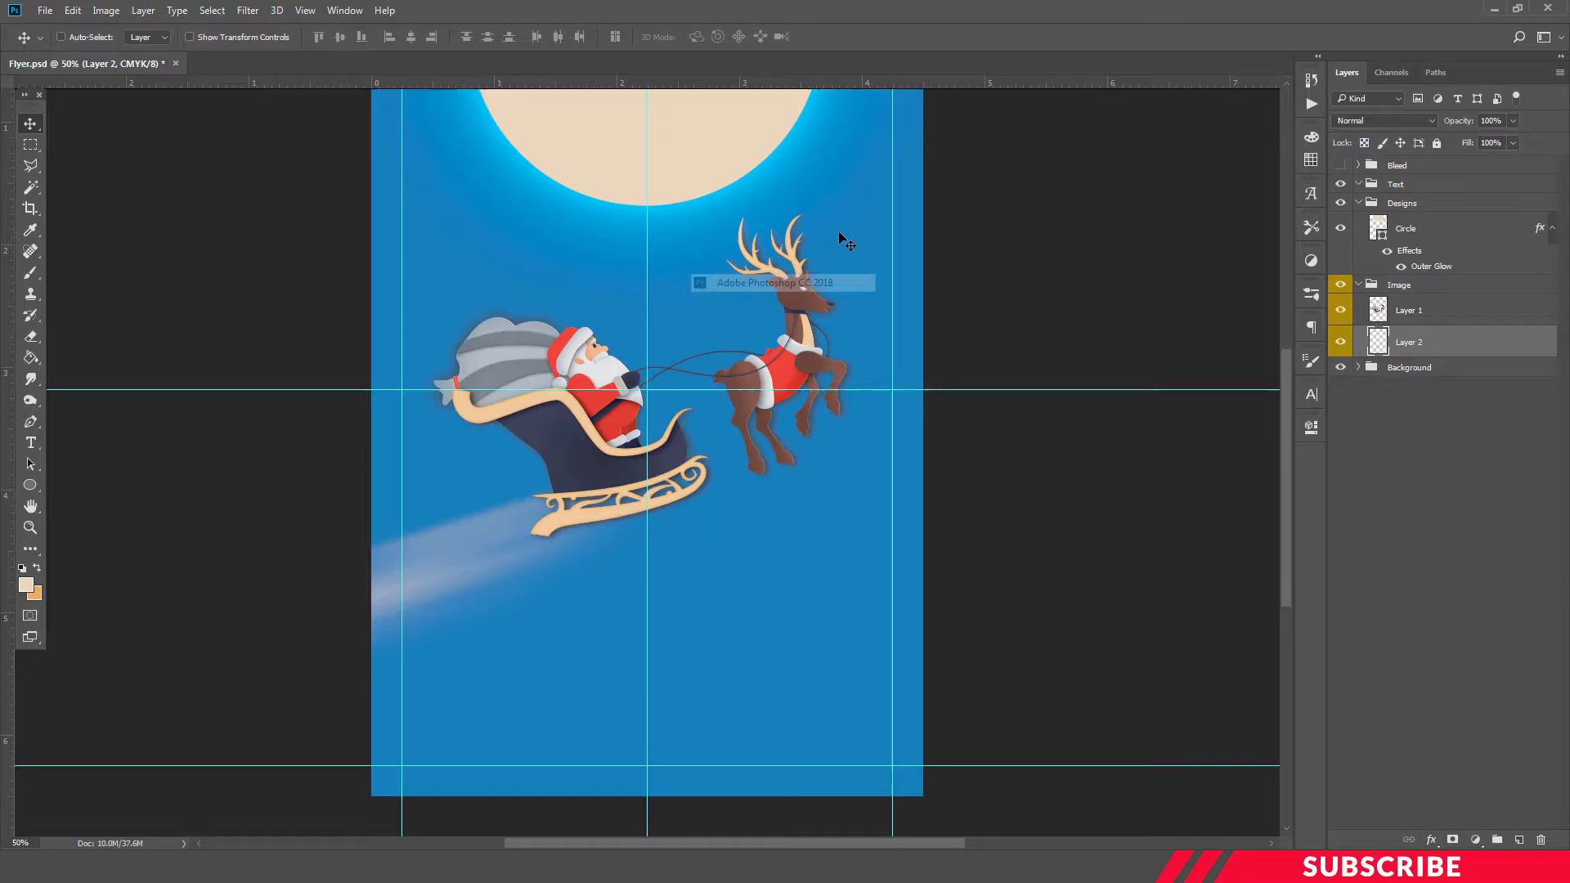
Copy the cloud from Image-3 into the flyer above the sleigh layer, and place it across the left edge beside the moon.
left_click_drag(325, 62, 765, 206)
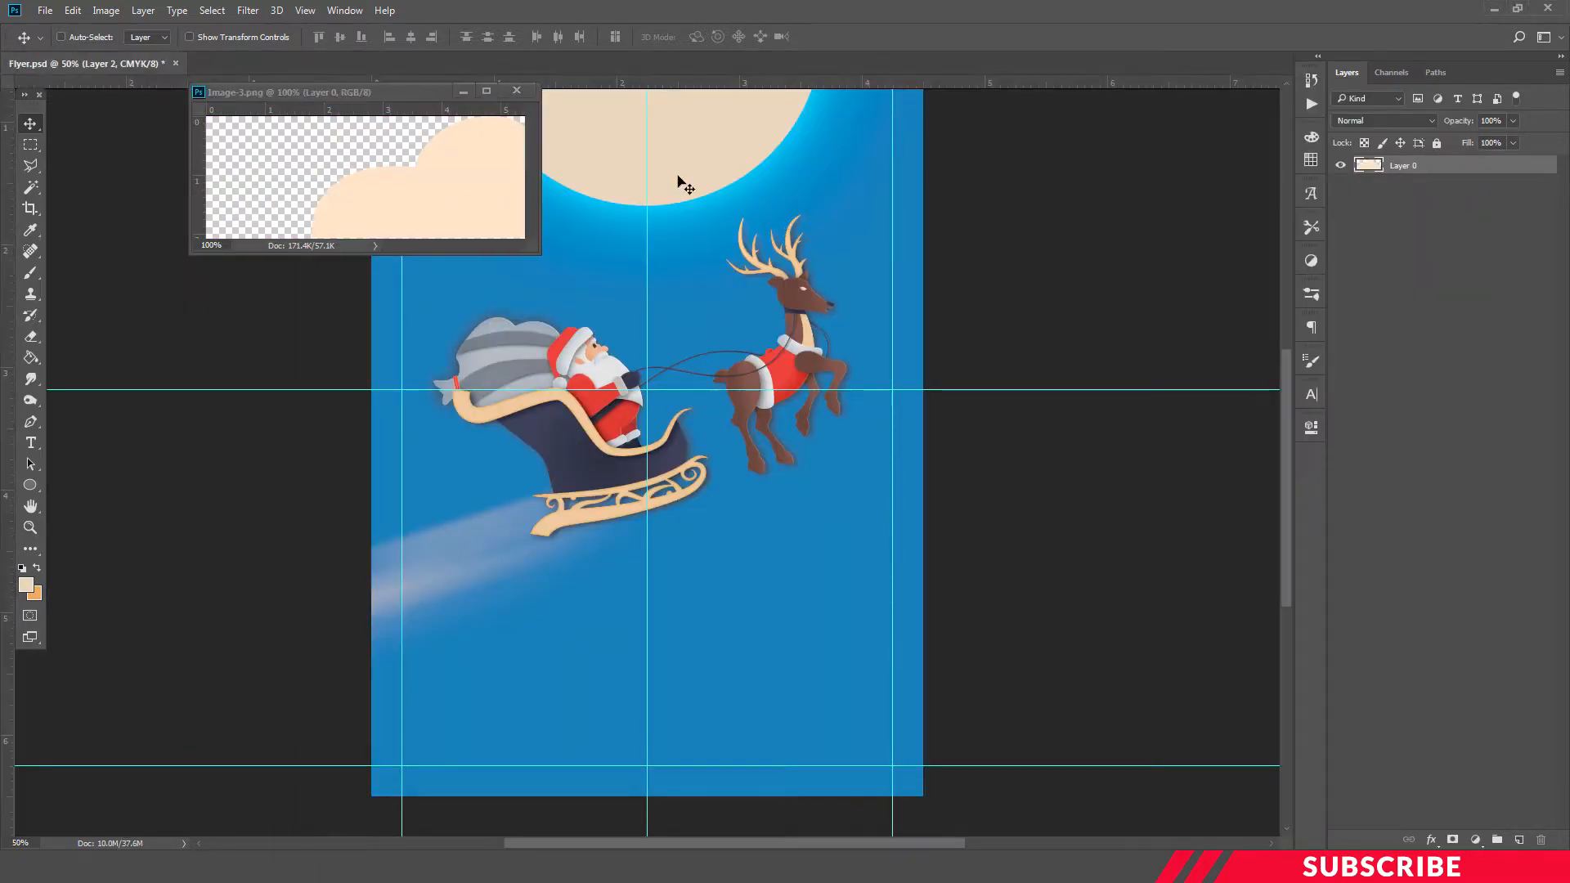
left_click(516, 91)
left_click_drag(1443, 339, 1449, 304)
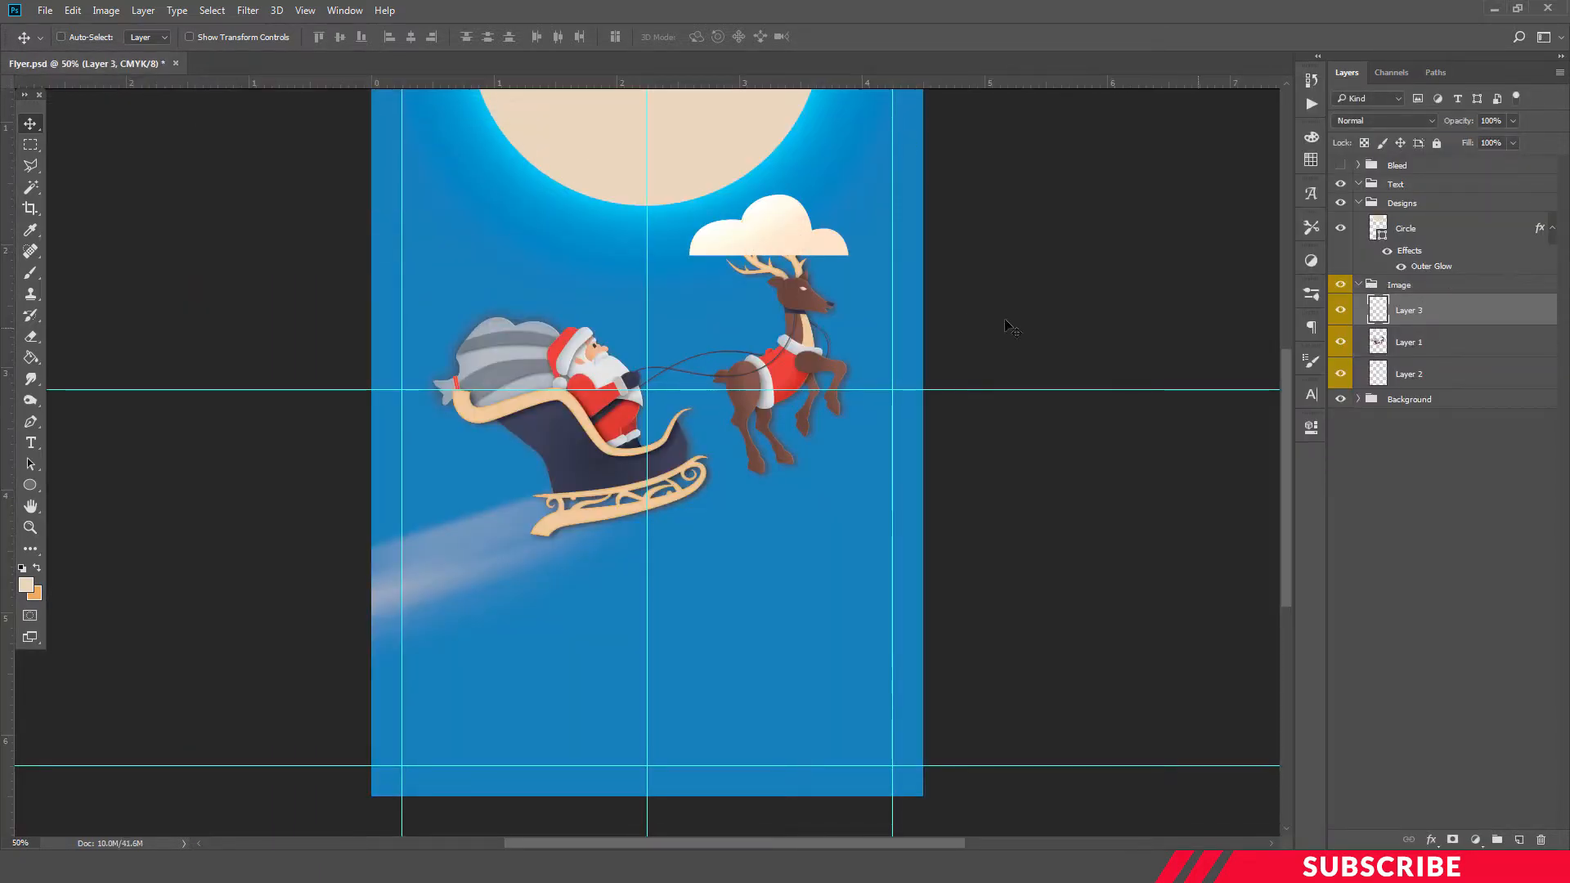
scroll(939, 302, "up", 5)
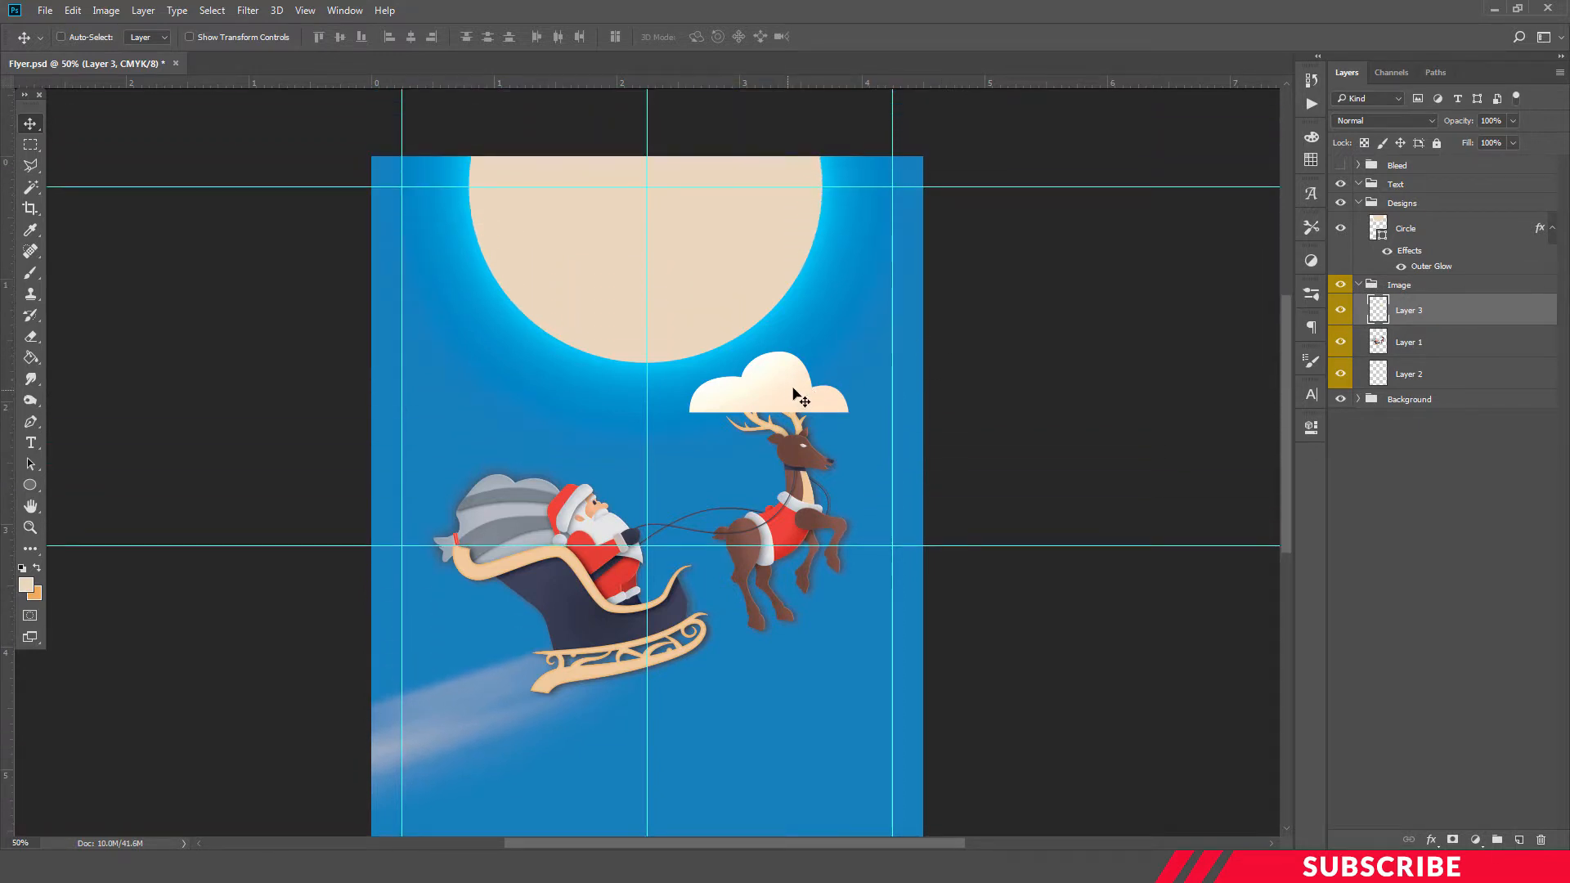
left_click_drag(793, 395, 425, 306)
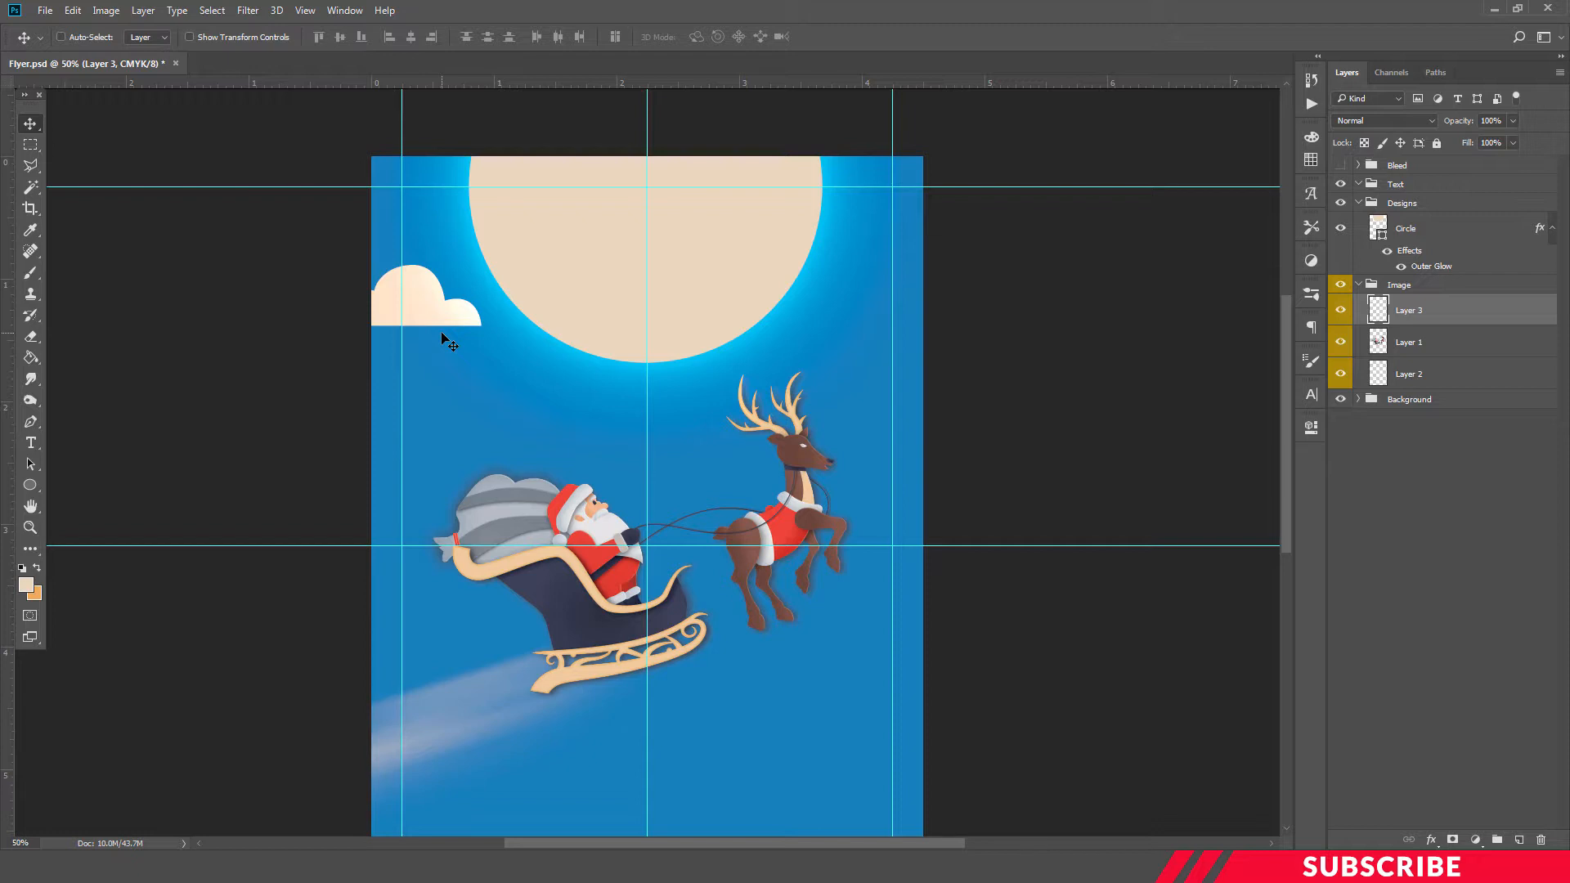
Duplicate the cloud, place the copy to the lower right of the moon and scale it down against the right guide.
key("ctrl")
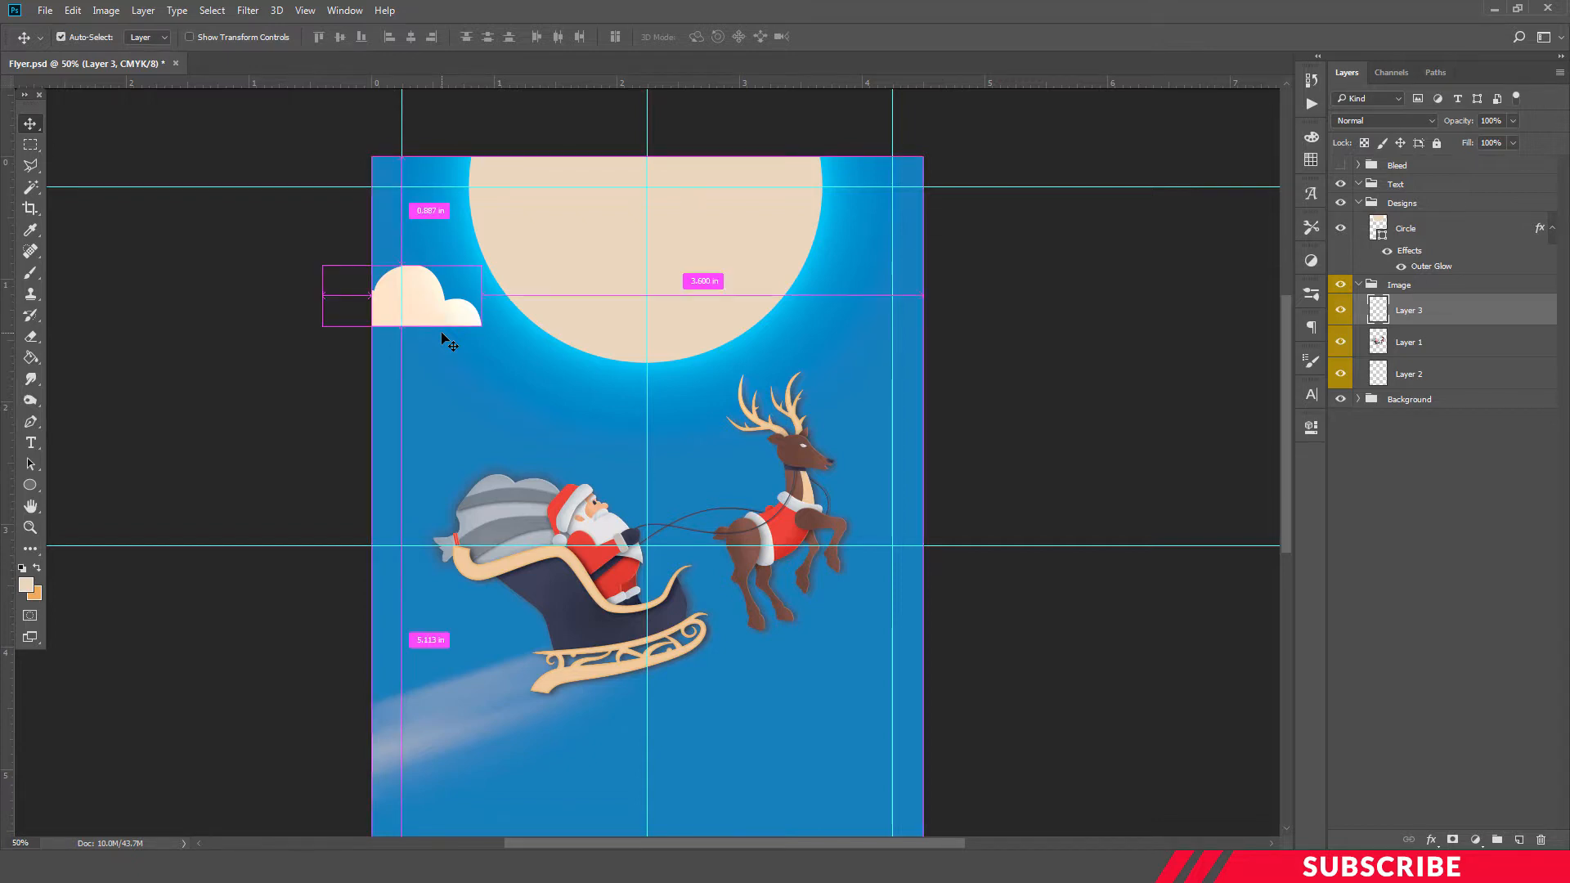
key("ctrl+j")
left_click_drag(446, 315, 845, 345)
key("ctrl")
key("ctrl+t")
key("Return")
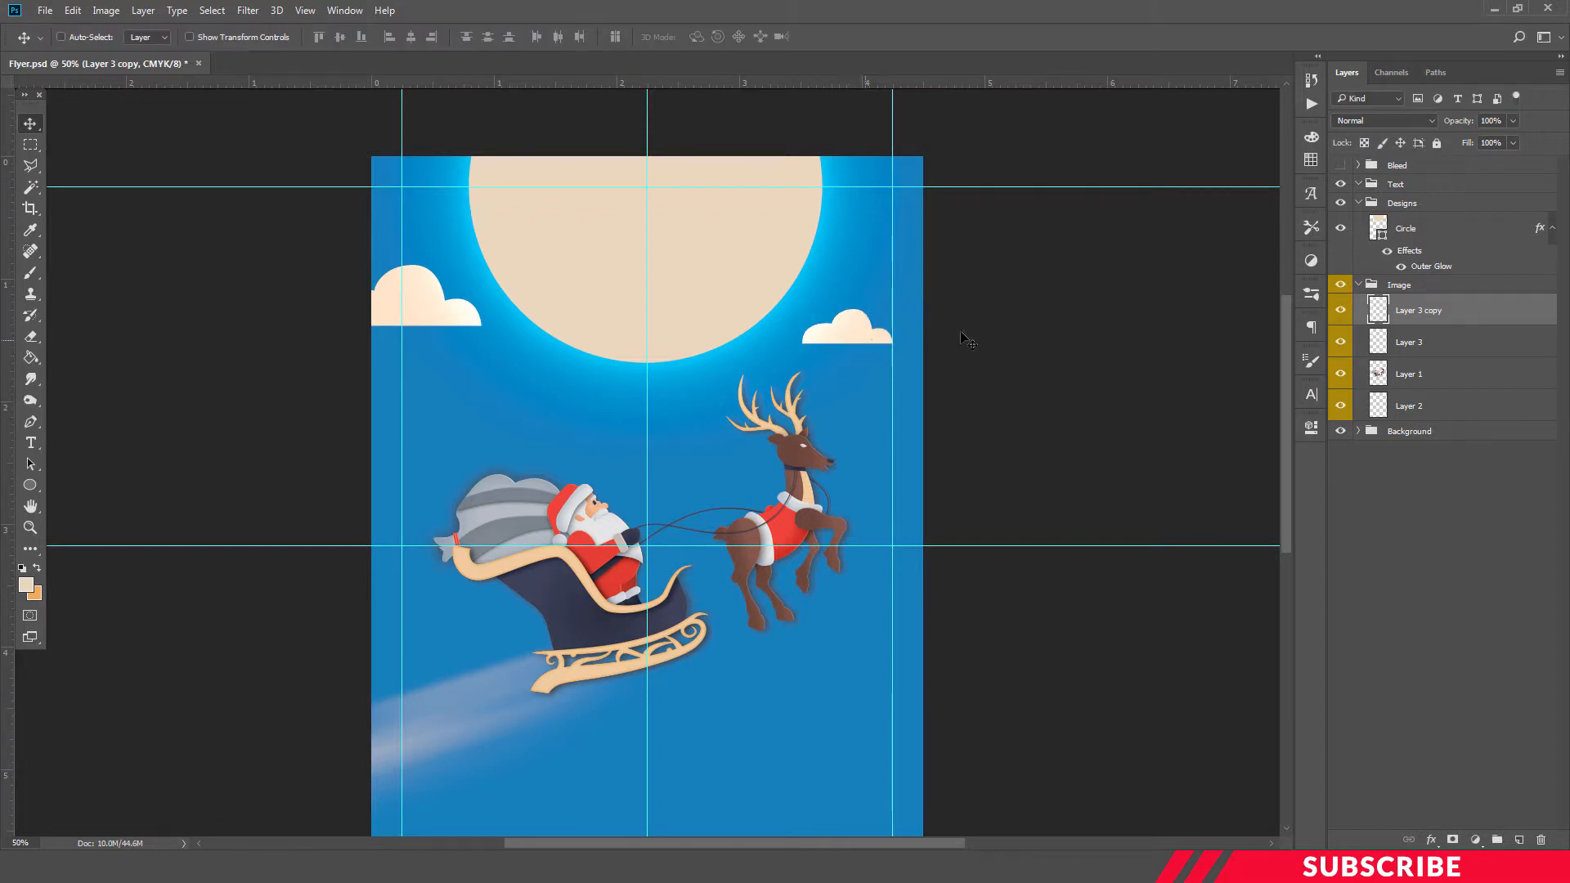
Collapse the Image group and add a new layer inside the Text group.
left_click(1359, 285)
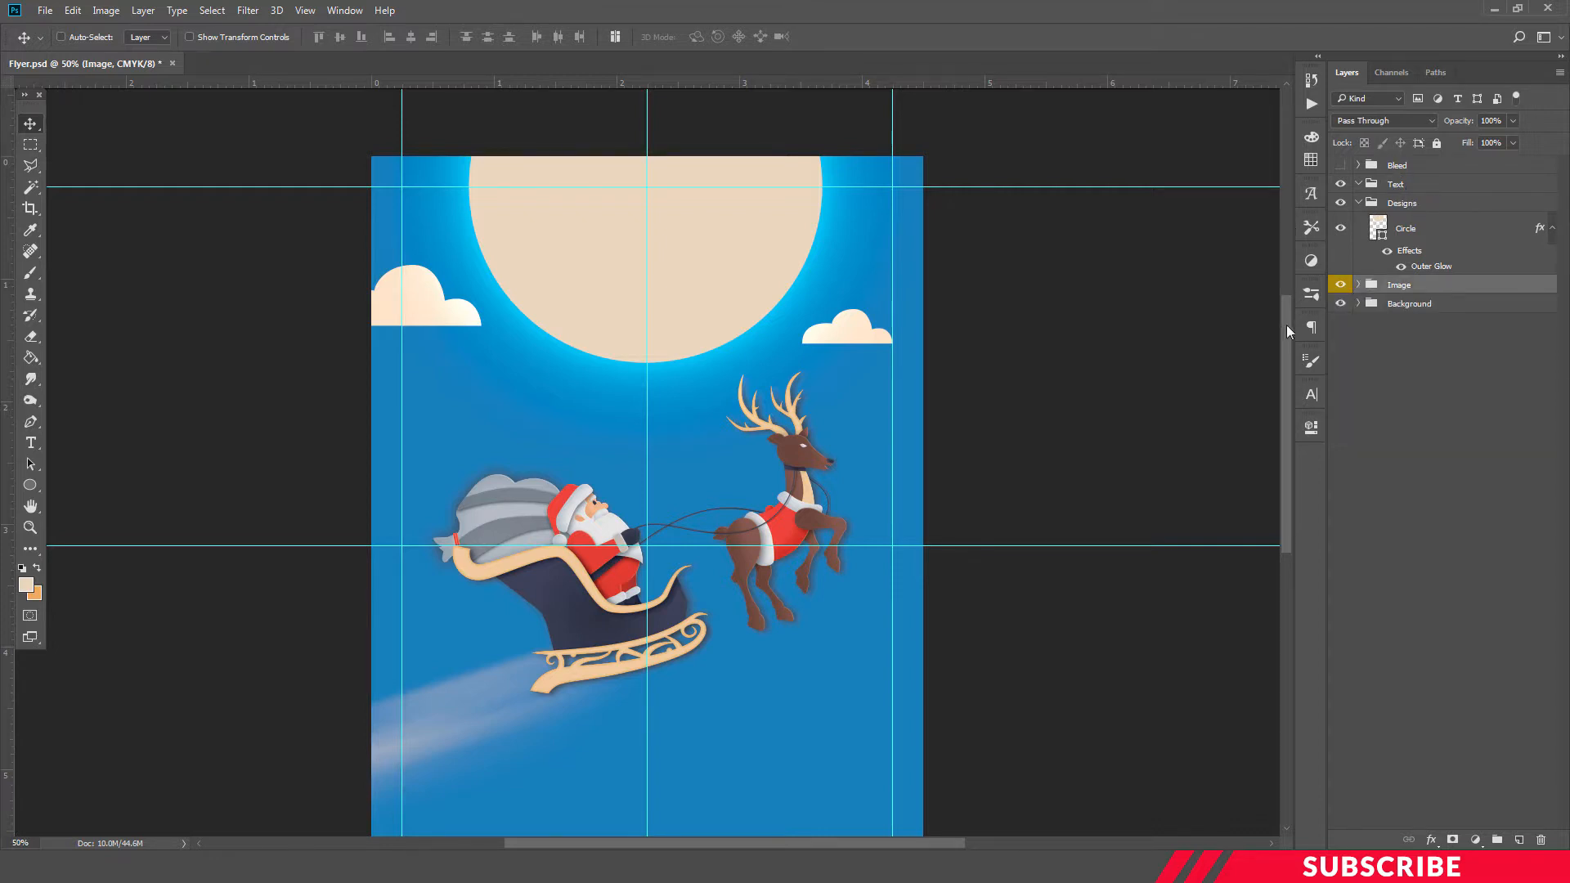
left_click_drag(1286, 325, 1287, 380)
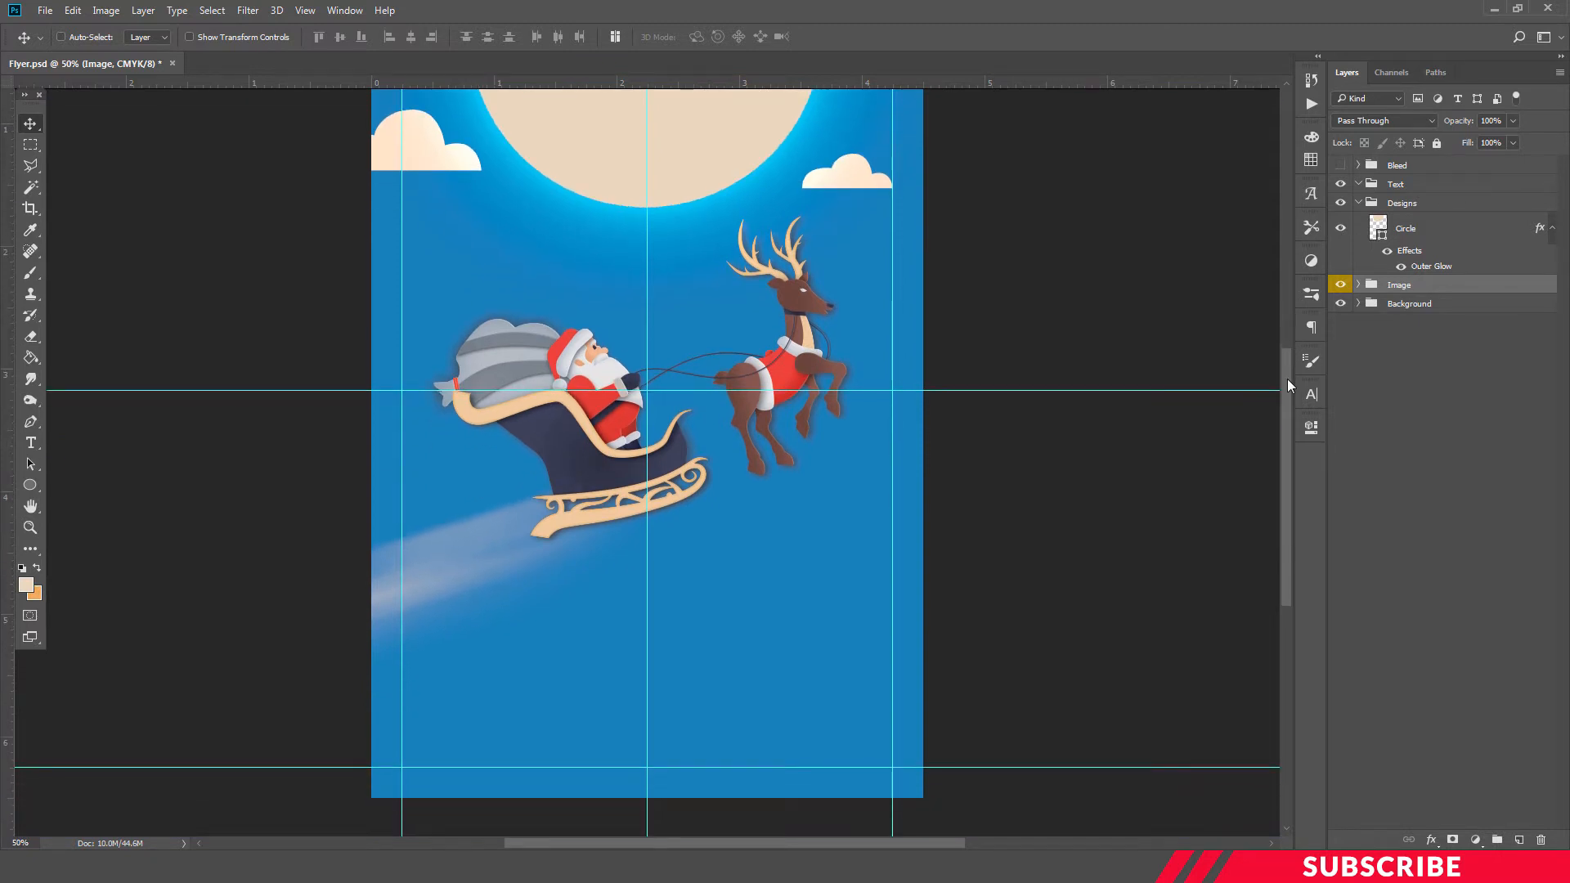
left_click(1400, 188)
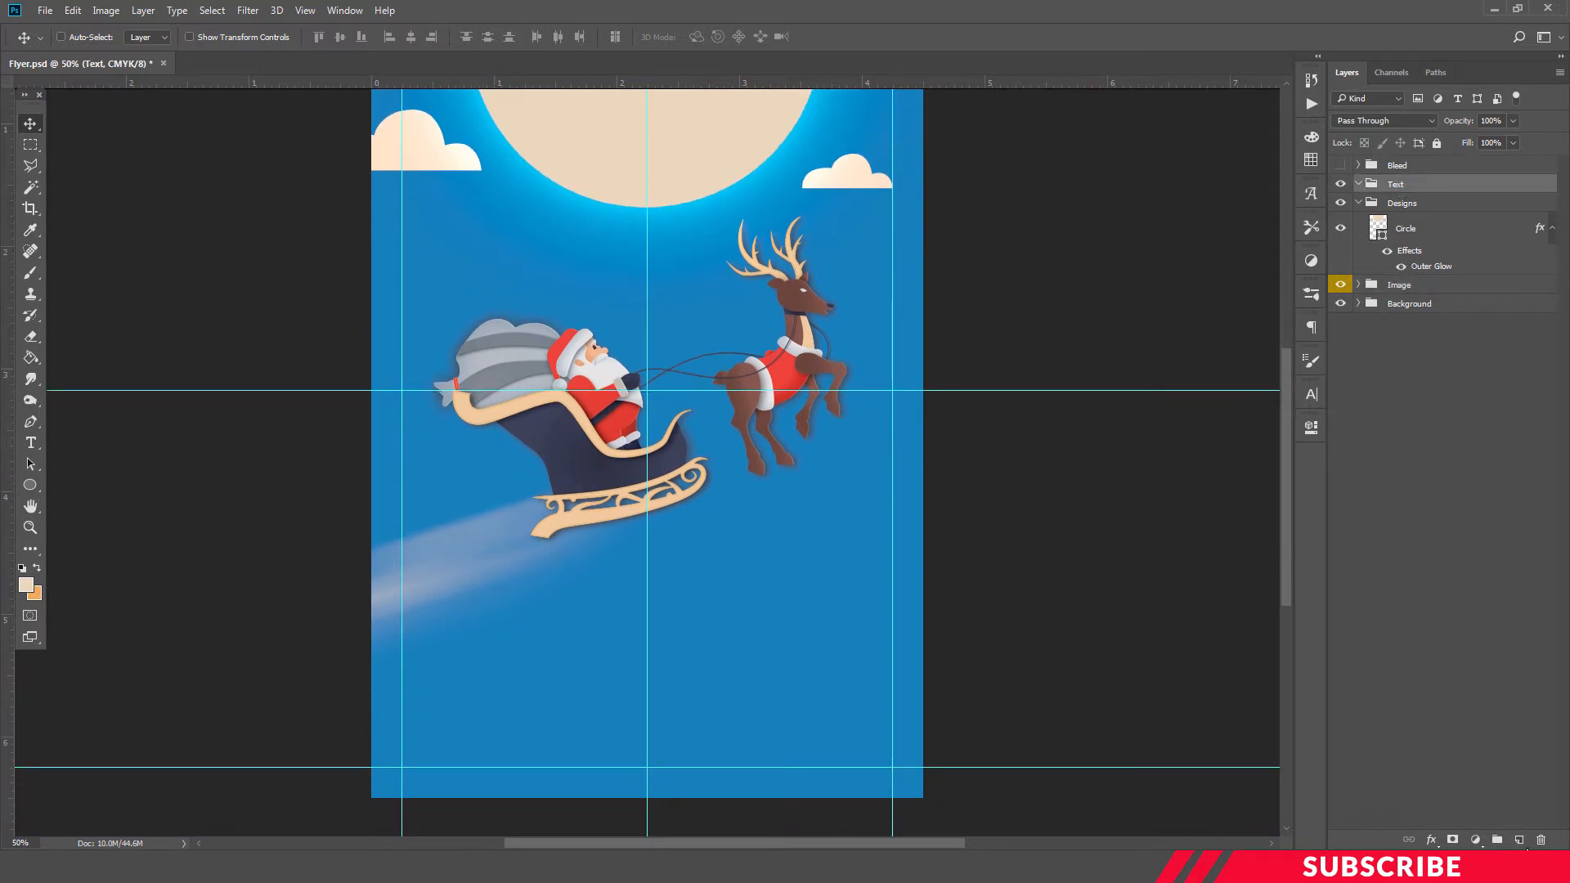
left_click(1519, 839)
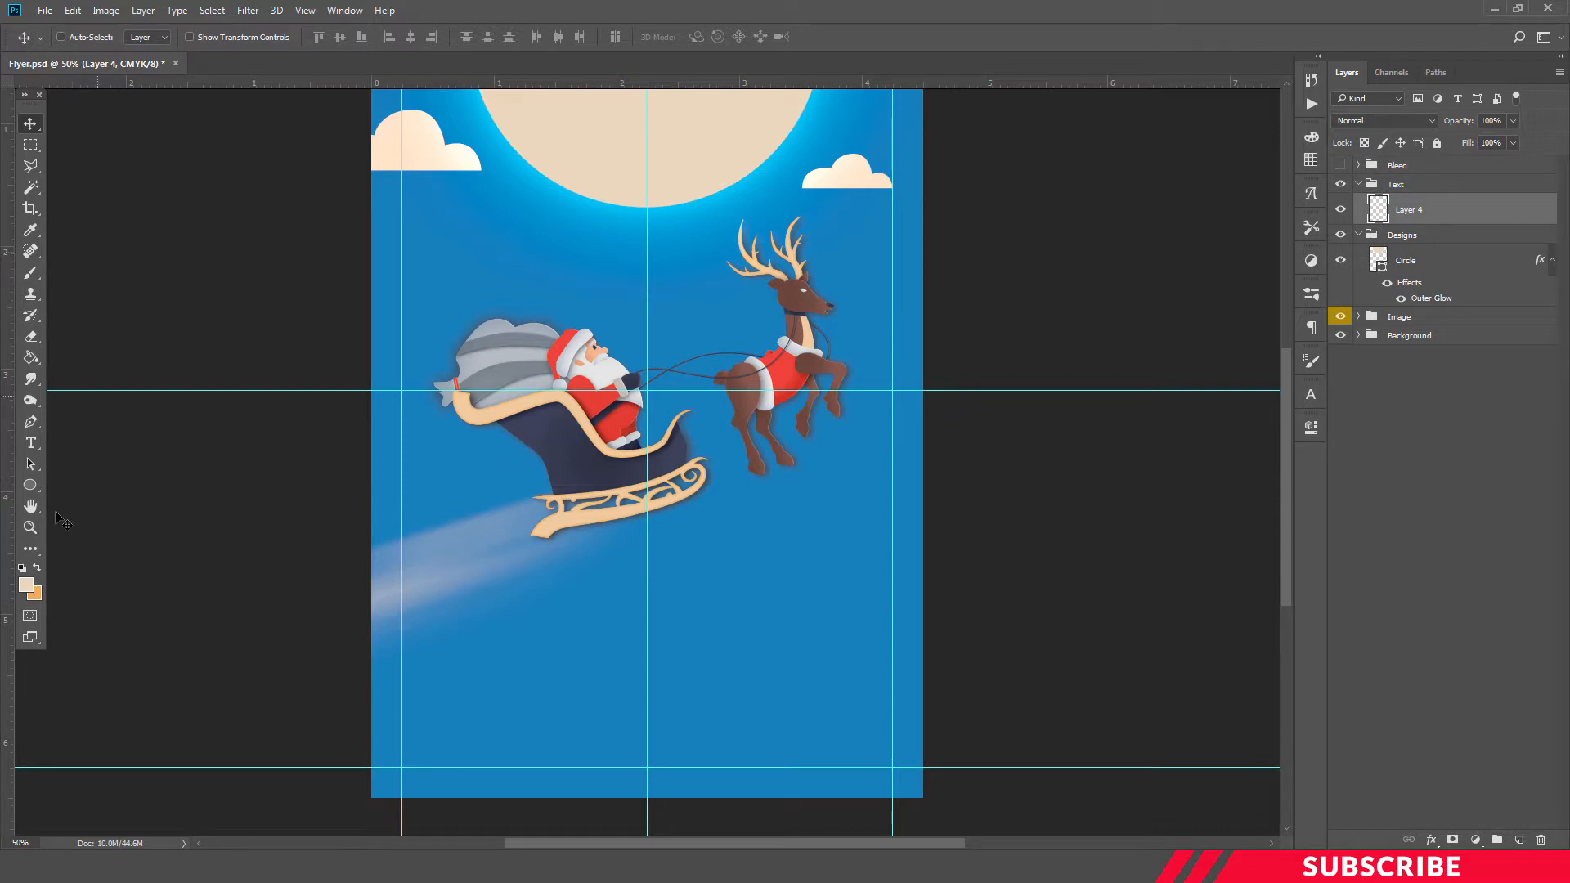
Add the text "Merry" below the sleigh in Merry Christmas Flake Regular, 55 pt, coloured #ecd8bf.
left_click(26, 583)
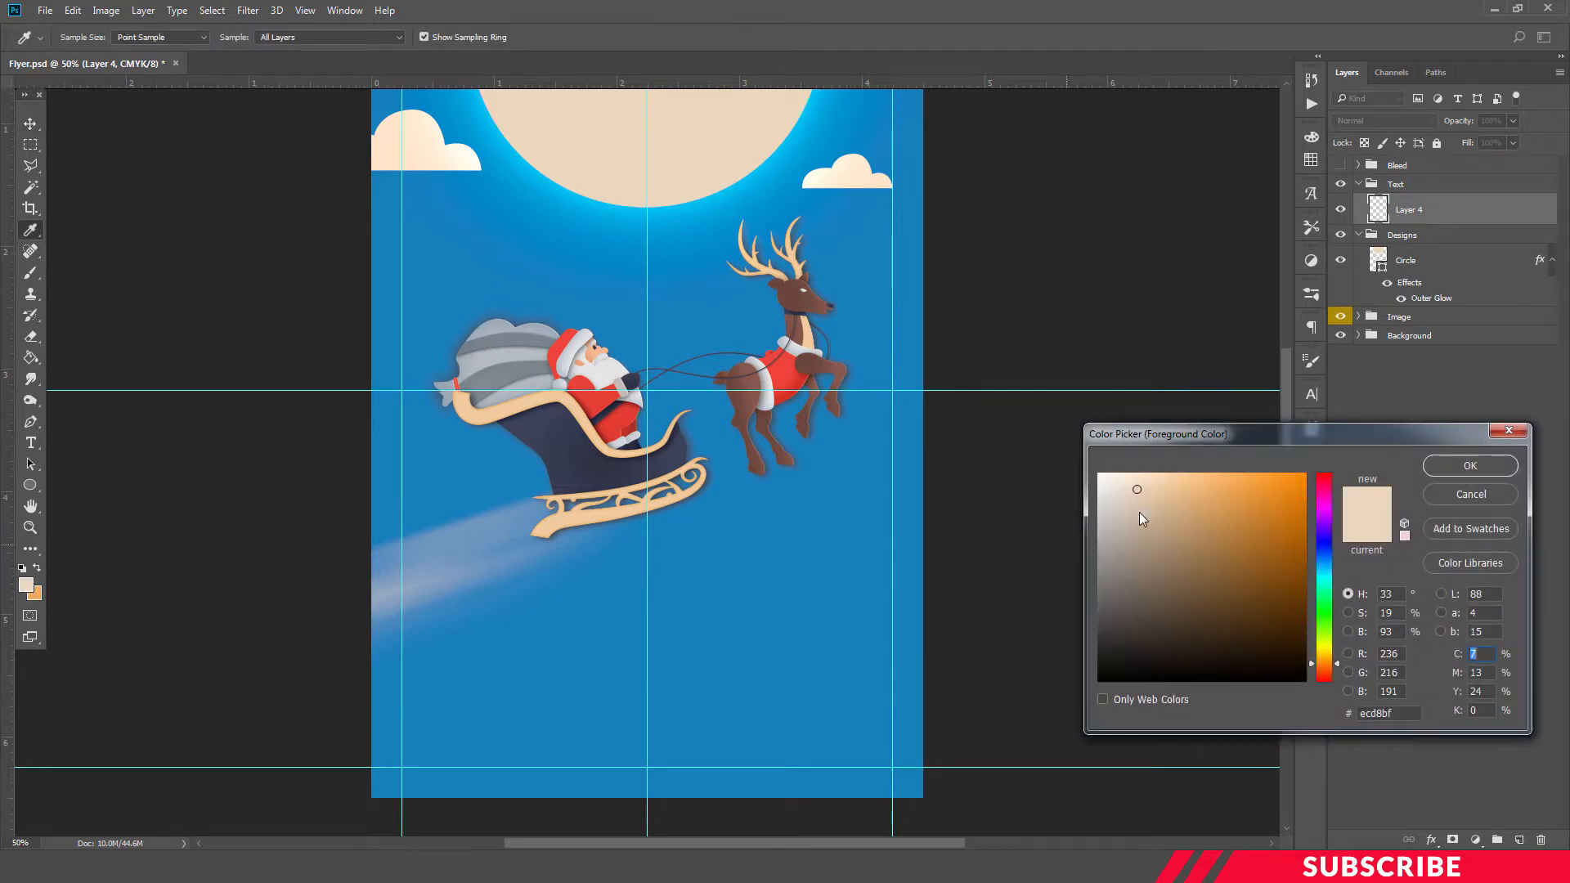
key("Return")
key("t")
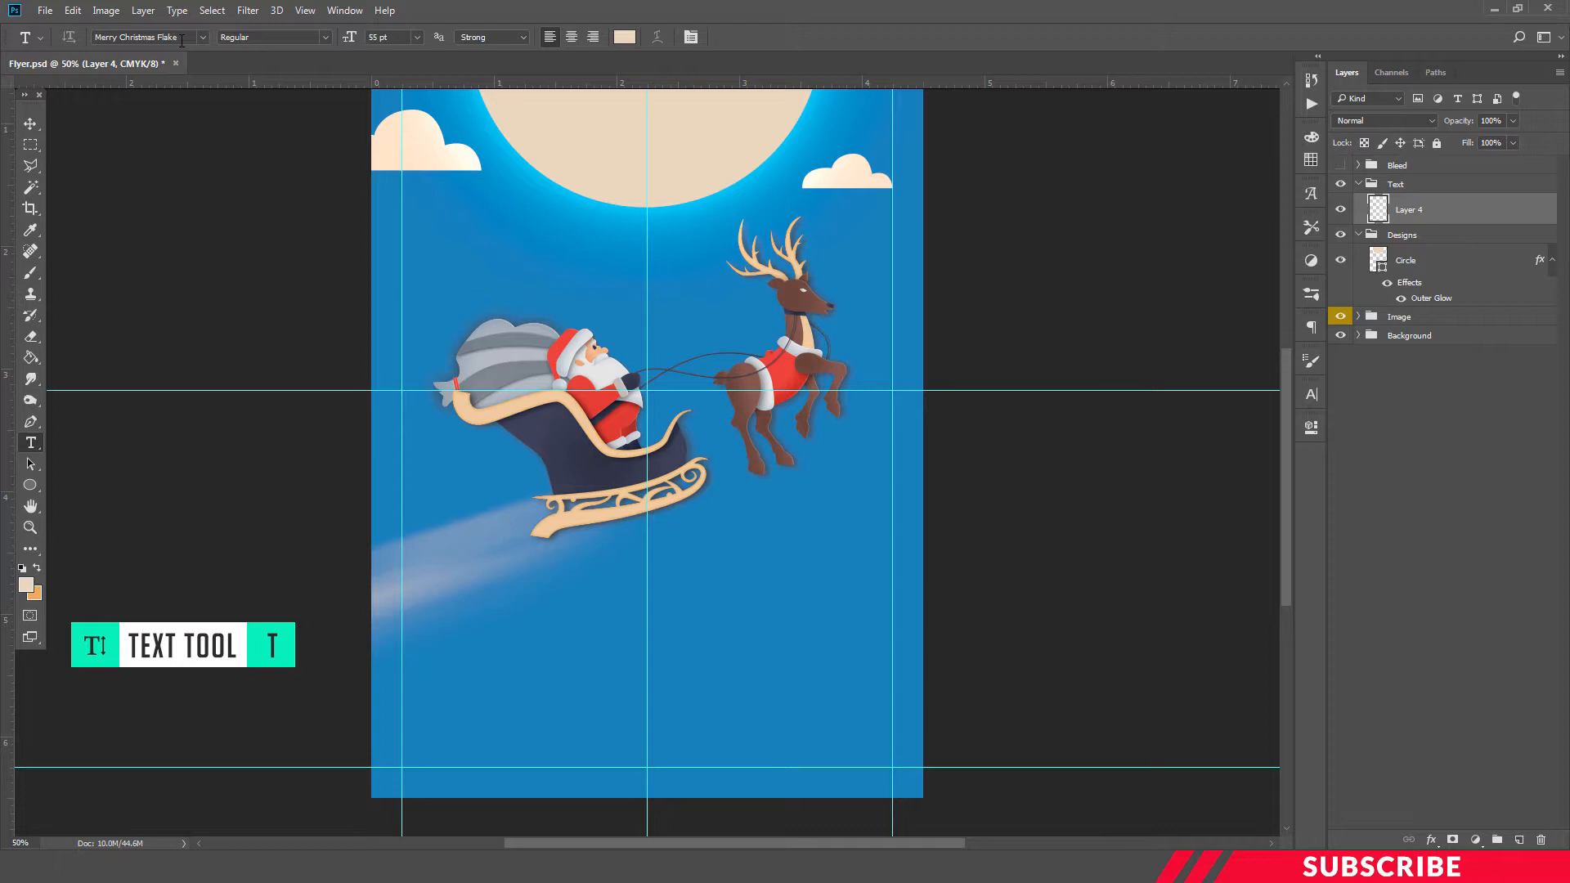
left_click(398, 38)
type("55")
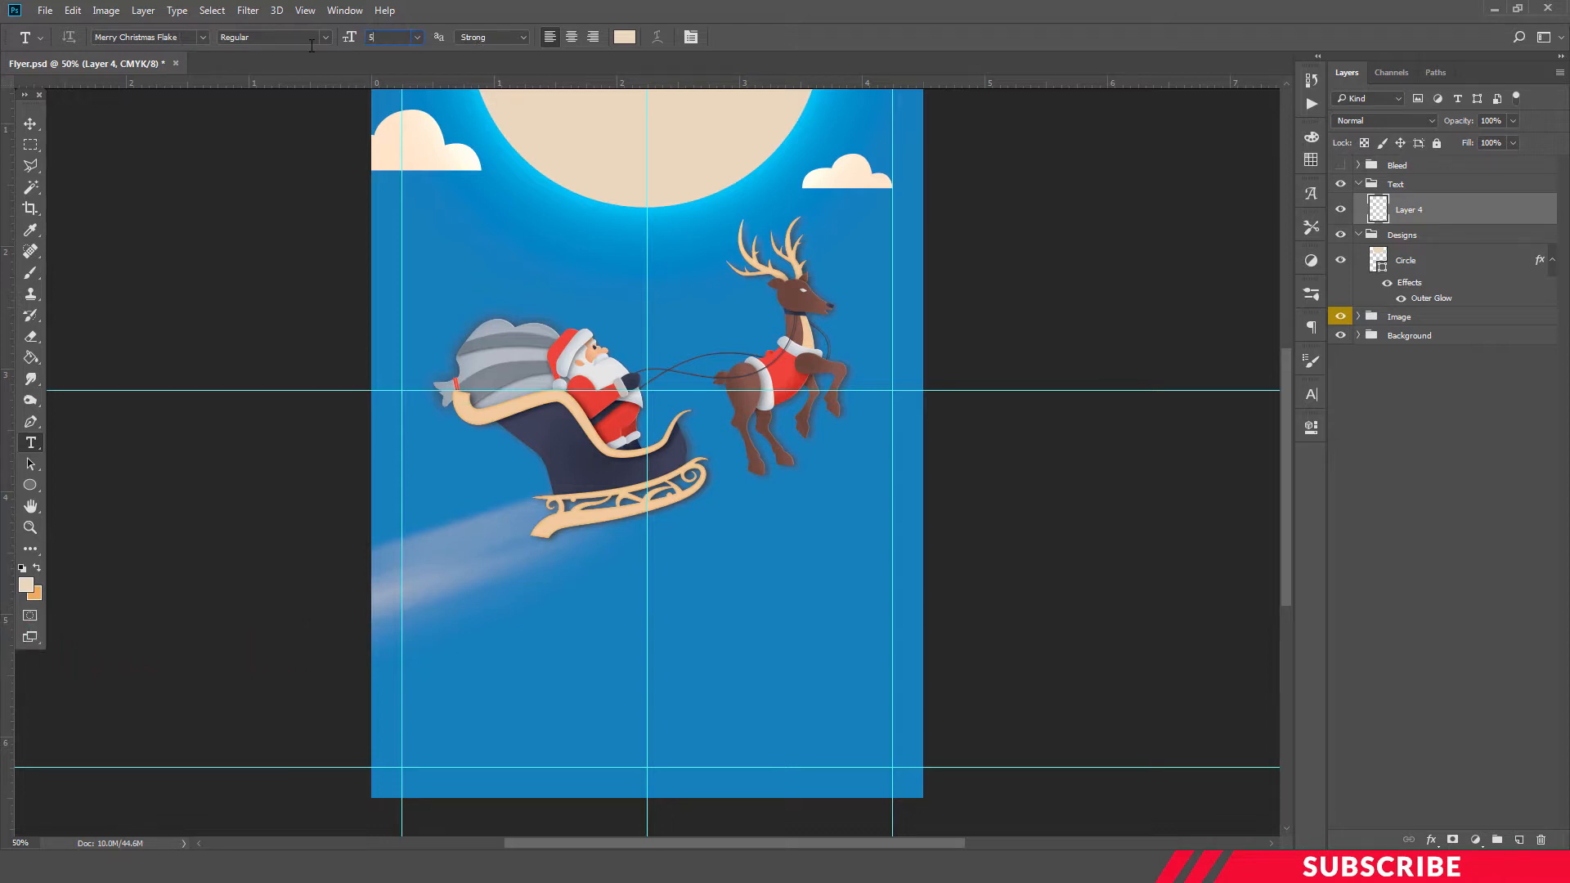
left_click(574, 665)
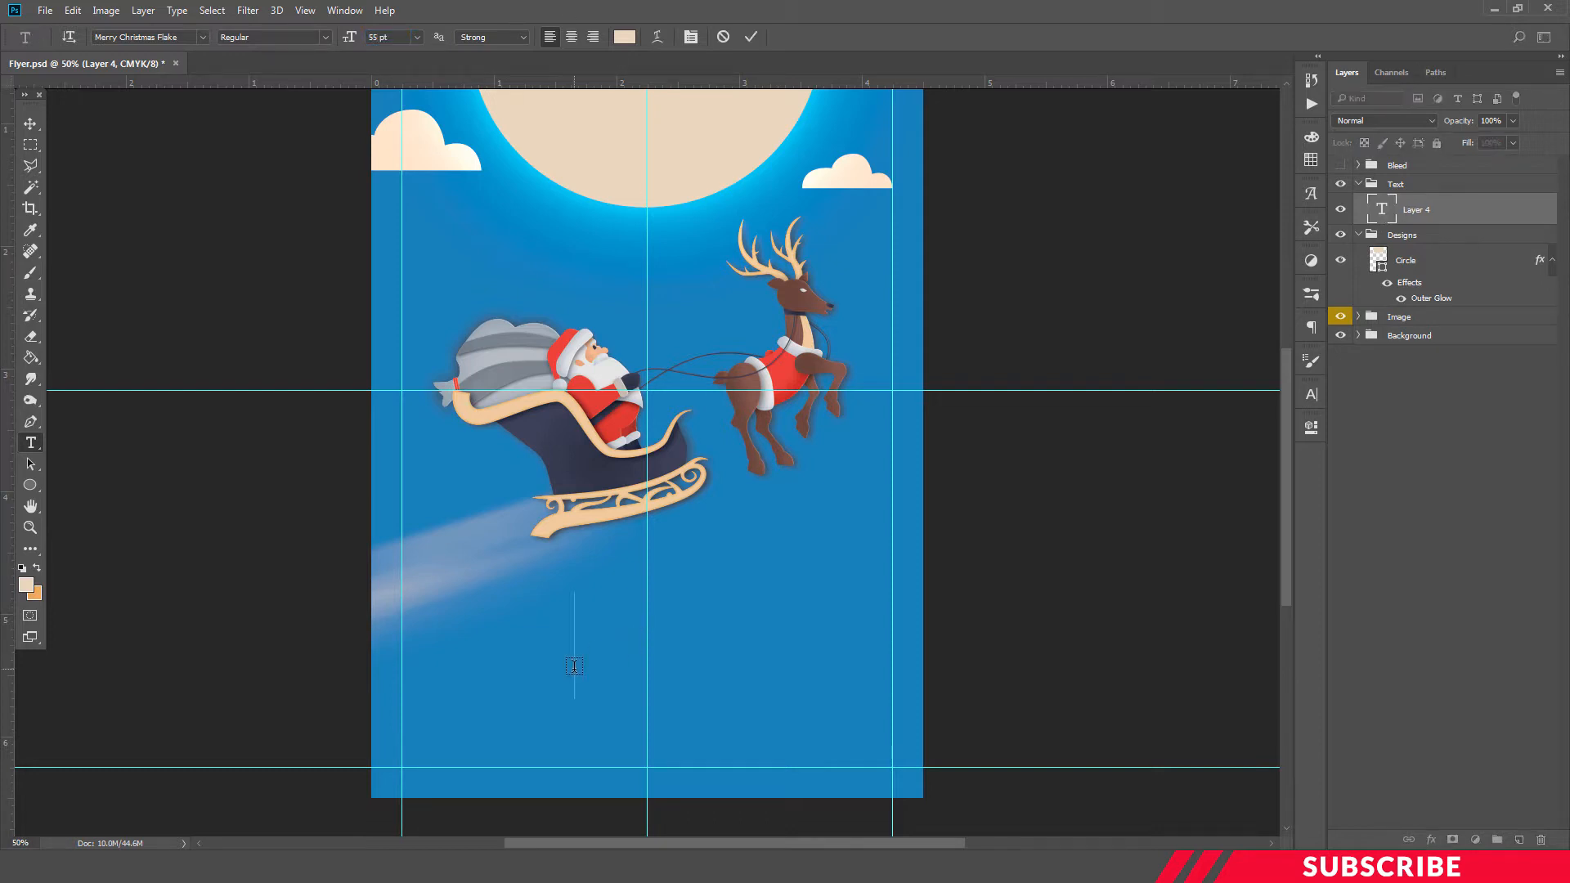
type("Merry")
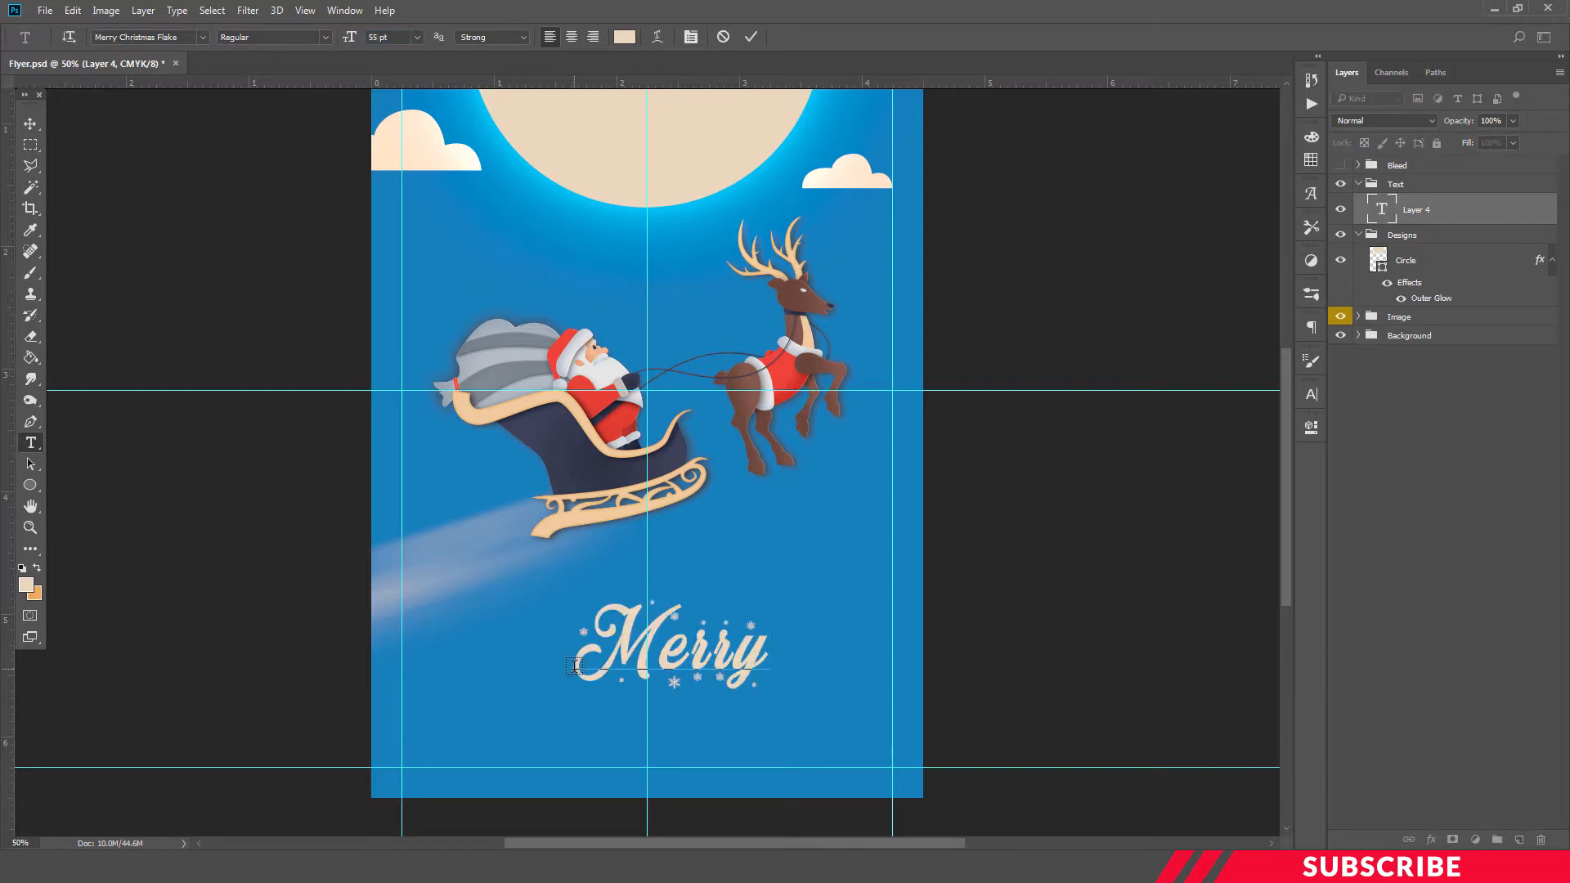
Commit the "Merry" text and centre it on the vertical guide below the sleigh.
key("ctrl+Return")
key("ctrl+t")
left_click_drag(699, 666, 697, 655)
key("Return")
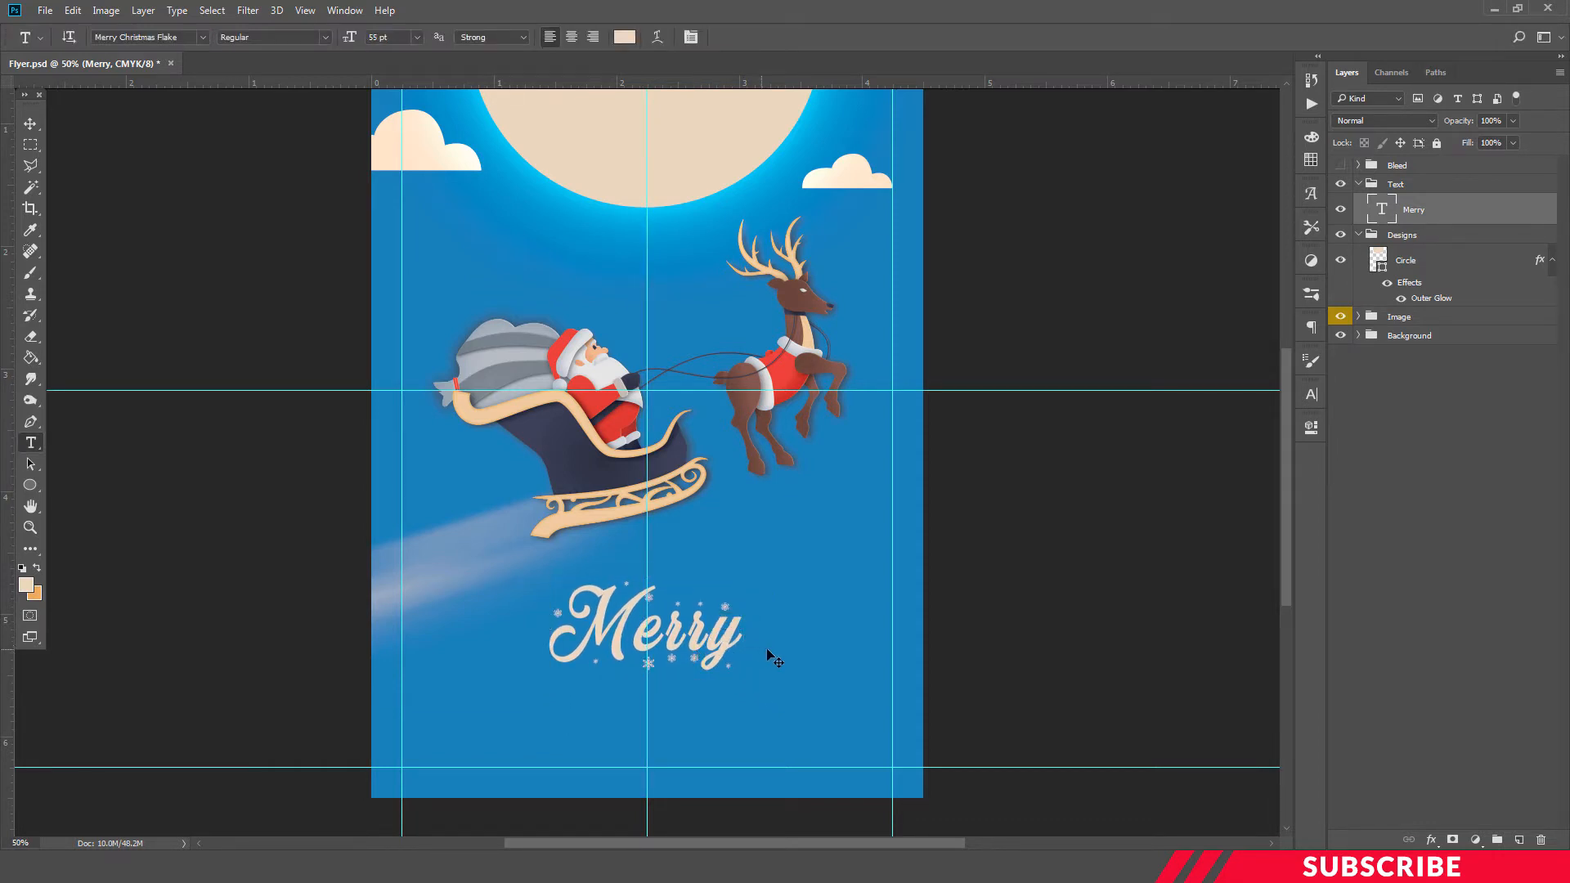
Duplicate the "Merry" text directly below the original and change the copy's wording to "Christmas".
key("ctrl+j")
key("v")
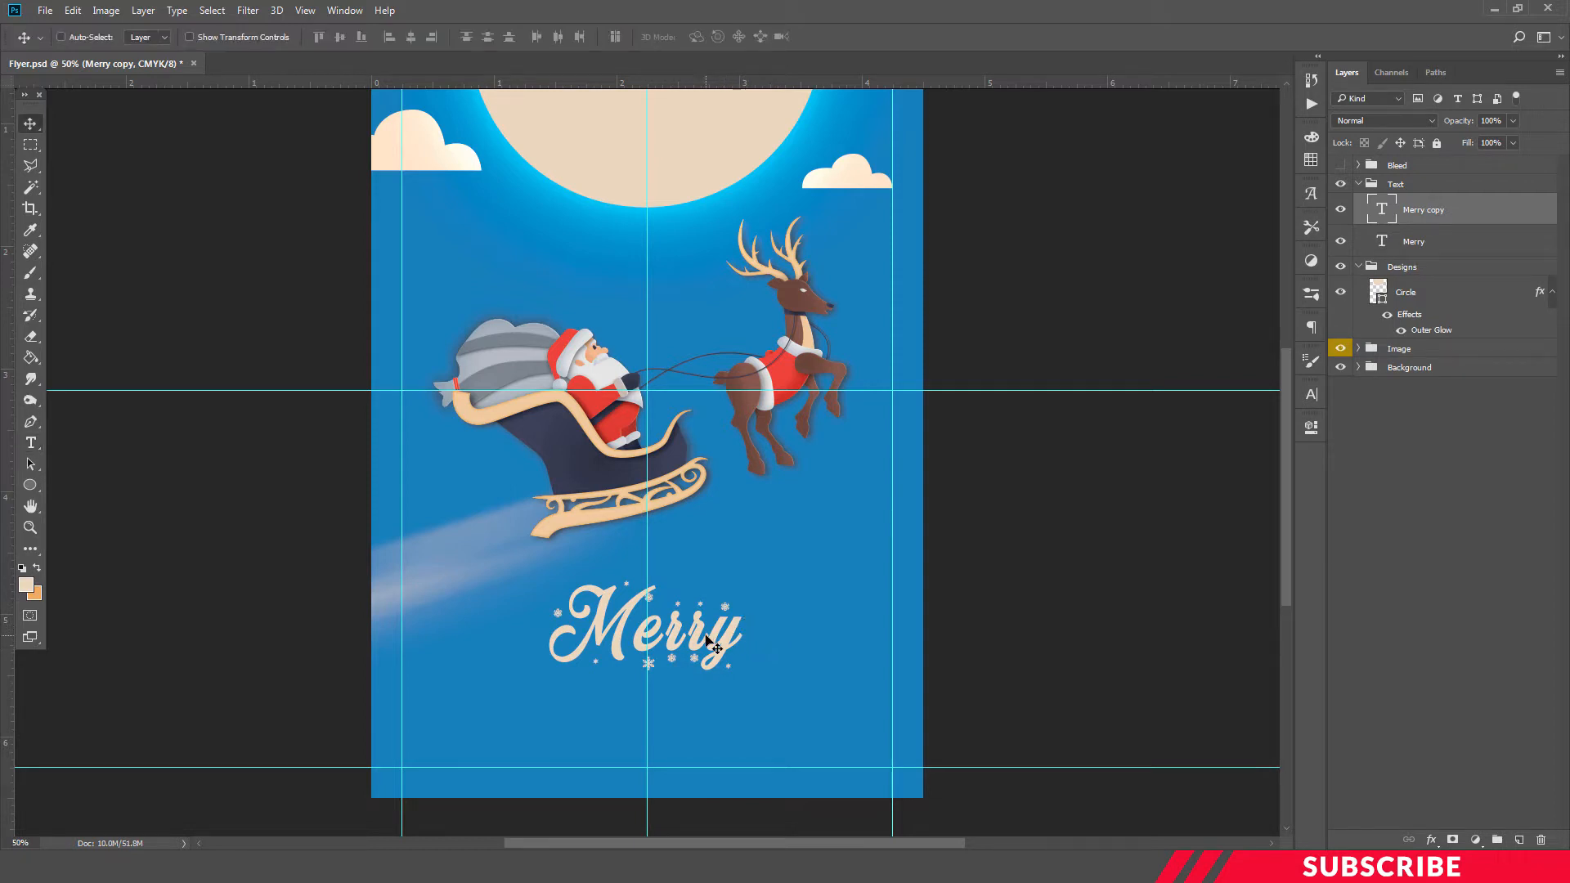
left_click_drag(707, 642, 691, 721)
key("t")
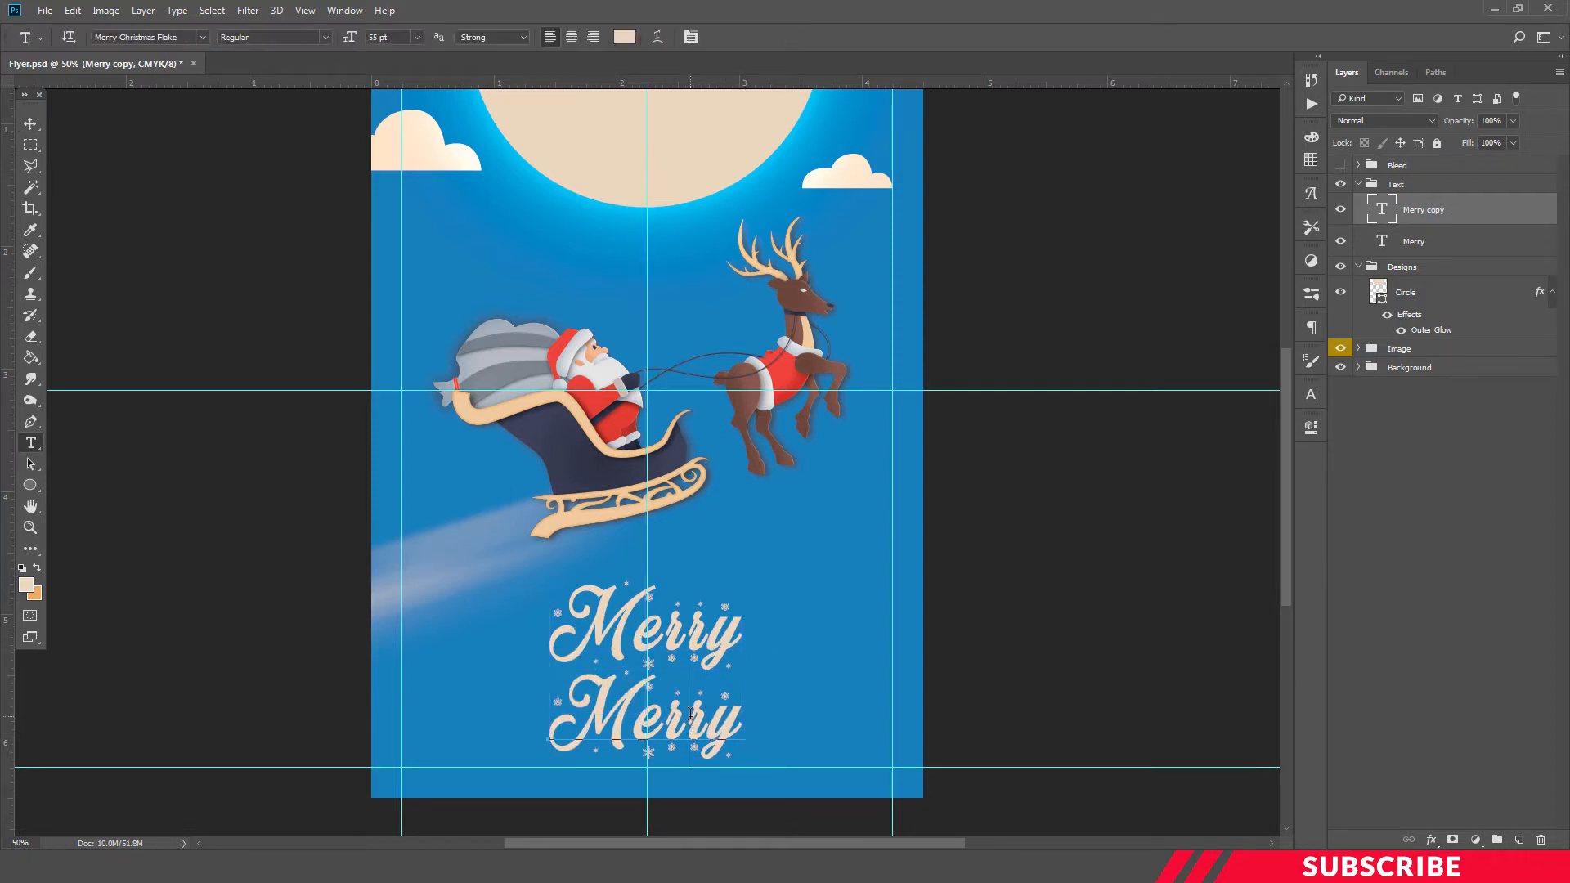
double_click(691, 715)
type("C")
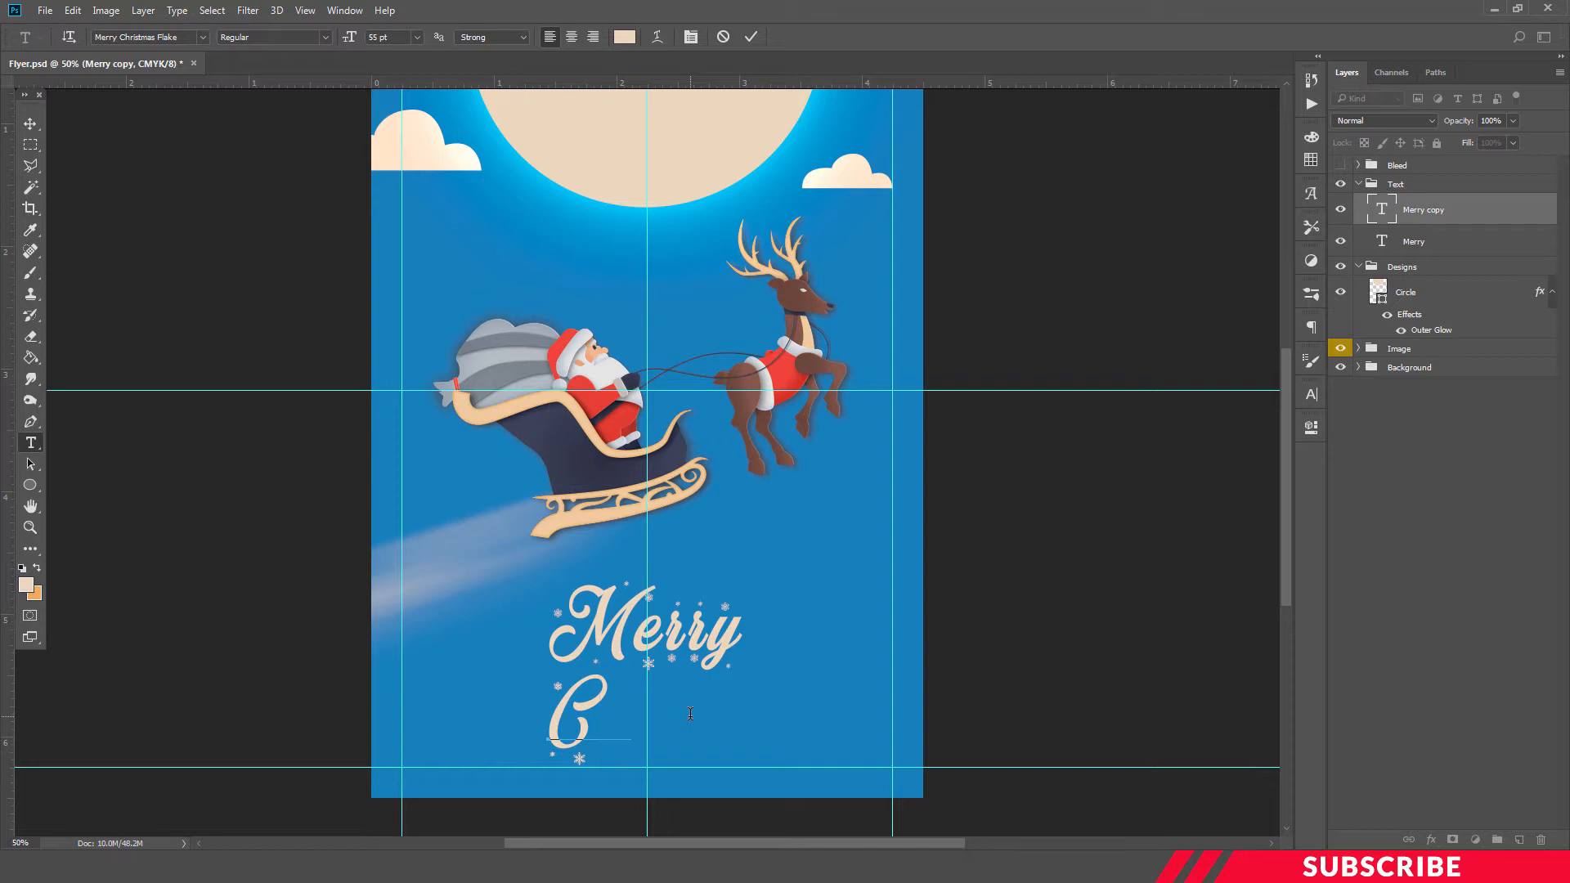
type("hristmas")
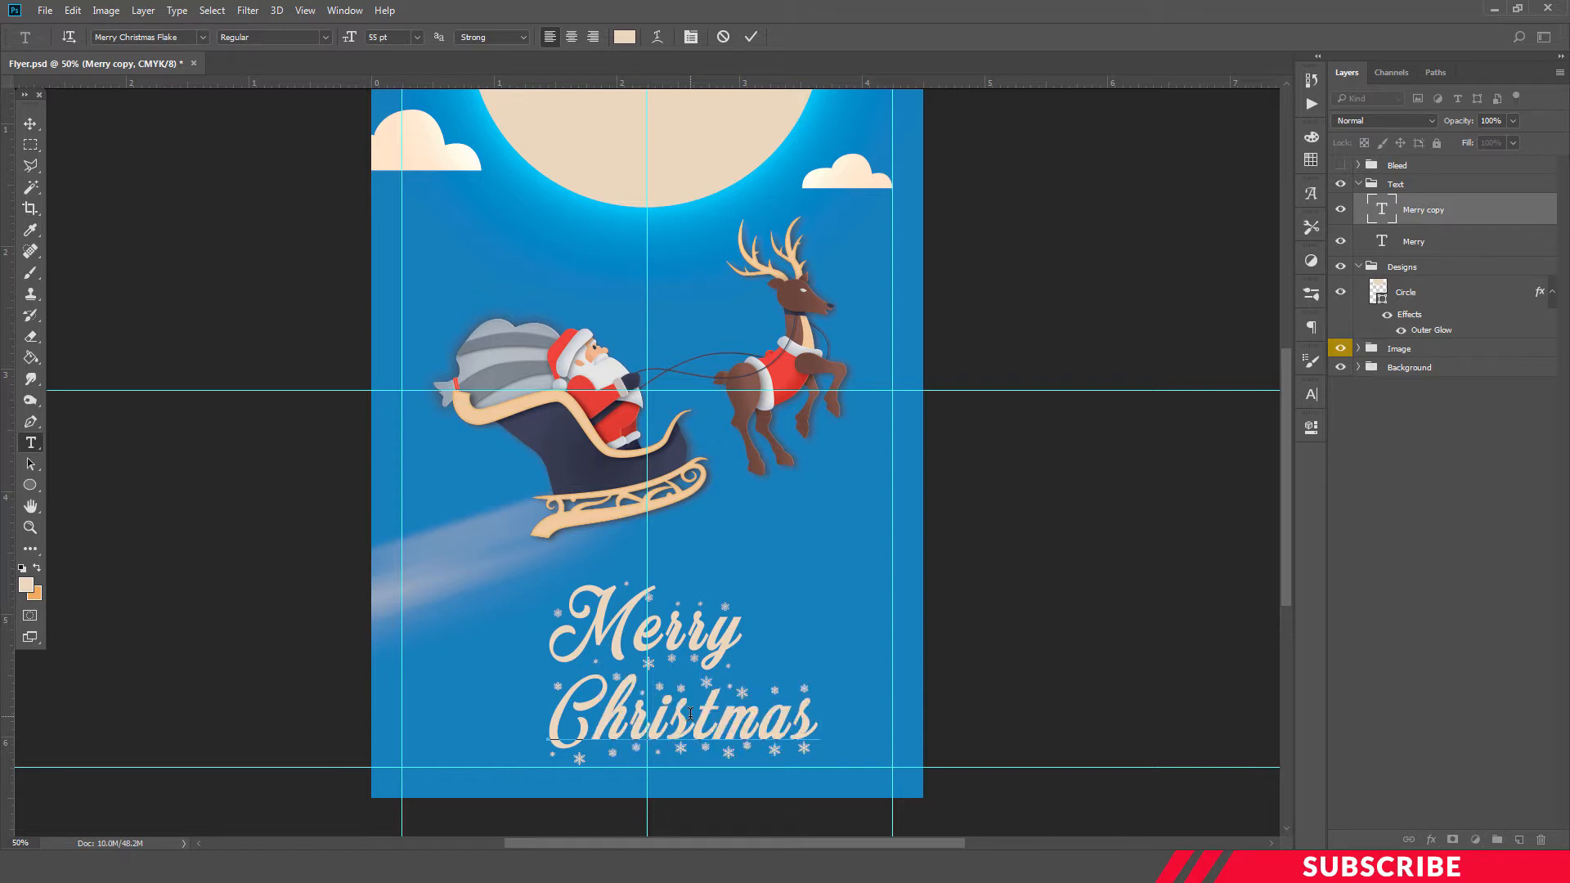
key("ctrl+Return")
Centre the "Christmas" text on the vertical guide beneath "Merry", with its reference point at X 673 px and Y 1744.25 px.
key("v")
key("ctrl+t")
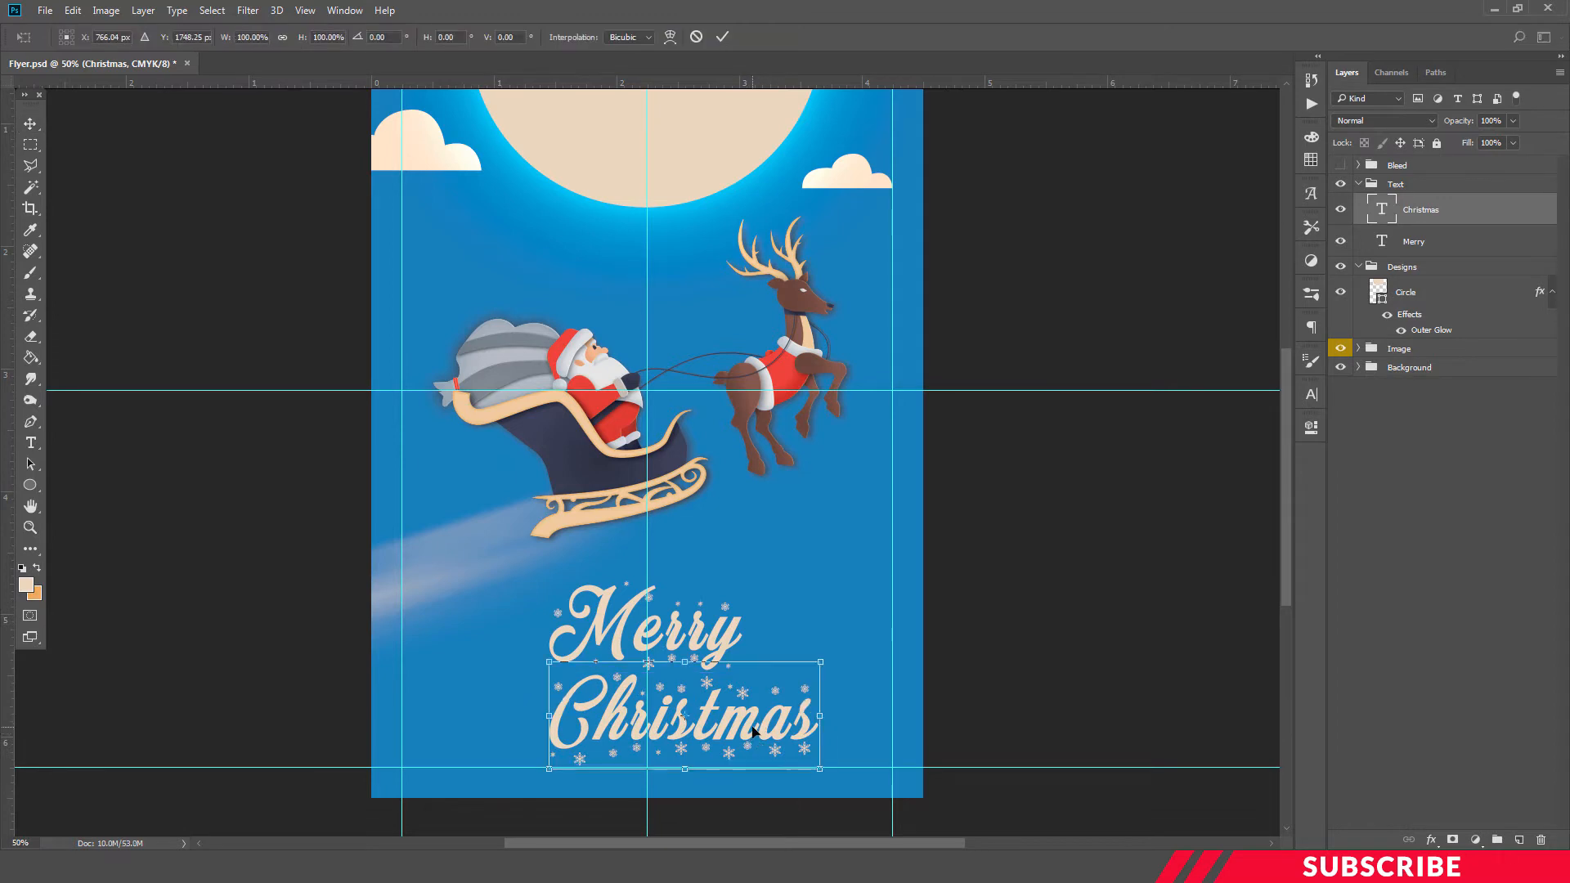
left_click_drag(754, 730, 717, 730)
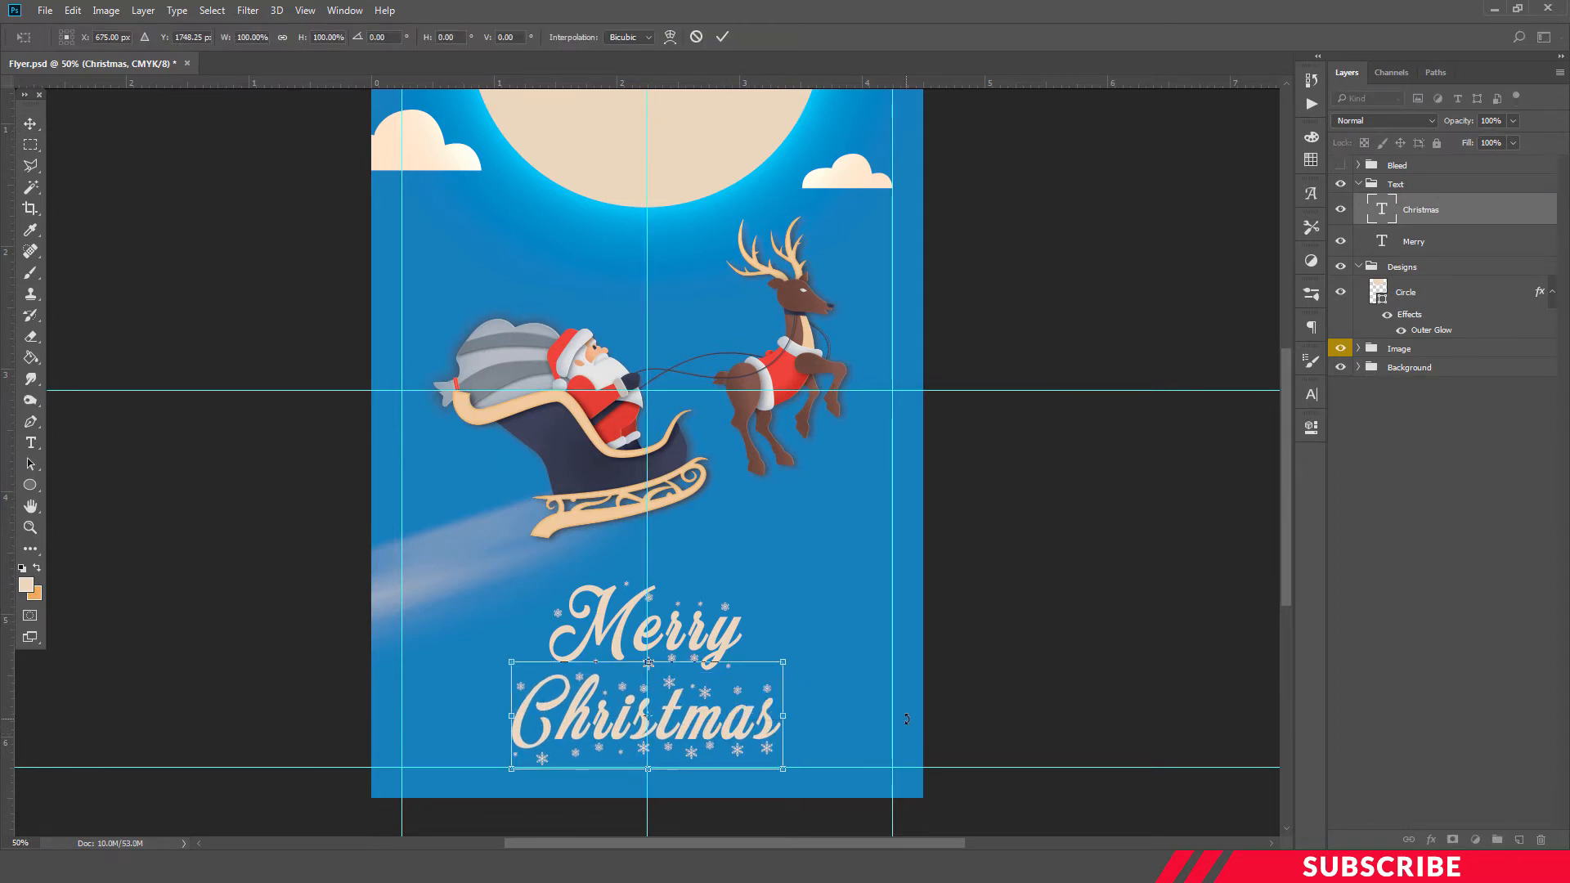
key("Left")
key("Left")
key("Up")
key("Up")
key("Up")
key("Up")
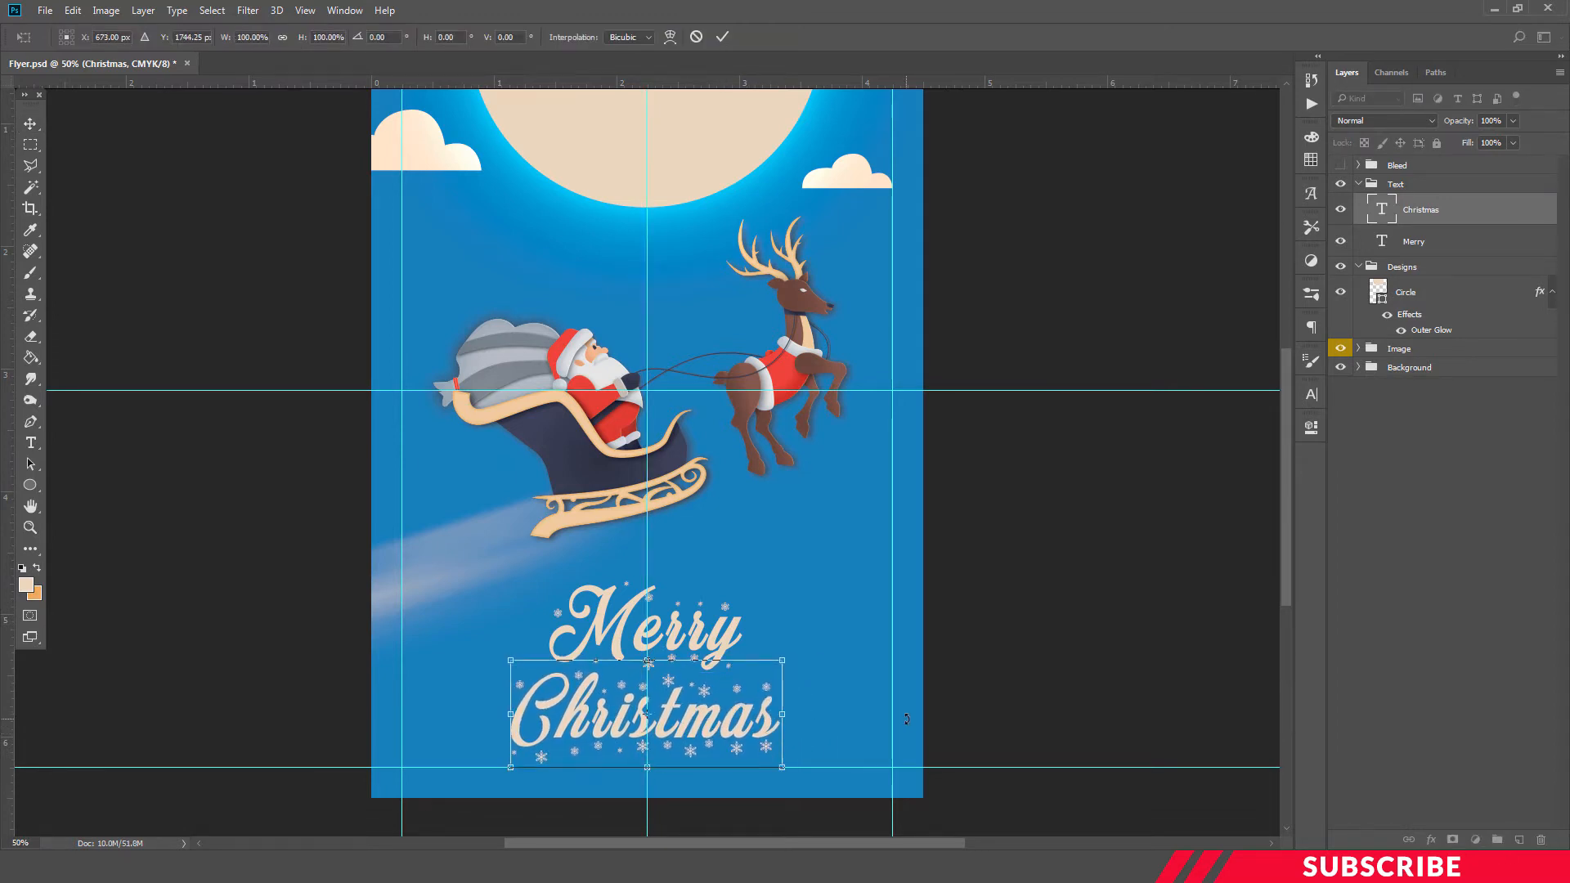
key("Return")
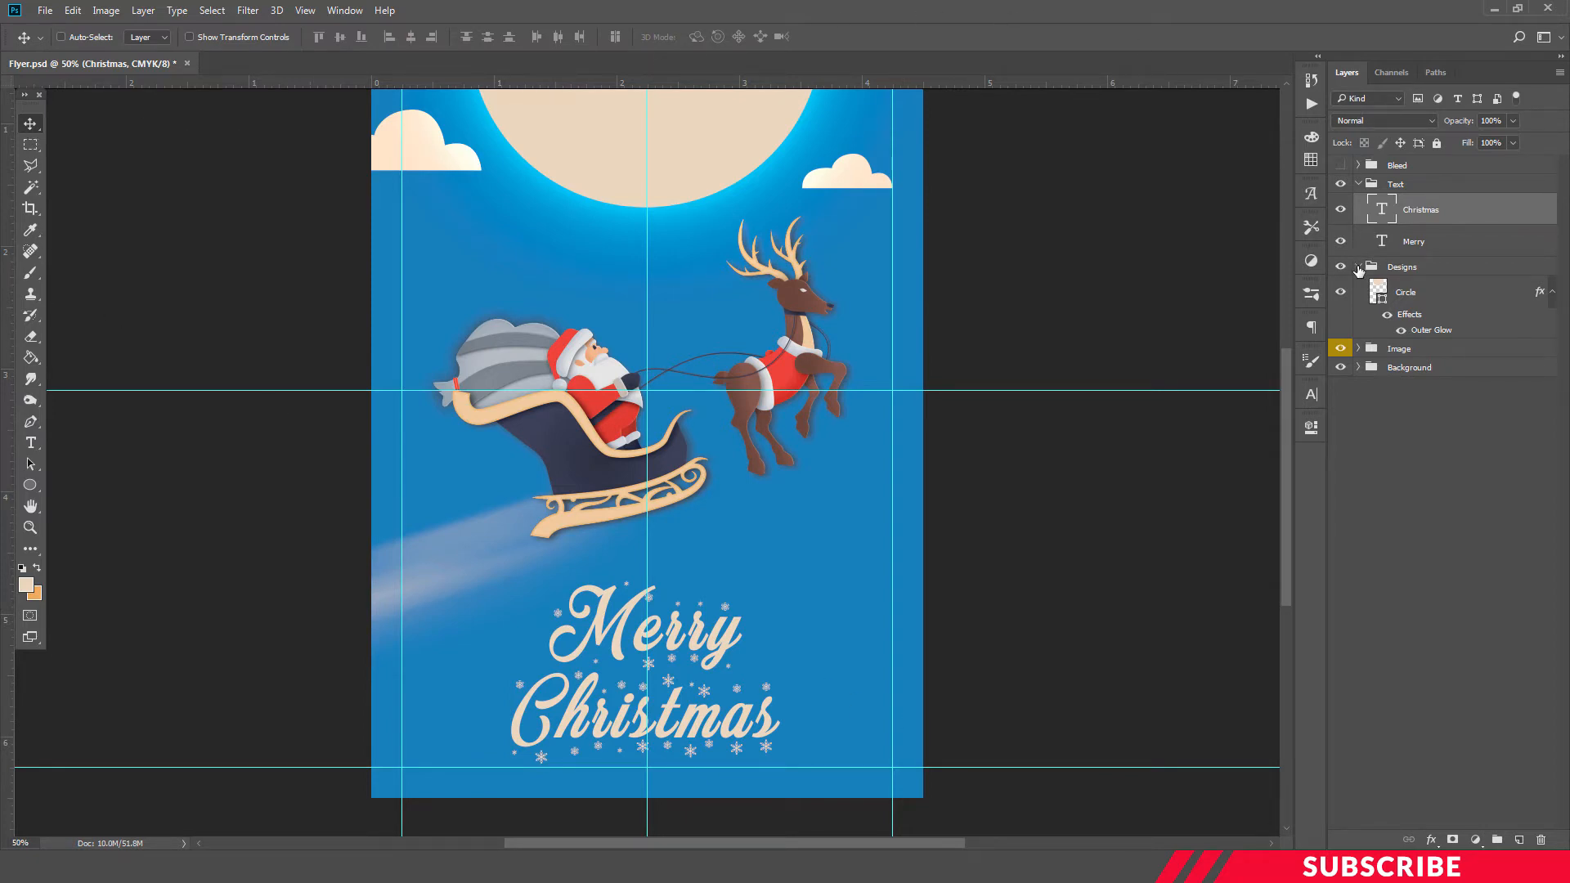
Create a new empty layer in the Designs group above the Circle layer, keeping the beige foreground colour.
left_click(1441, 273)
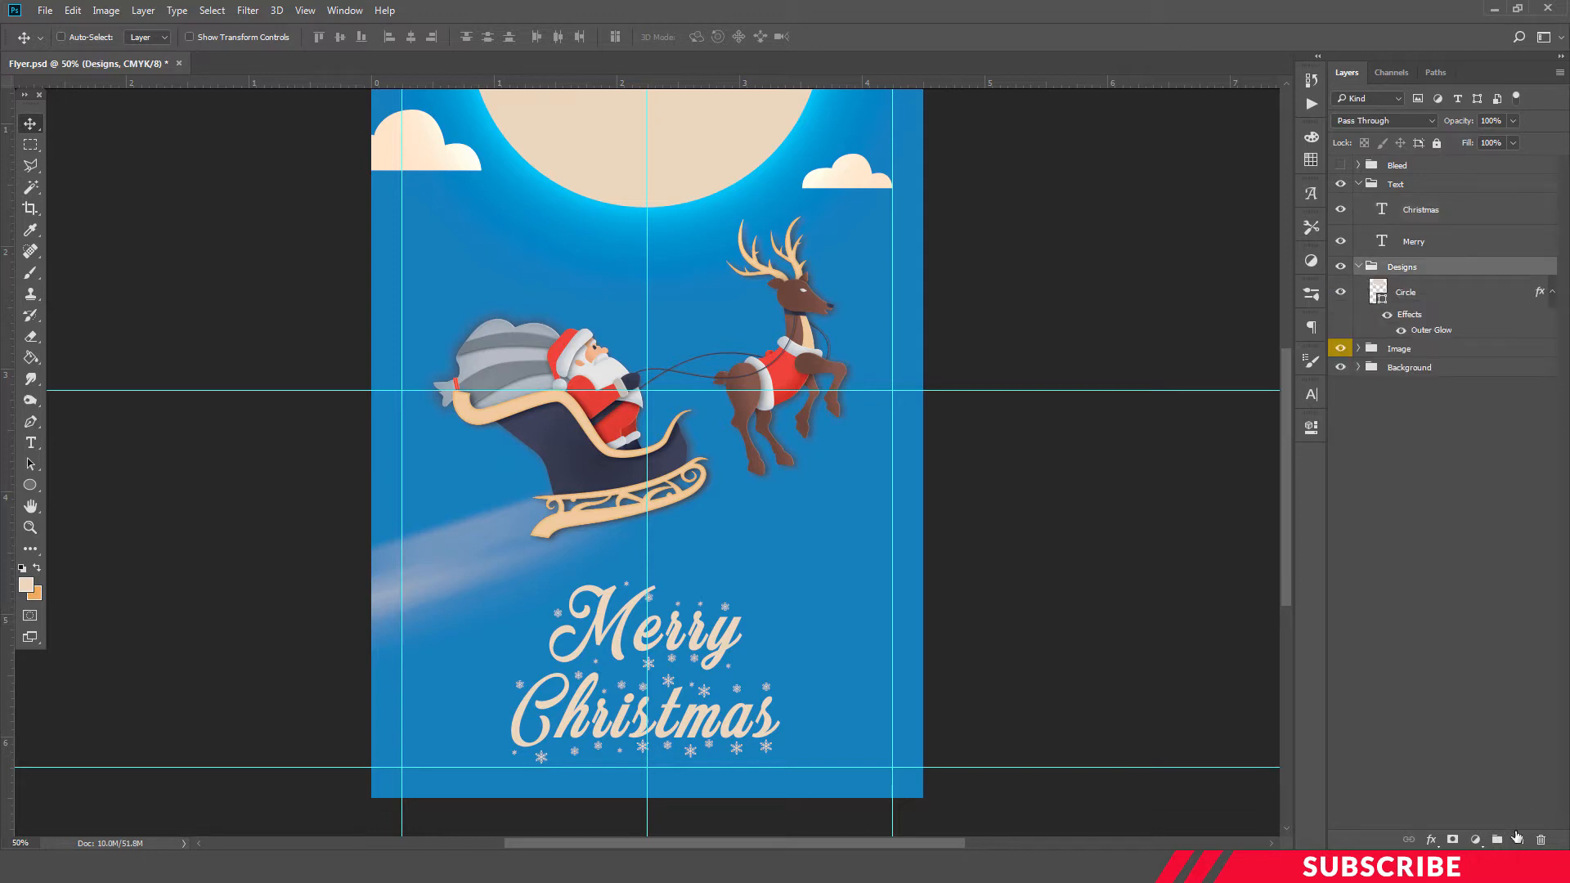
left_click(1520, 841)
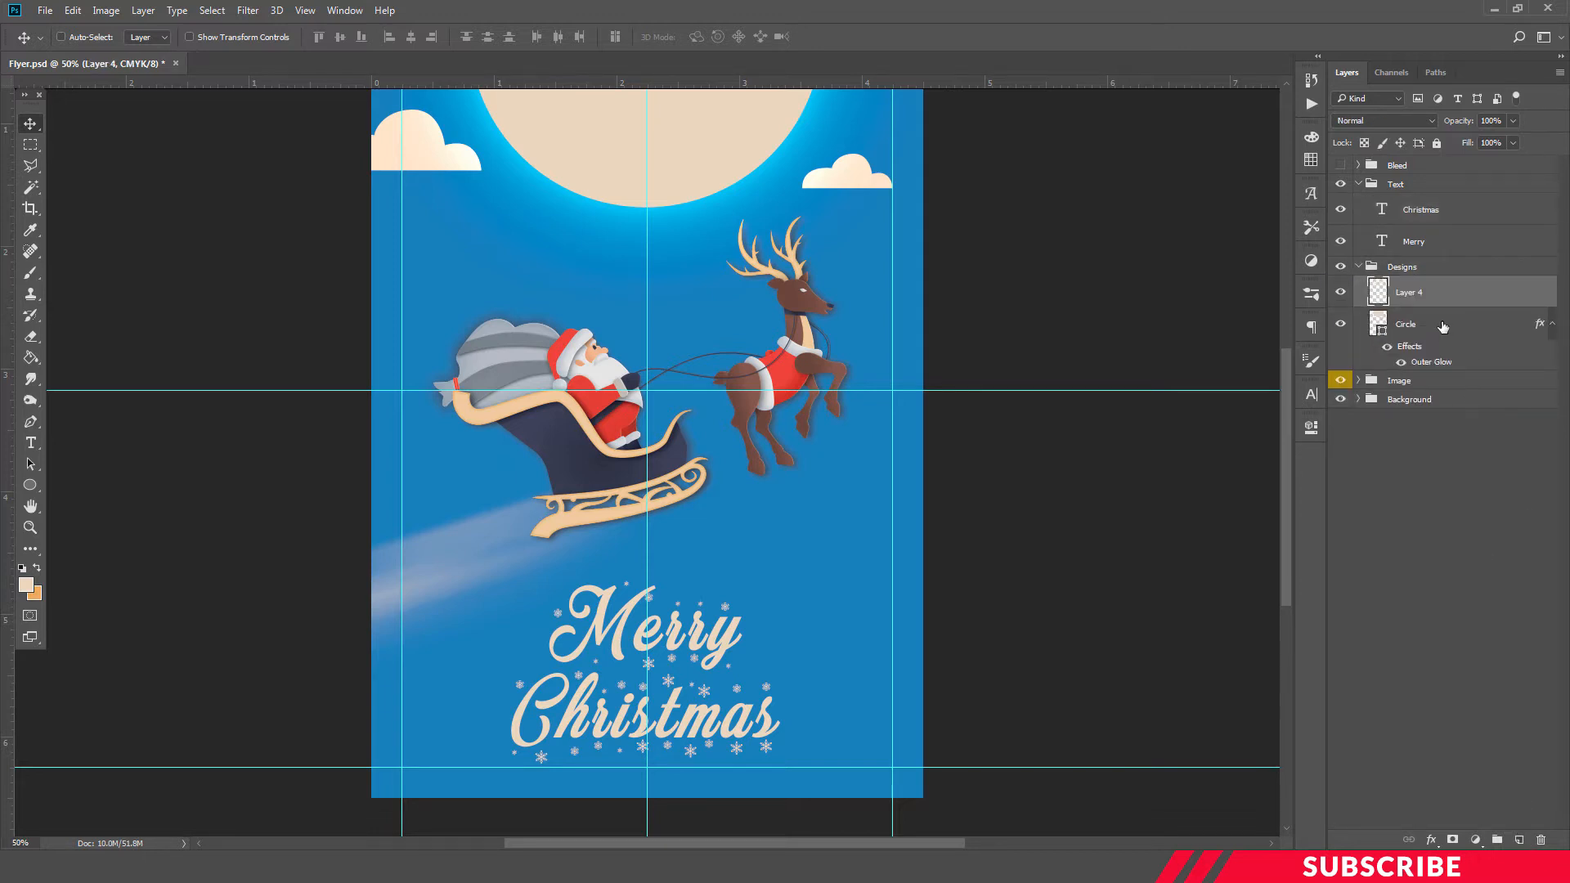
left_click(25, 586)
left_click(1470, 469)
Set up the Brush tool with the Hard Round Pressure Opacity brush at a size of 15 px and 100% hardness.
key("b")
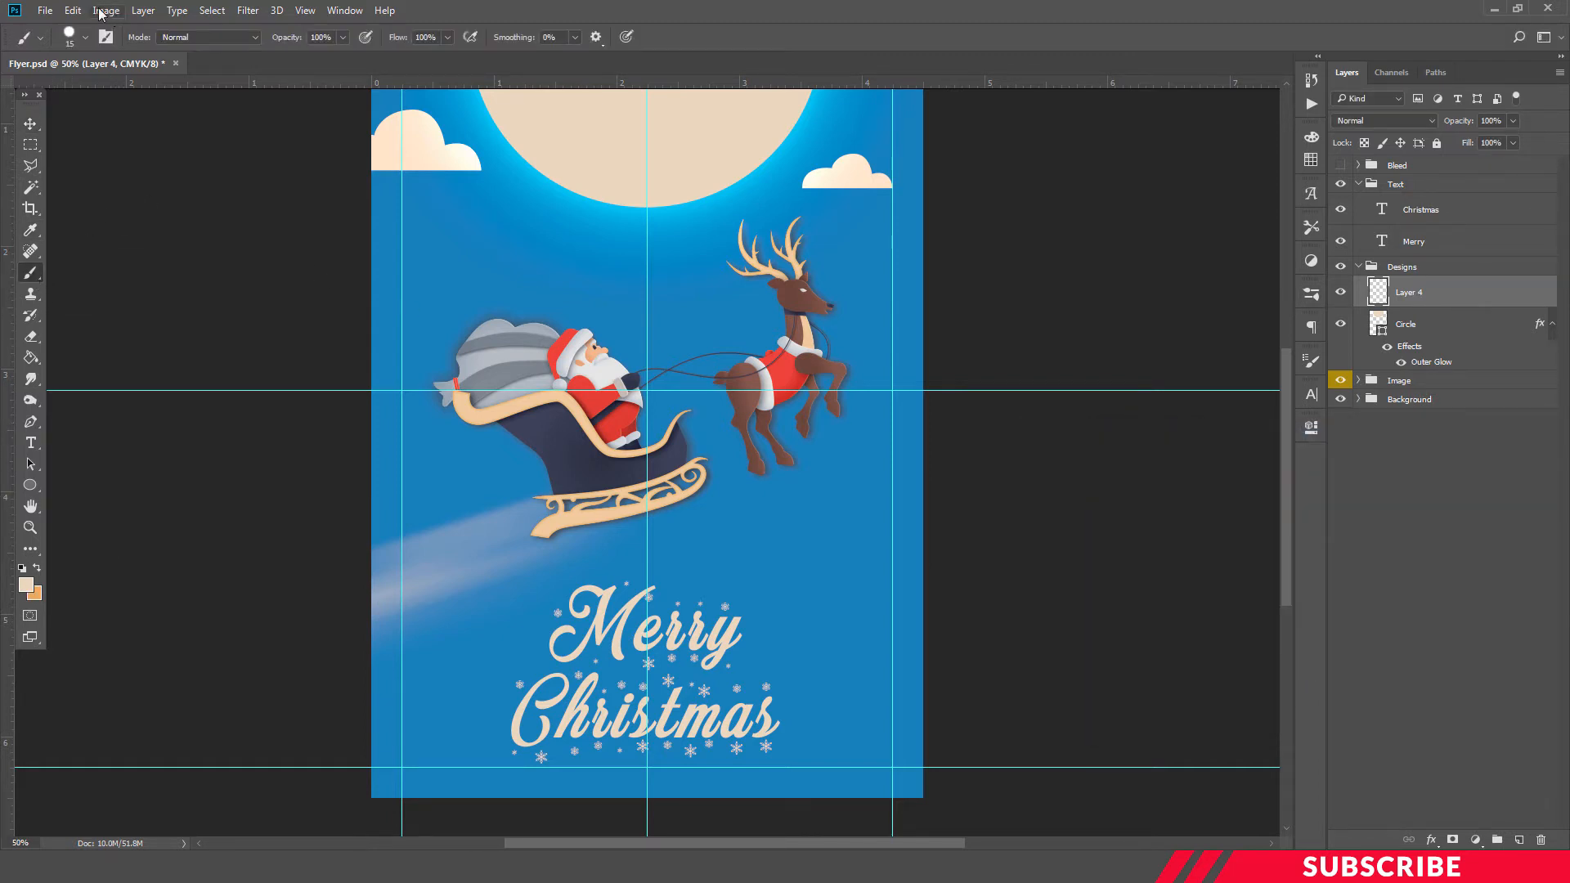
left_click(85, 37)
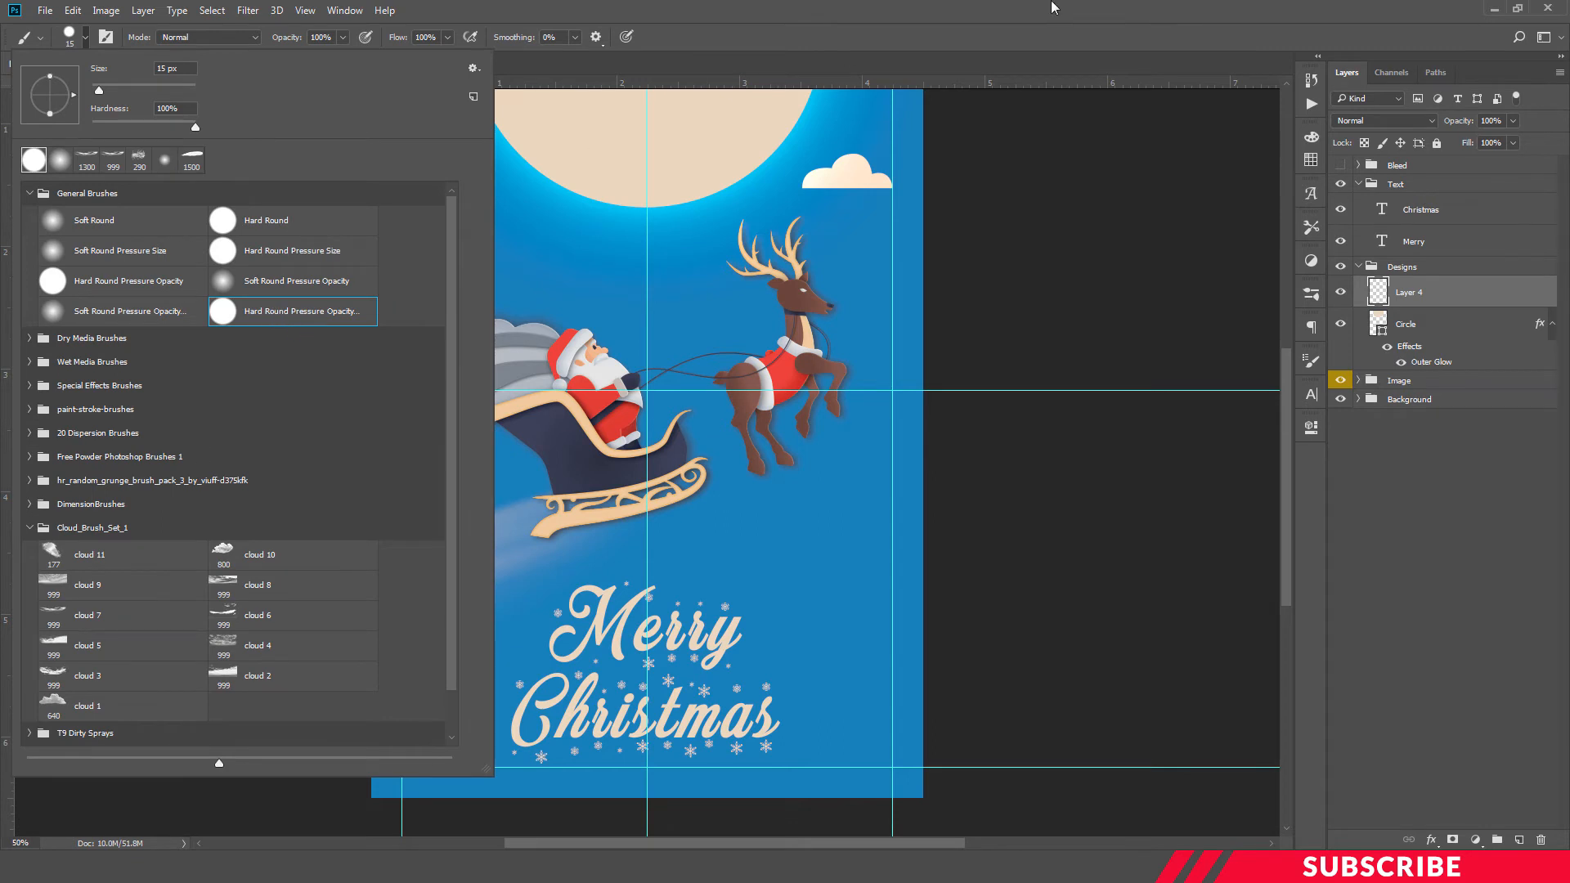
left_click(957, 8)
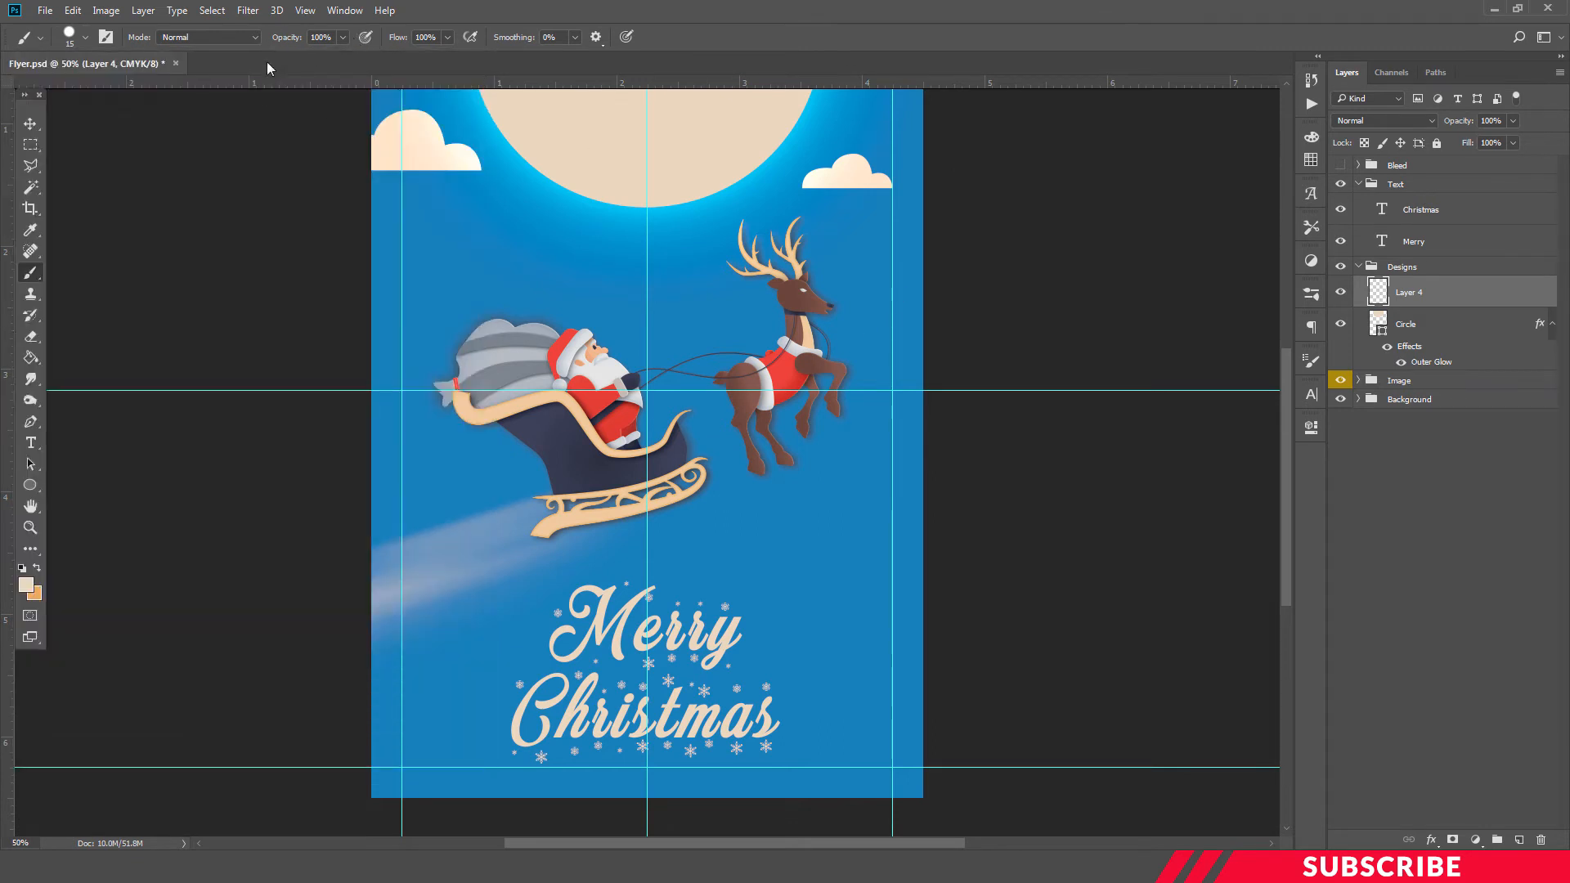
left_click(82, 38)
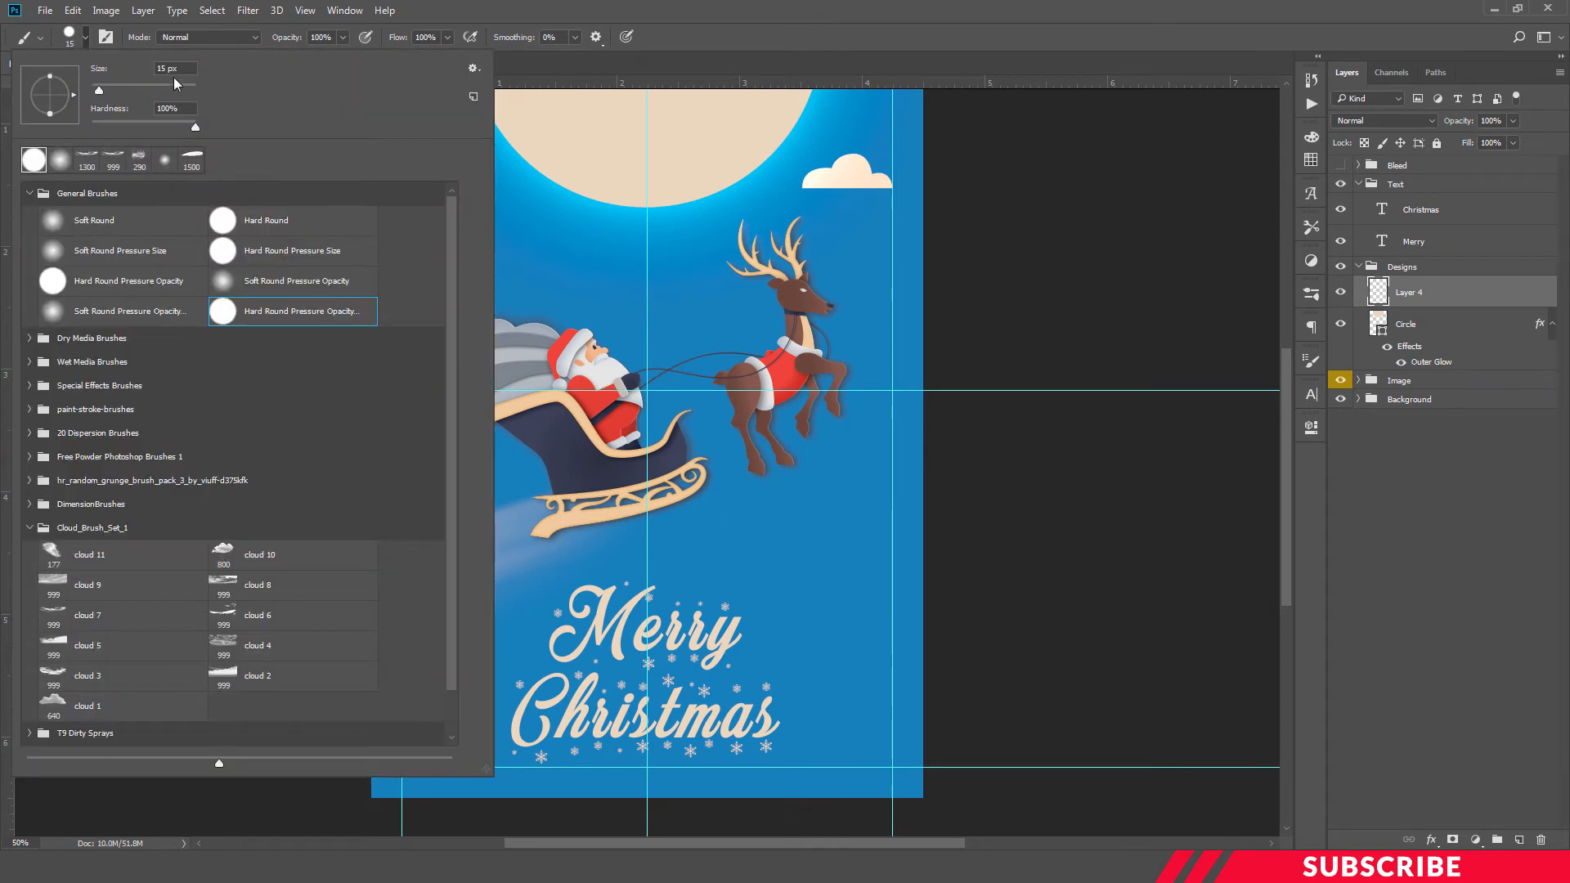
left_click_drag(182, 68, 112, 70)
type("15")
key("Return")
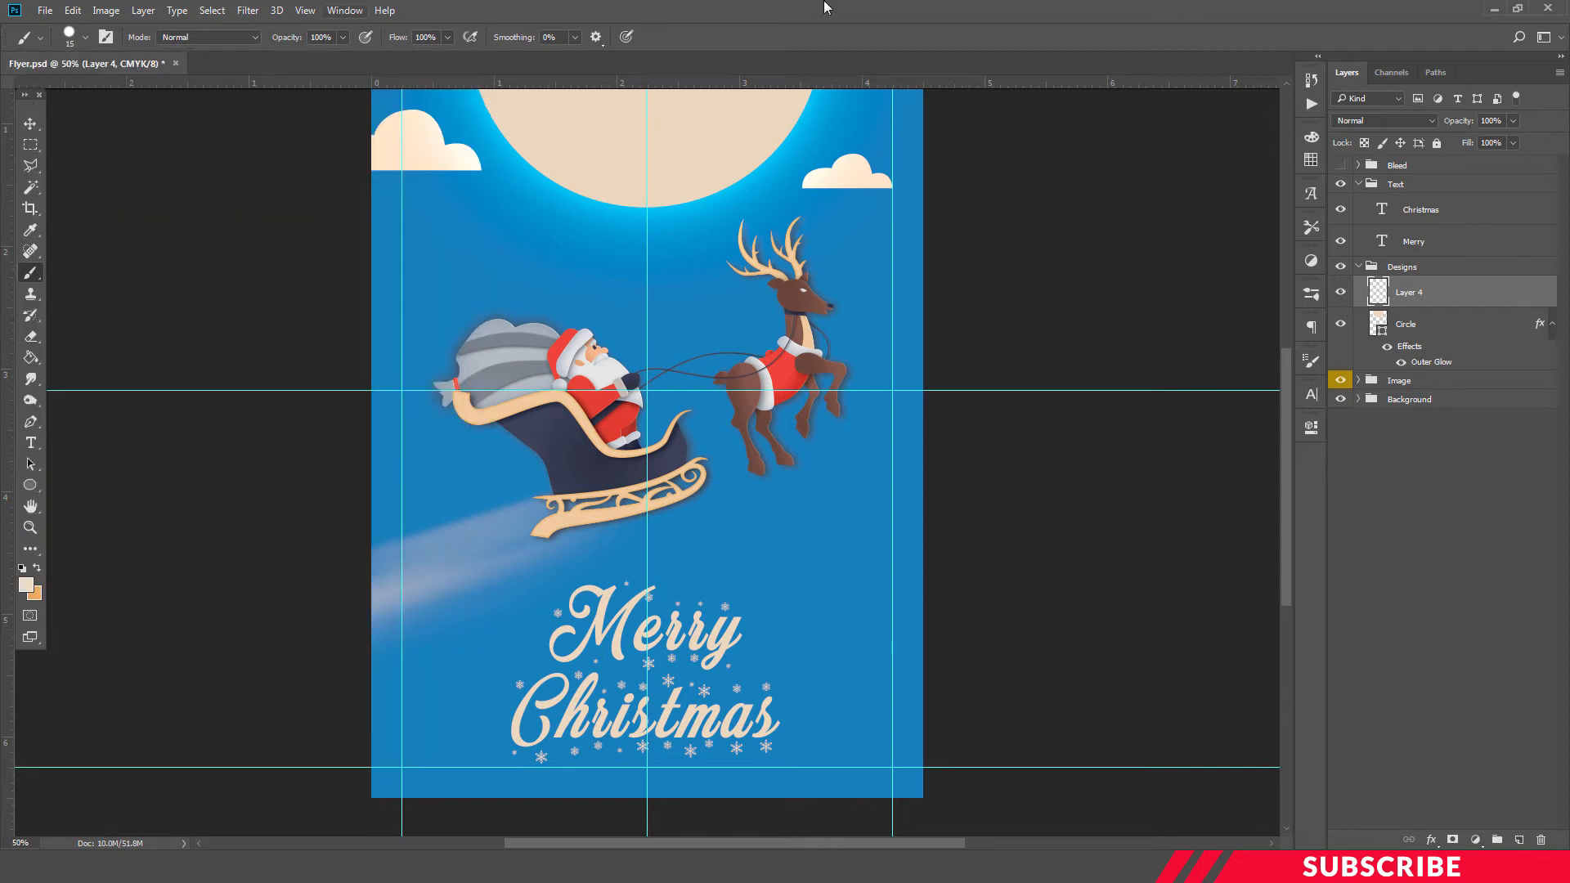
Paint small scattered beige snow dots across the blue sky around the moon, sleigh and "Merry Christmas" text.
scroll(759, 278, "up", 1)
scroll(759, 279, "up", 2)
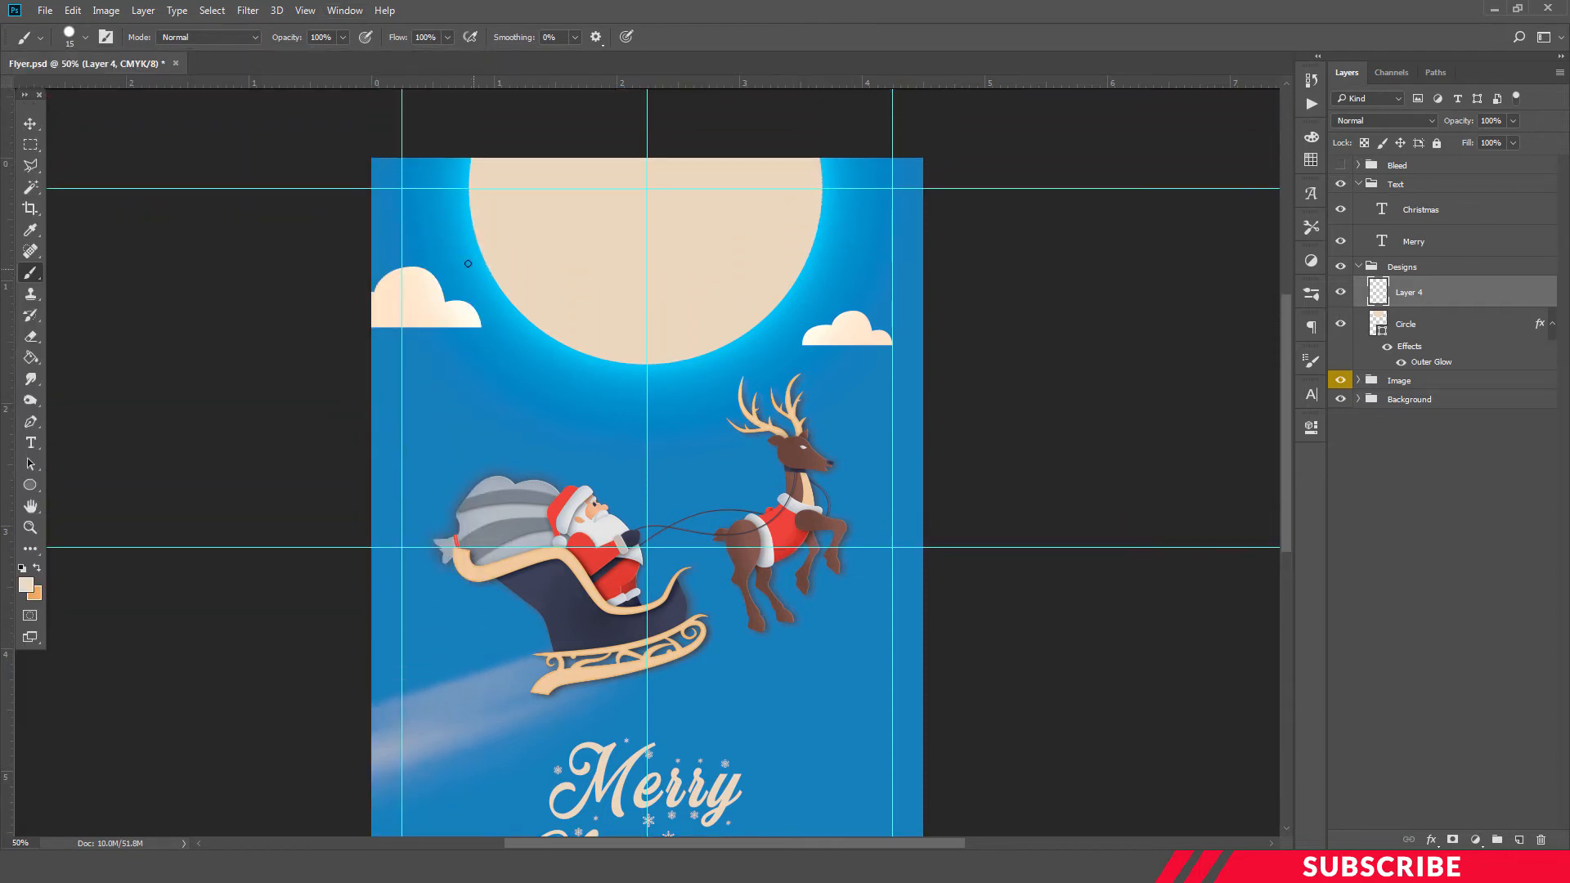
left_click(438, 235)
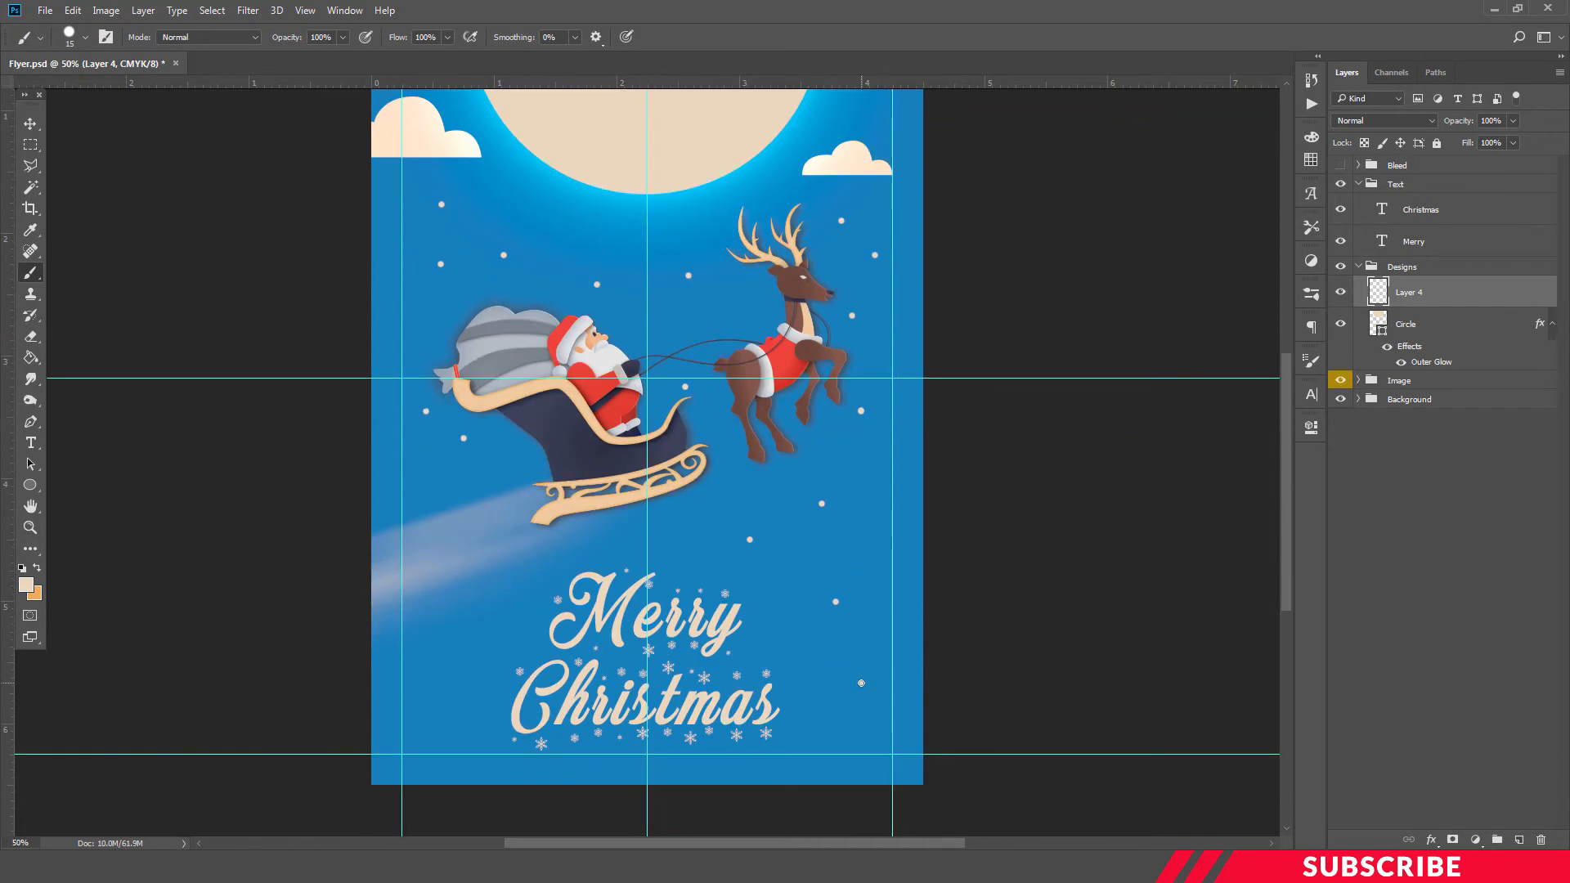
key("ctrl+minus")
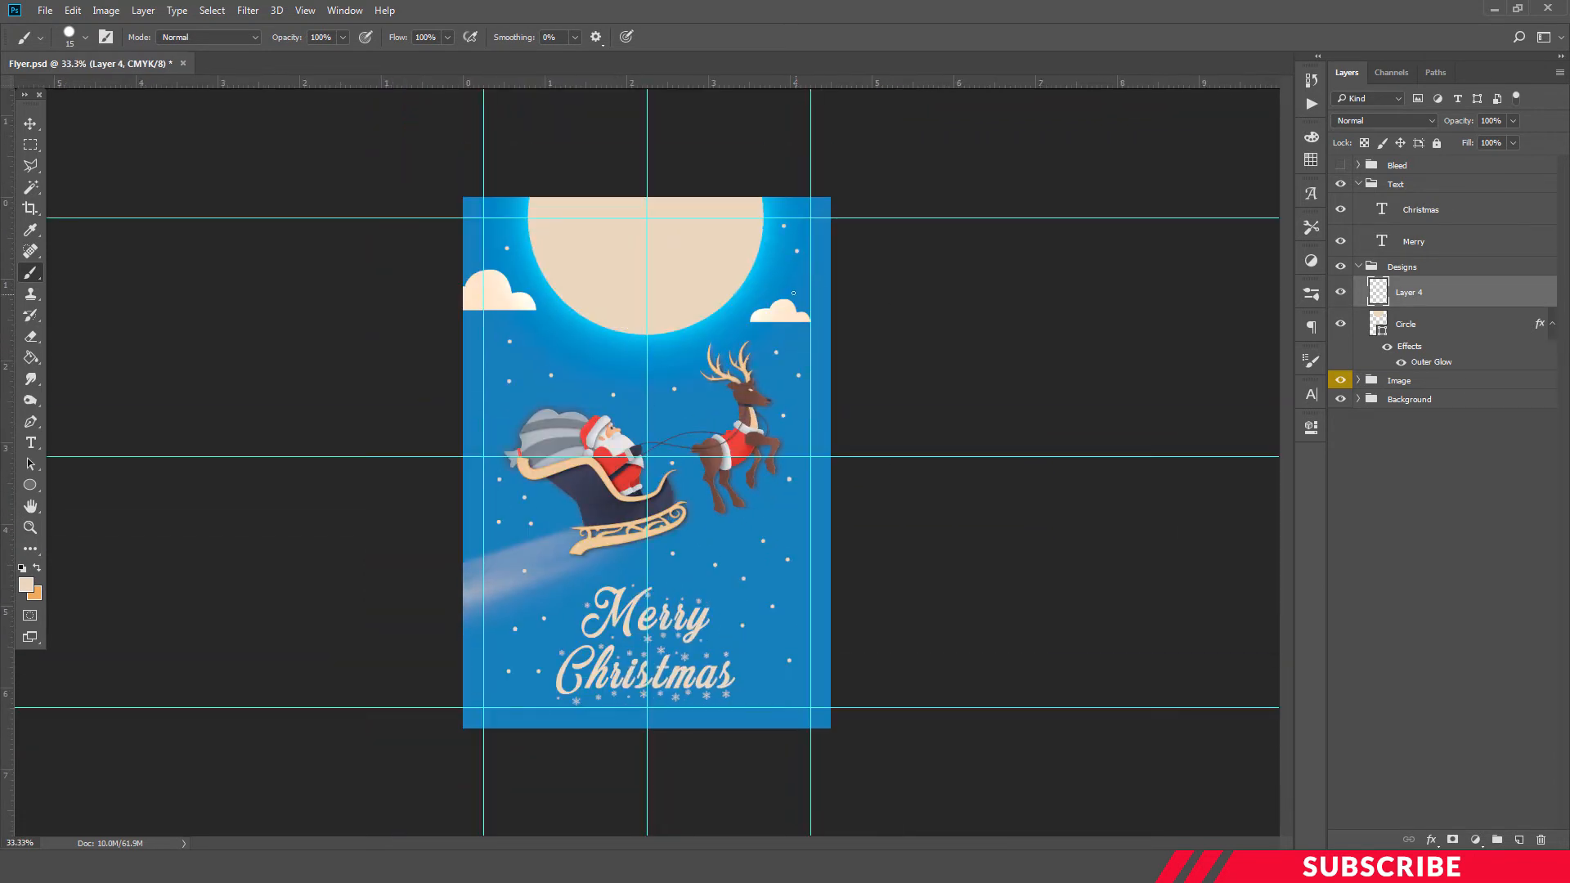
Hide the guides to preview the whole flyer at 33.33% zoom.
key("ctrl+minus")
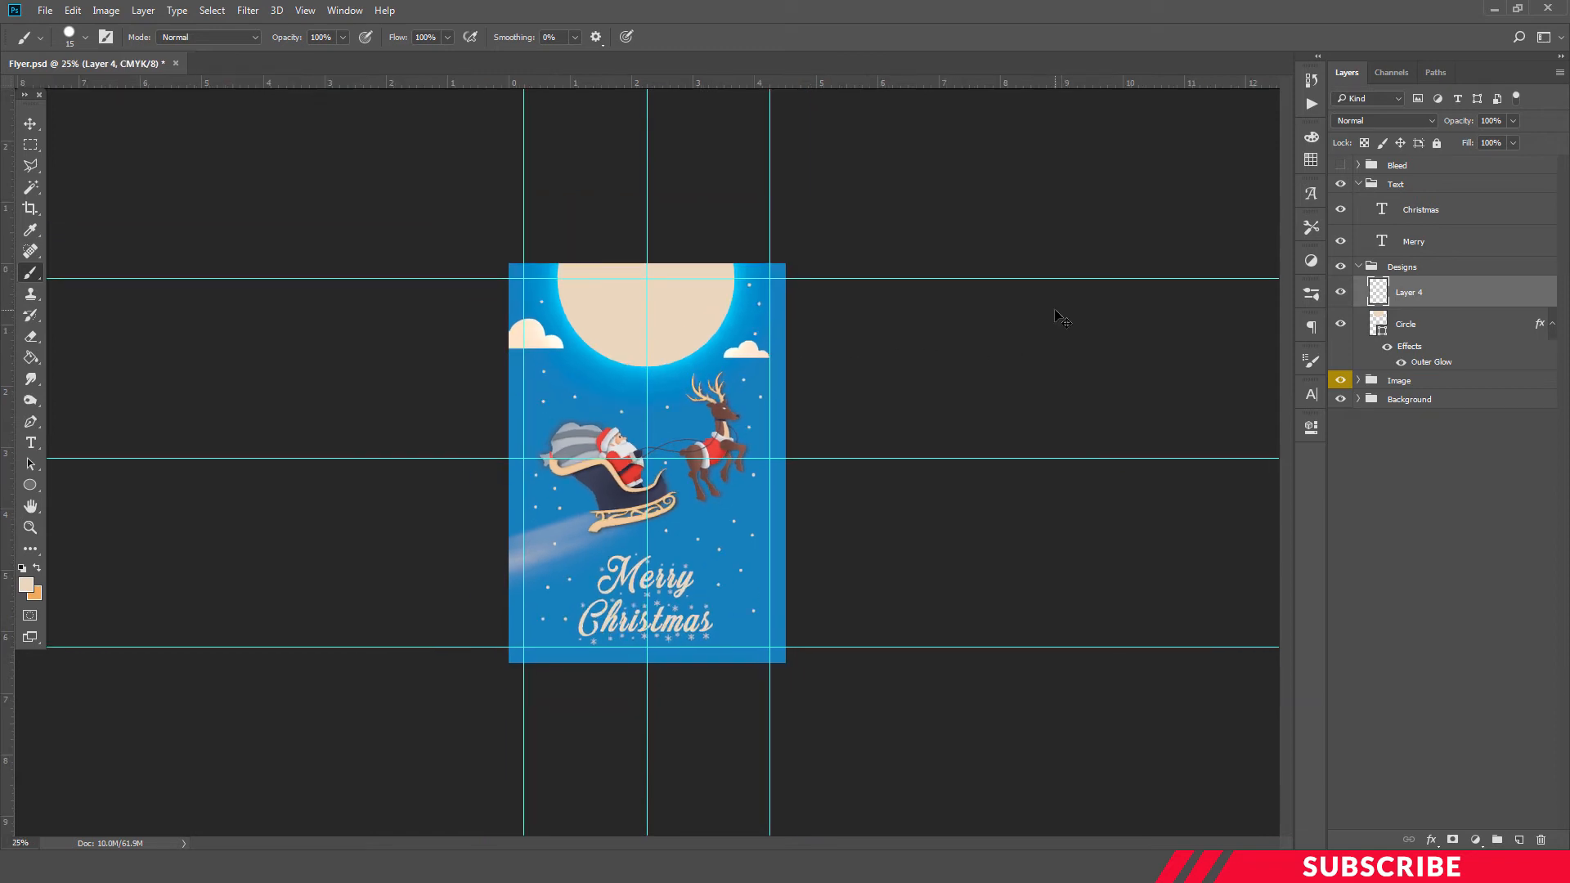
key("ctrl+plus")
key("ctrl+semicolon")
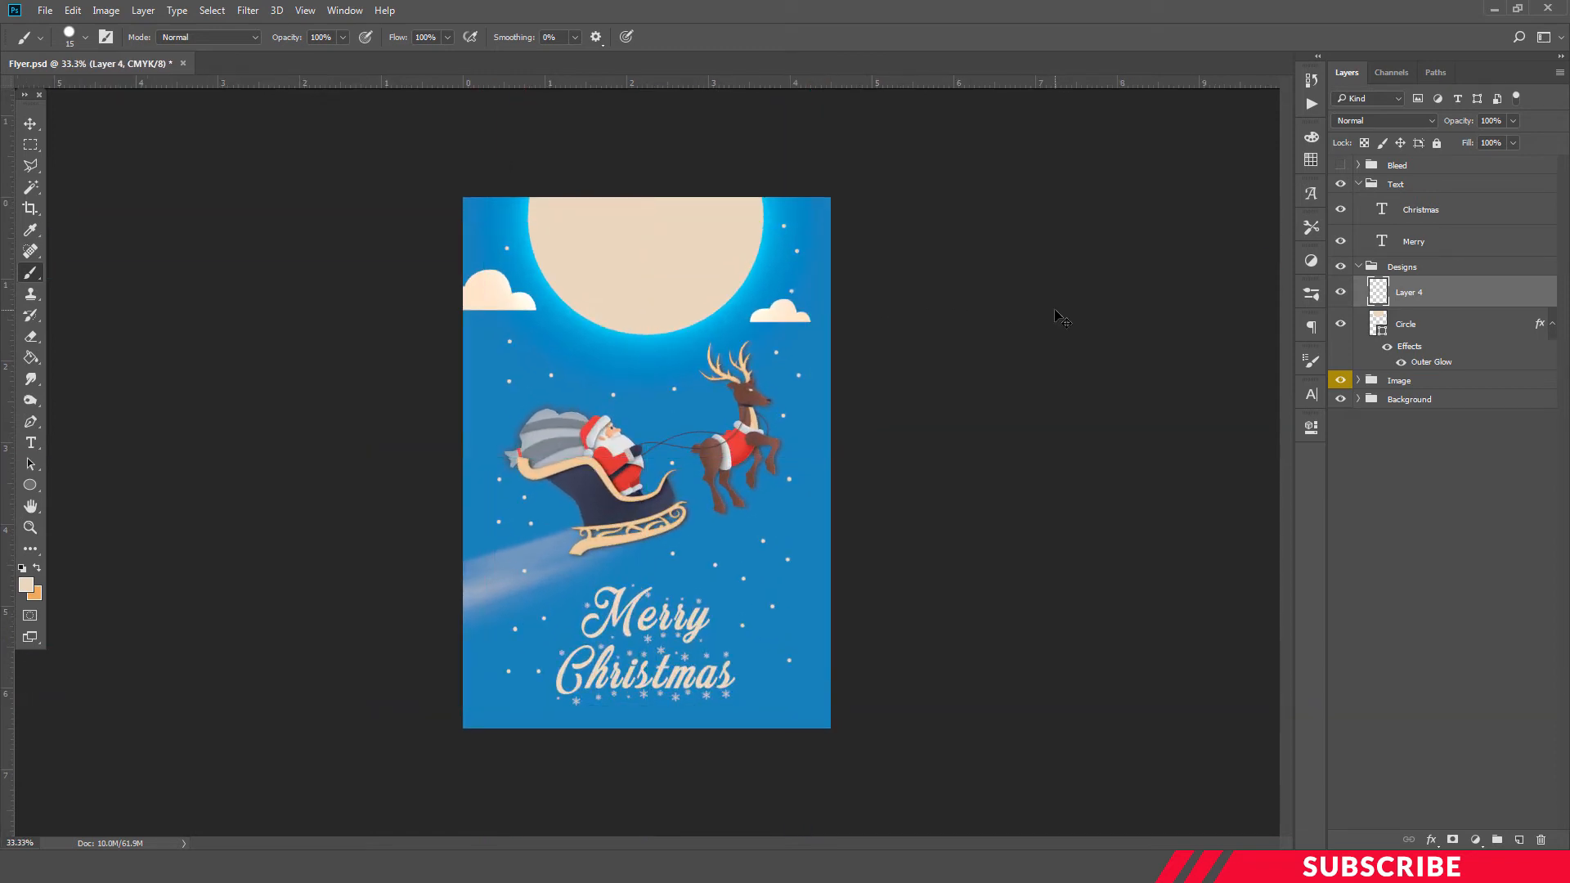